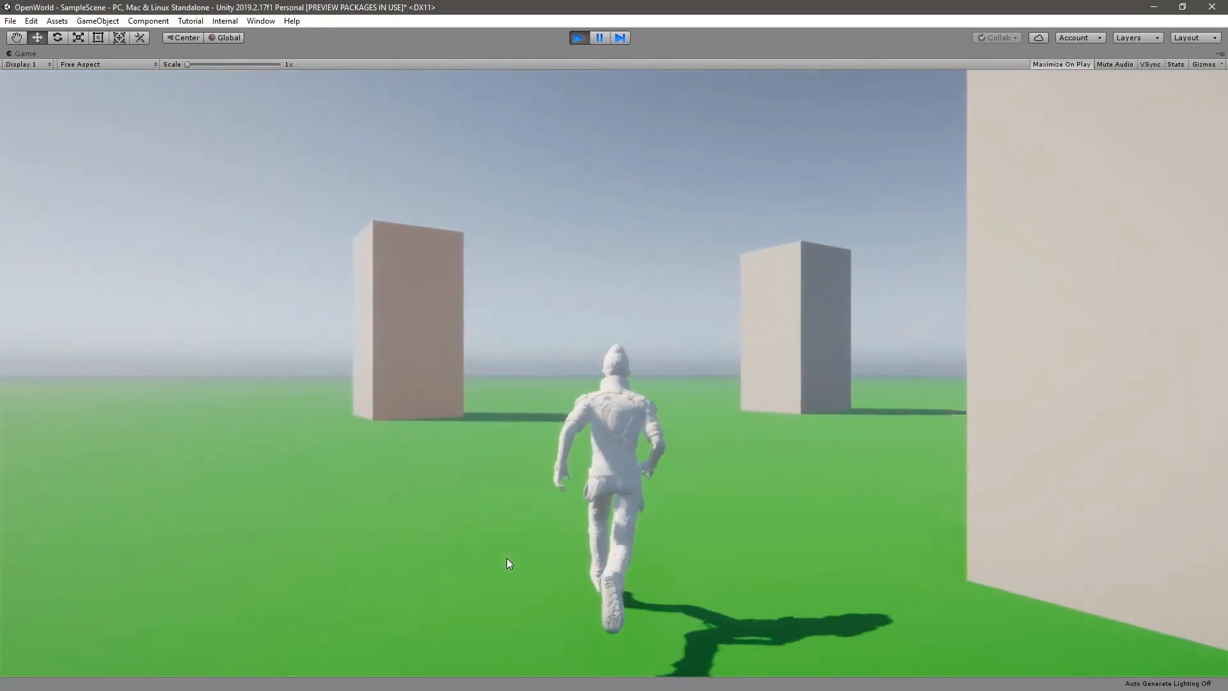
Step: Steer the character around the scene in play mode, and end the playtest
{"action": "key", "text": "d"}
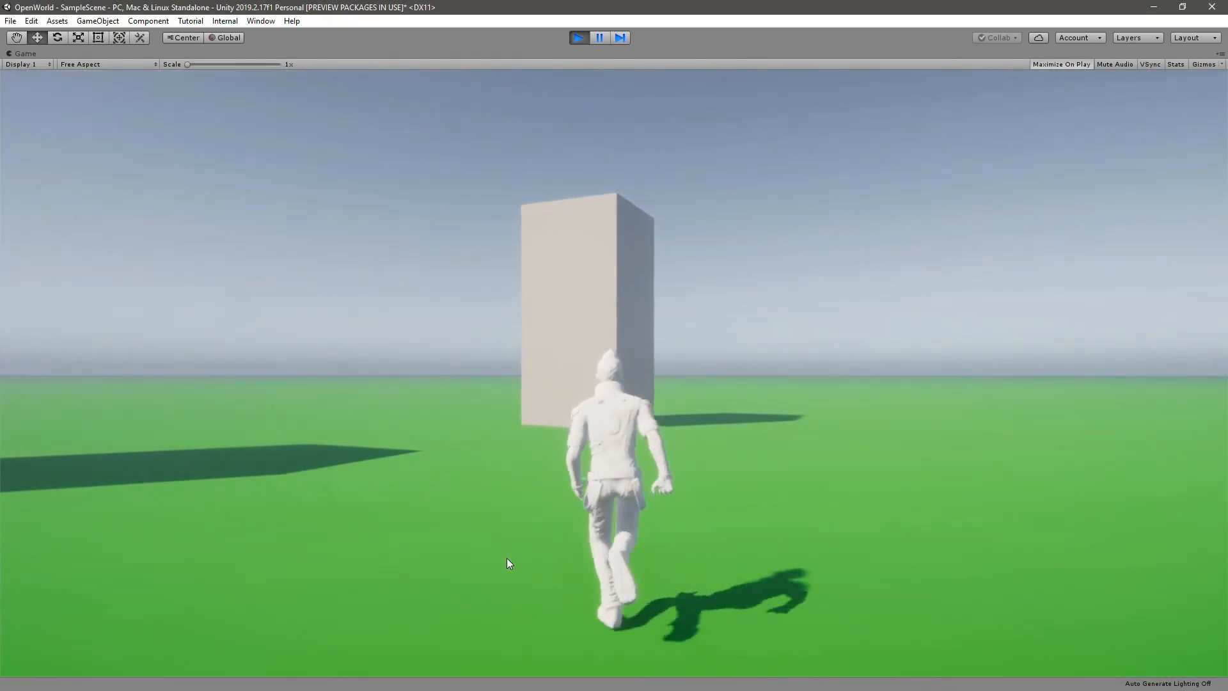
{"action": "key", "text": "a"}
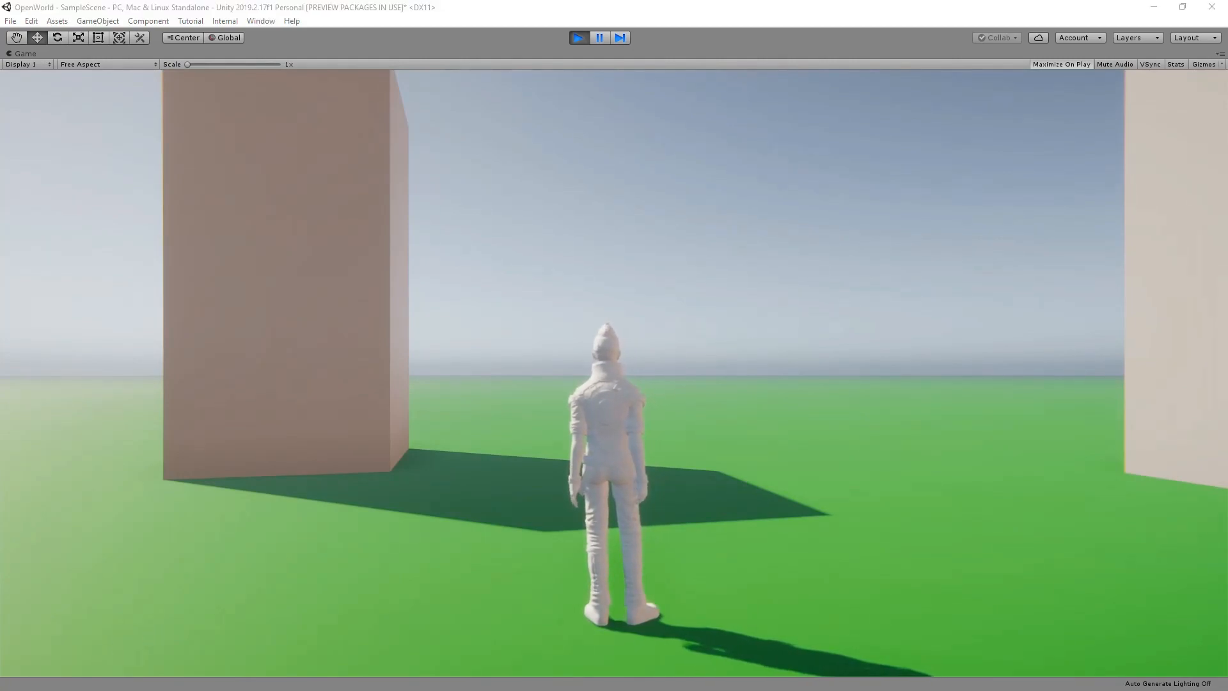
{"action": "key", "text": "ctrl+p"}
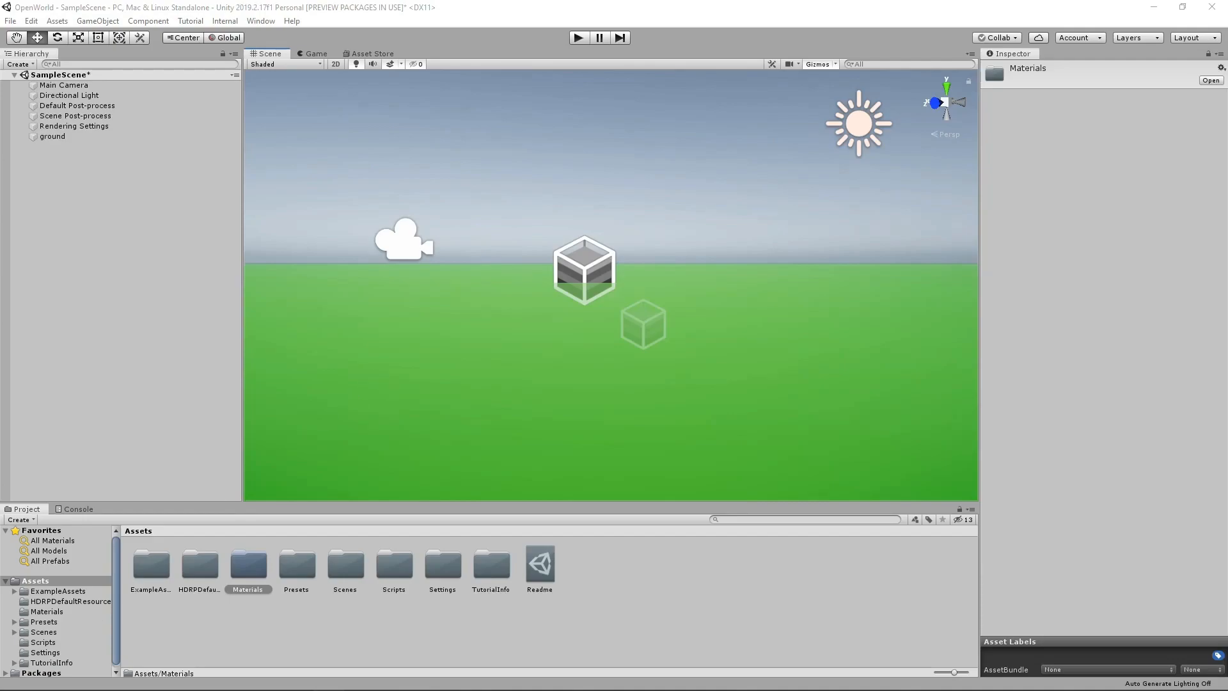
{"action": "left_click", "coordinate": [57, 579]}
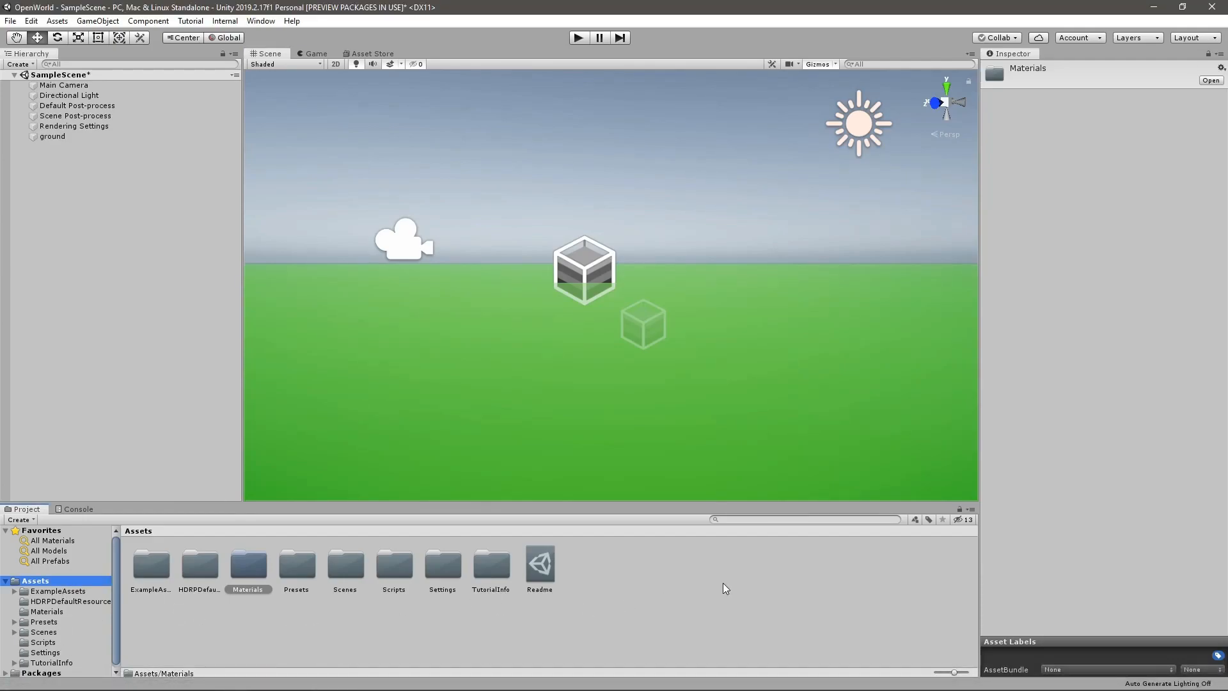
{"action": "right_click", "coordinate": [624, 560]}
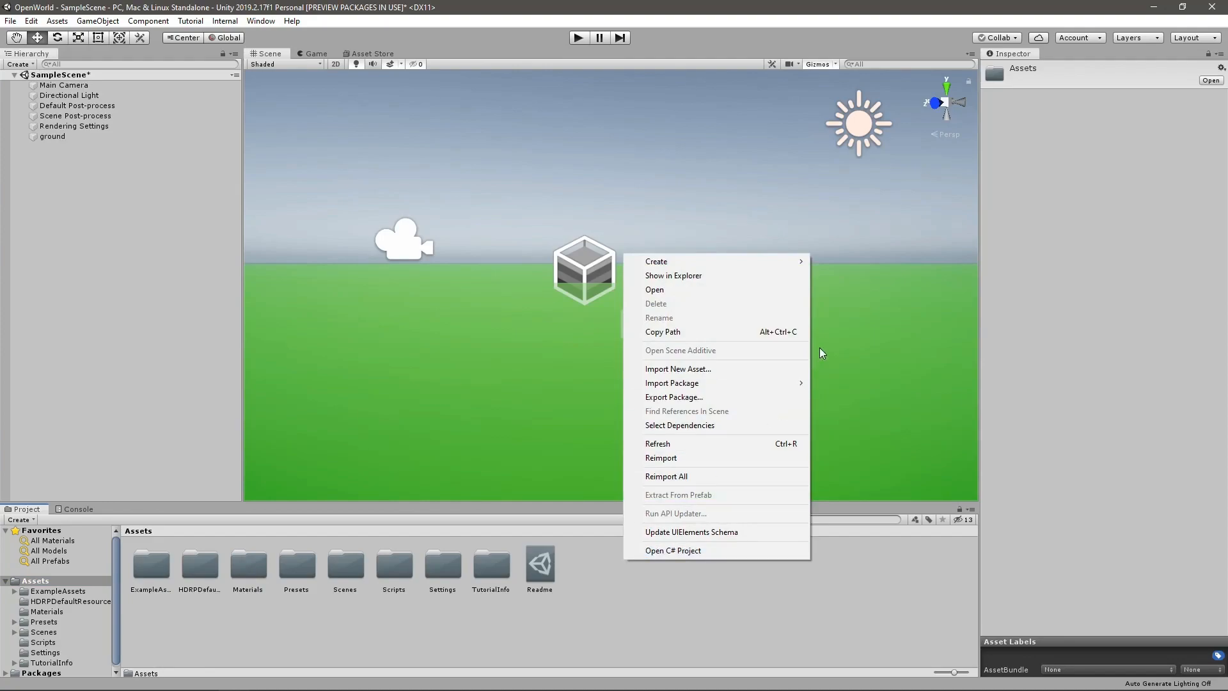
{"action": "mouse_move", "coordinate": [727, 381]}
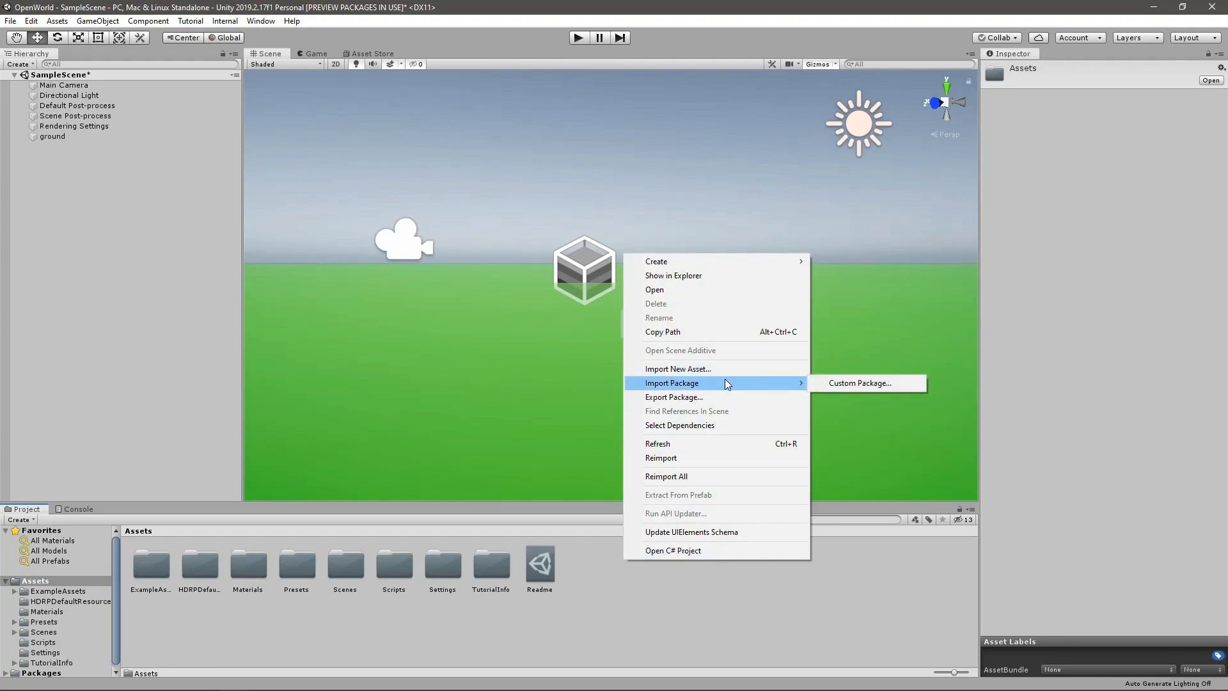
{"action": "left_click", "coordinate": [621, 594]}
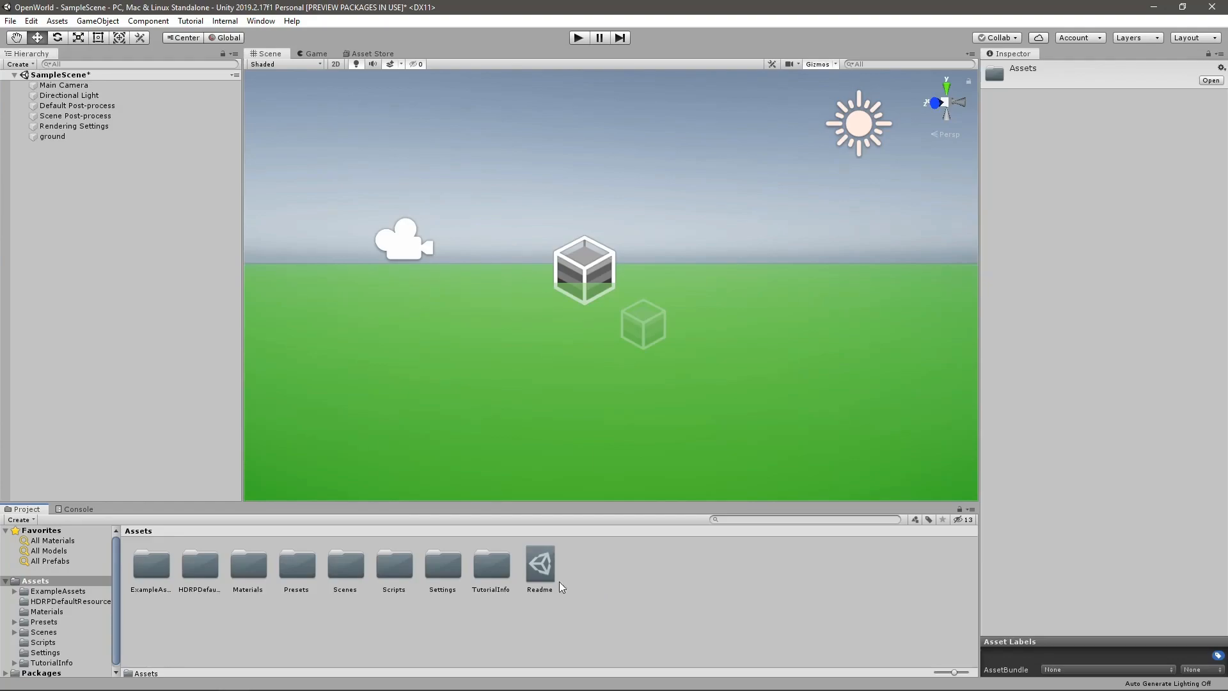
{"action": "right_click", "coordinate": [676, 577]}
{"action": "mouse_move", "coordinate": [765, 392]}
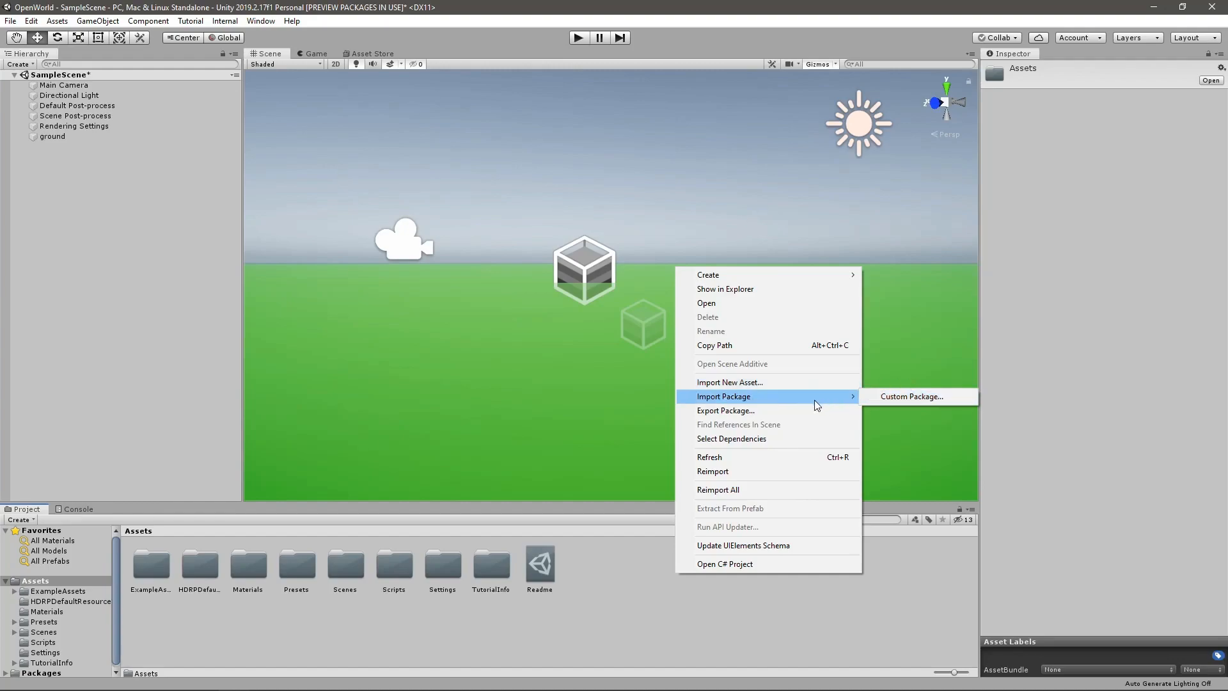
{"action": "left_click", "coordinate": [542, 626]}
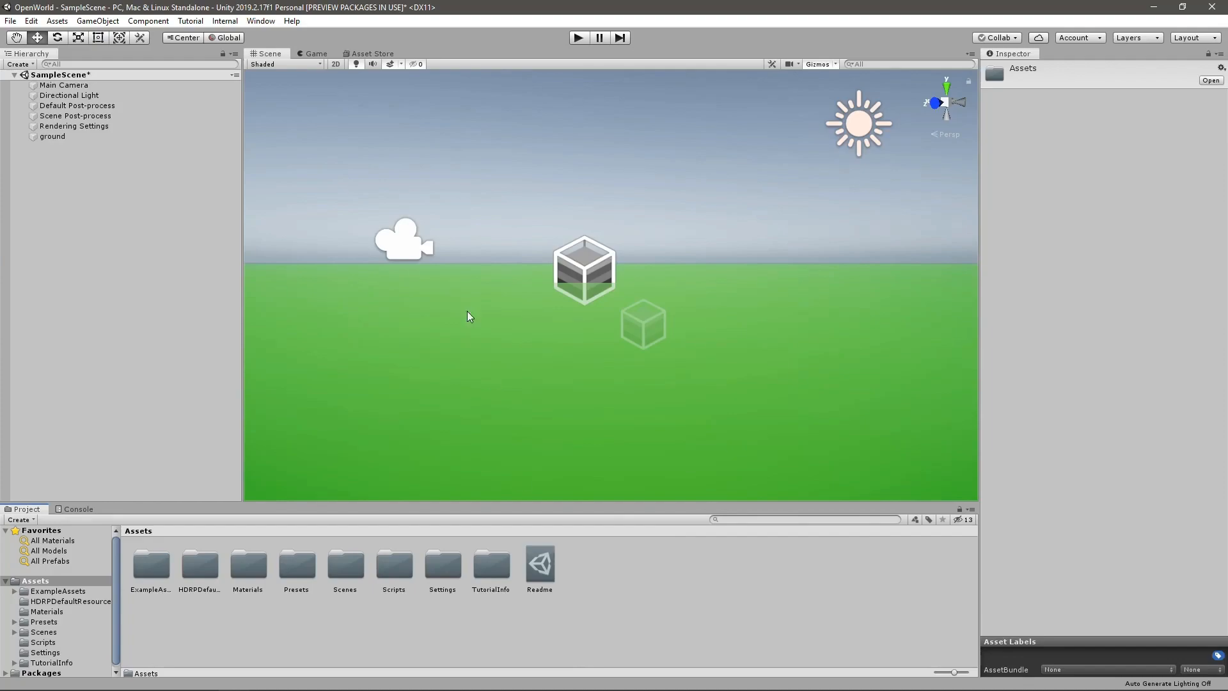
Step: Filter the Asset Store to the Essentials category and look through the assets offered there
{"action": "left_click", "coordinate": [356, 52]}
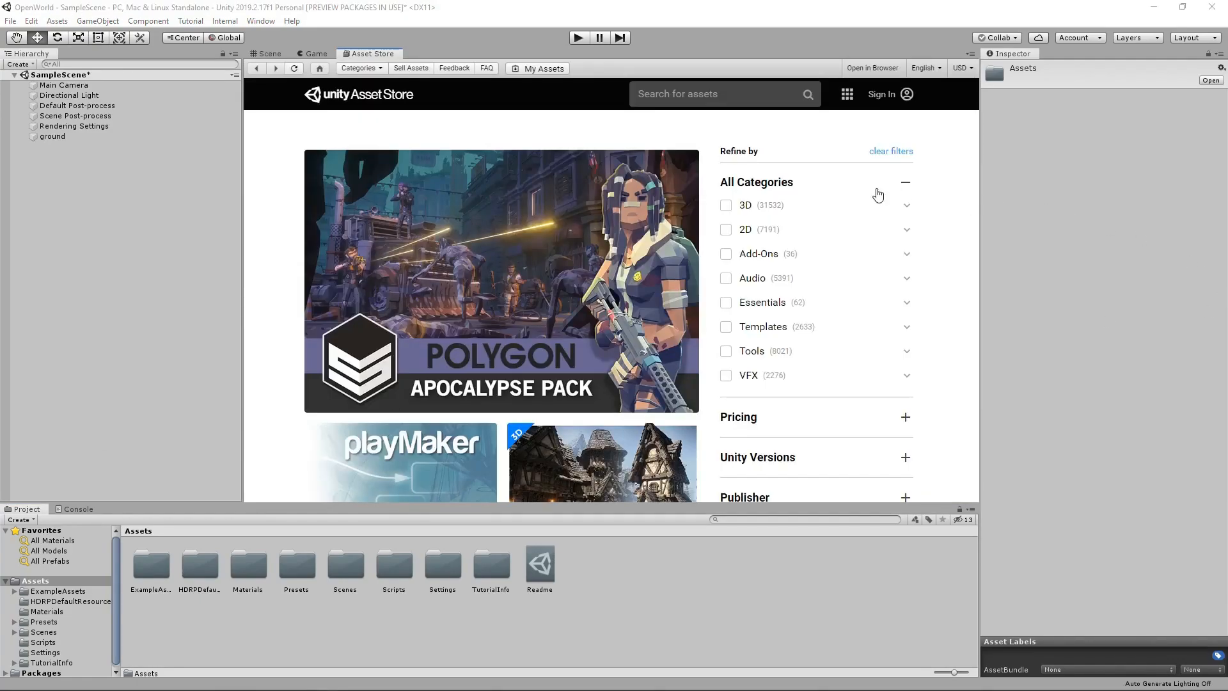
{"action": "left_click", "coordinate": [761, 300]}
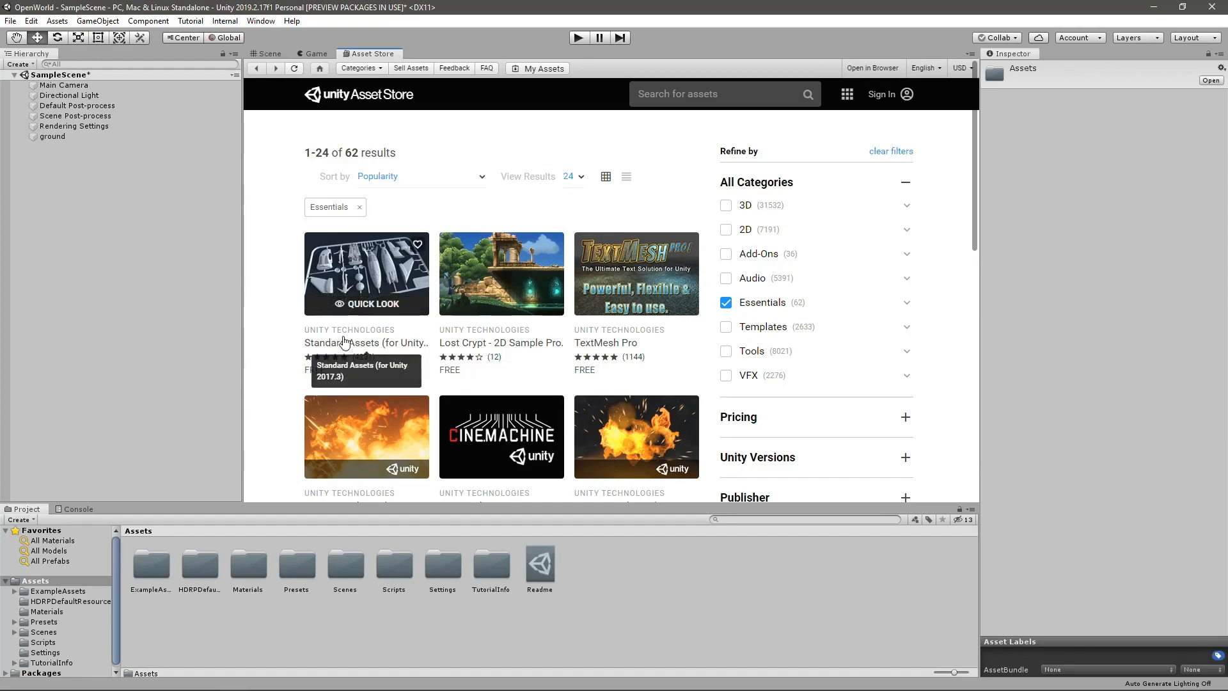
{"action": "scroll", "coordinate": [341, 344], "scroll_direction": "down", "scroll_amount": 1}
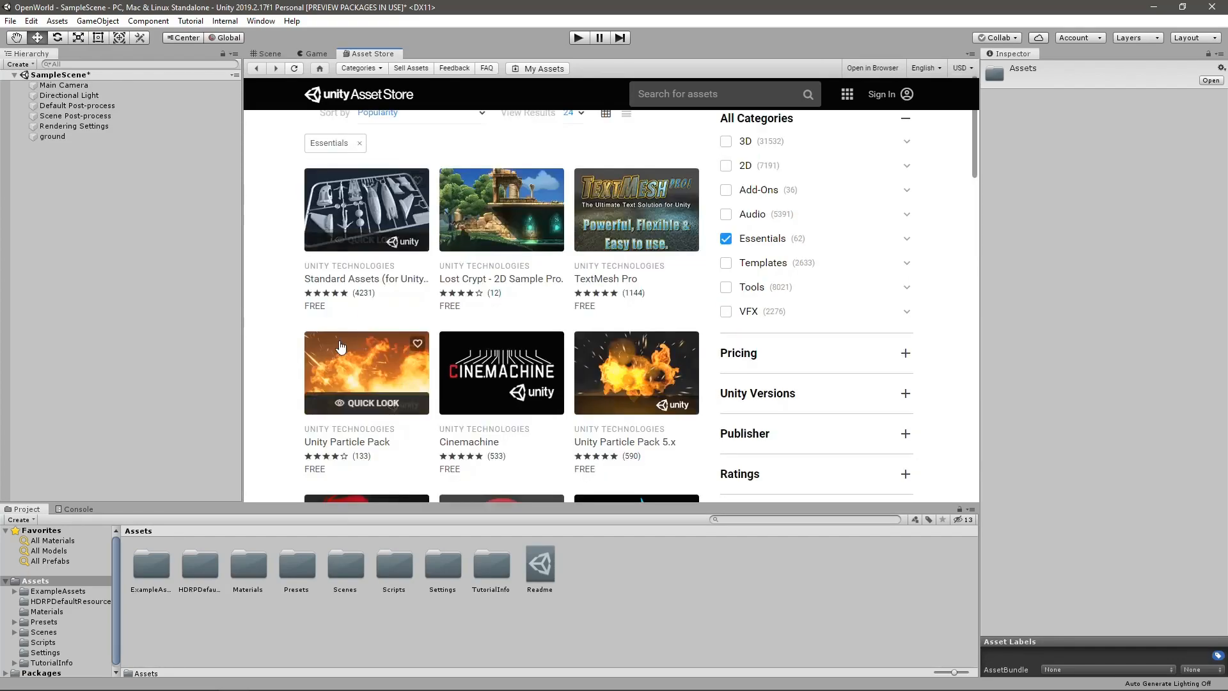
{"action": "scroll", "coordinate": [343, 345], "scroll_direction": "down", "scroll_amount": 2}
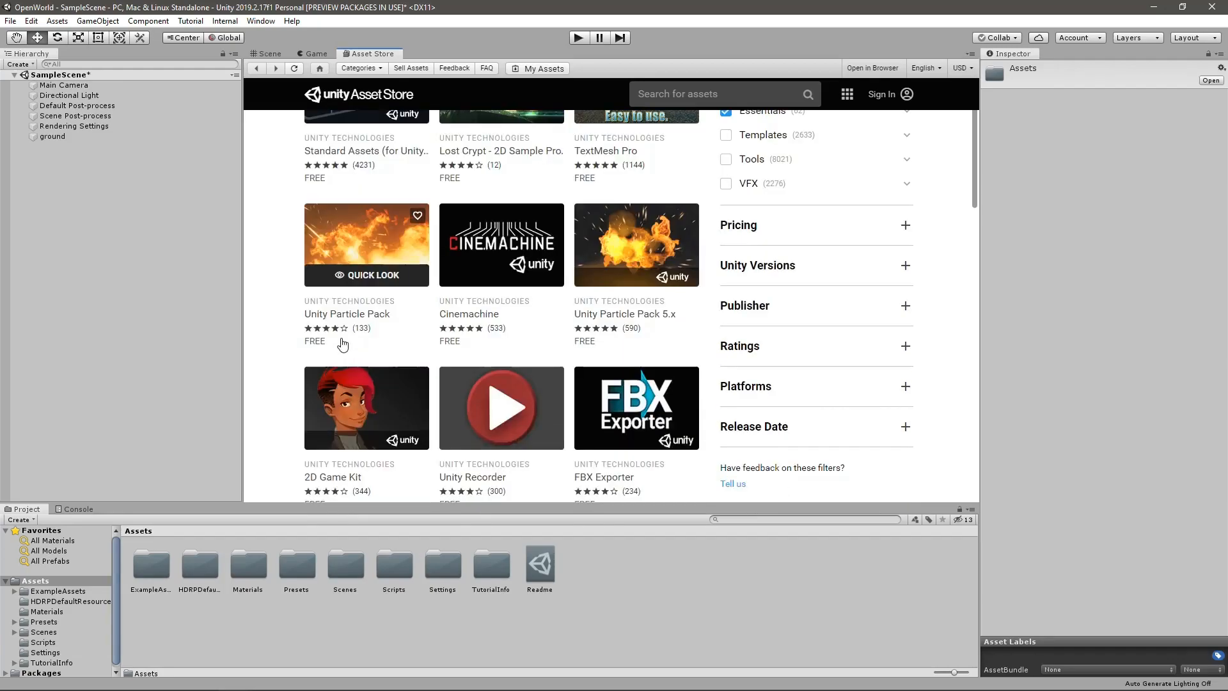
{"action": "scroll", "coordinate": [343, 345], "scroll_direction": "down", "scroll_amount": 4}
{"action": "scroll", "coordinate": [342, 340], "scroll_direction": "down", "scroll_amount": 4}
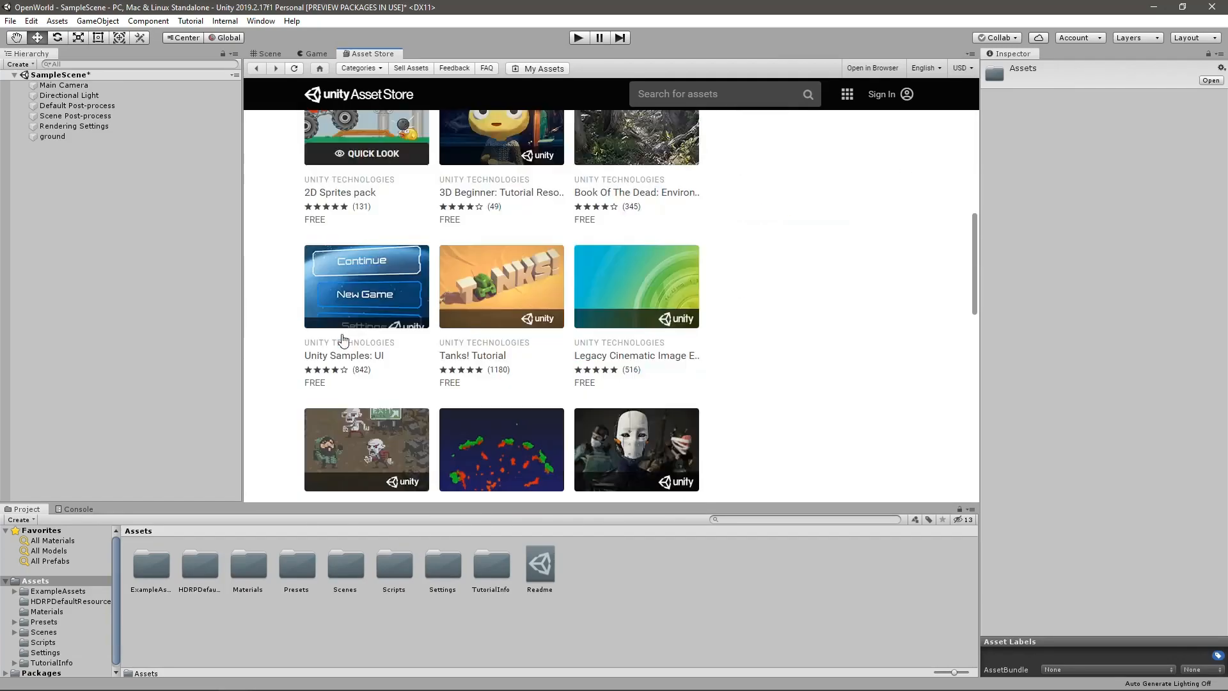
{"action": "scroll", "coordinate": [342, 335], "scroll_direction": "down", "scroll_amount": 5}
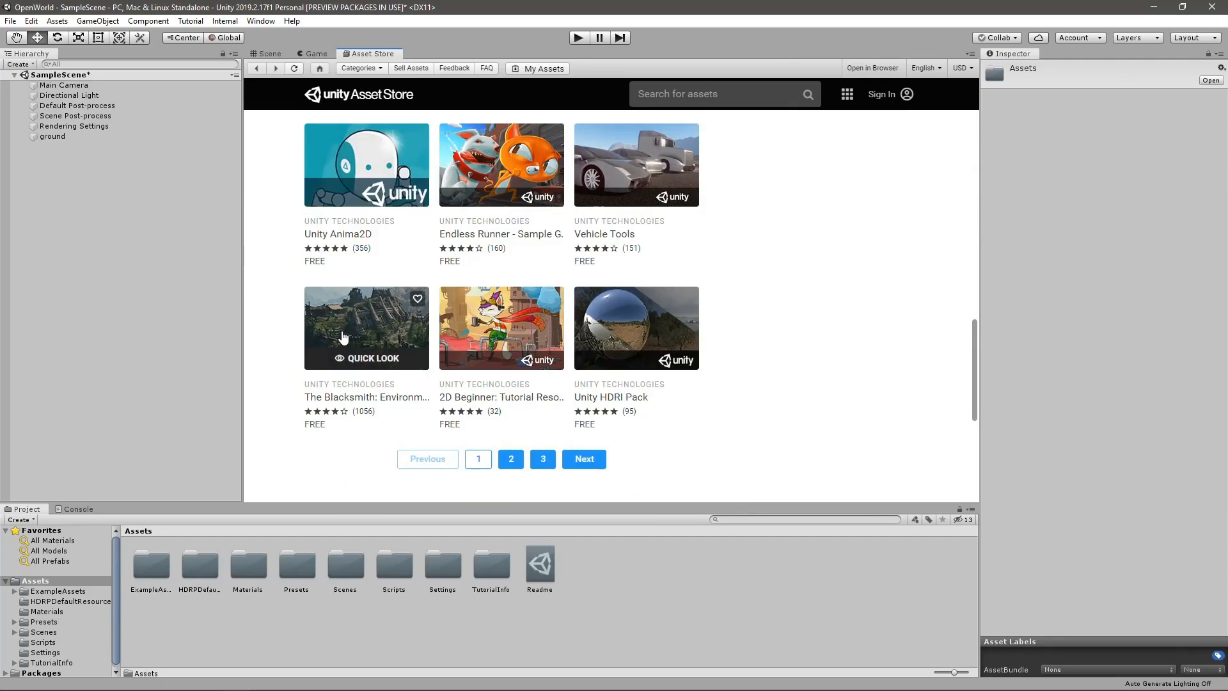
{"action": "scroll", "coordinate": [342, 330], "scroll_direction": "down", "scroll_amount": 3}
{"action": "scroll", "coordinate": [342, 330], "scroll_direction": "up", "scroll_amount": 10}
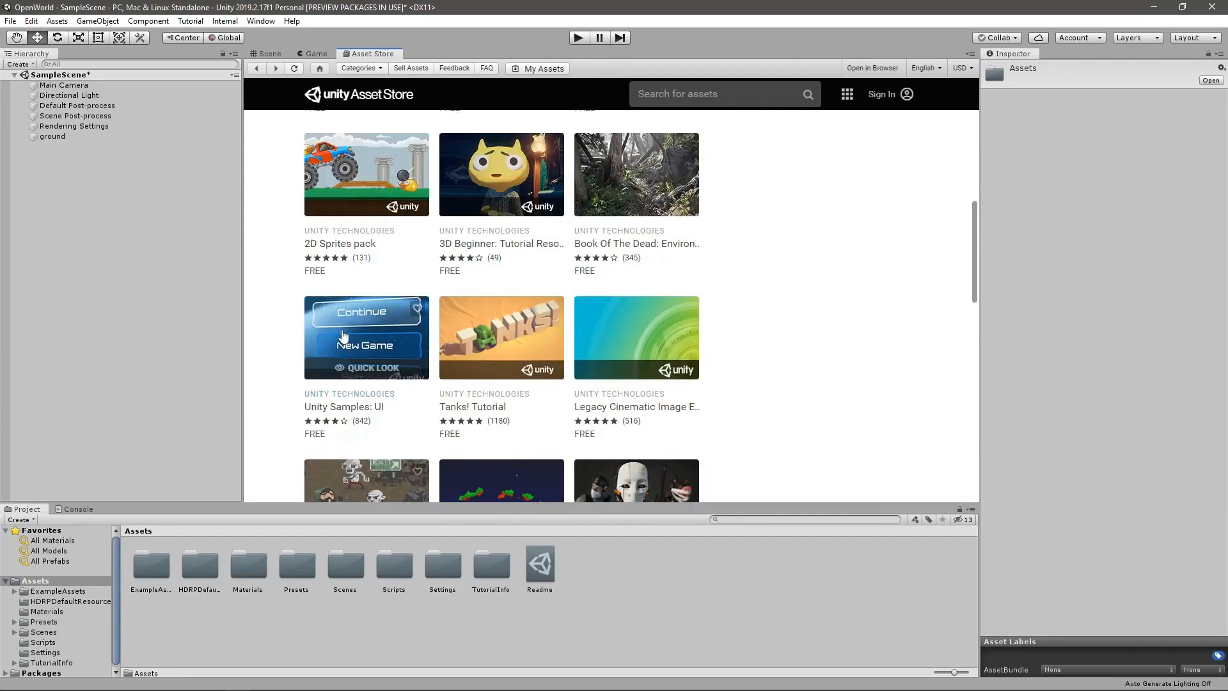
{"action": "scroll", "coordinate": [343, 334], "scroll_direction": "up", "scroll_amount": 5}
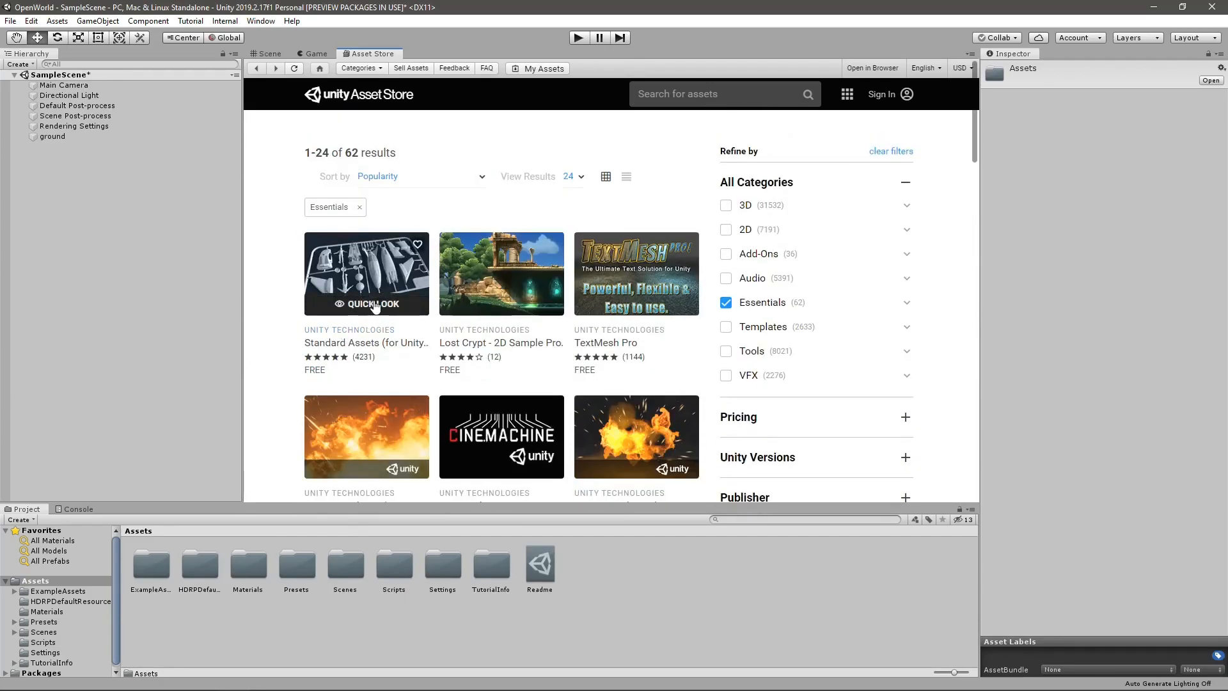
Step: Open the quick look of Standard Assets (for Unity 2017.3) and examine its preview image with the third-person character
{"action": "left_click", "coordinate": [374, 302]}
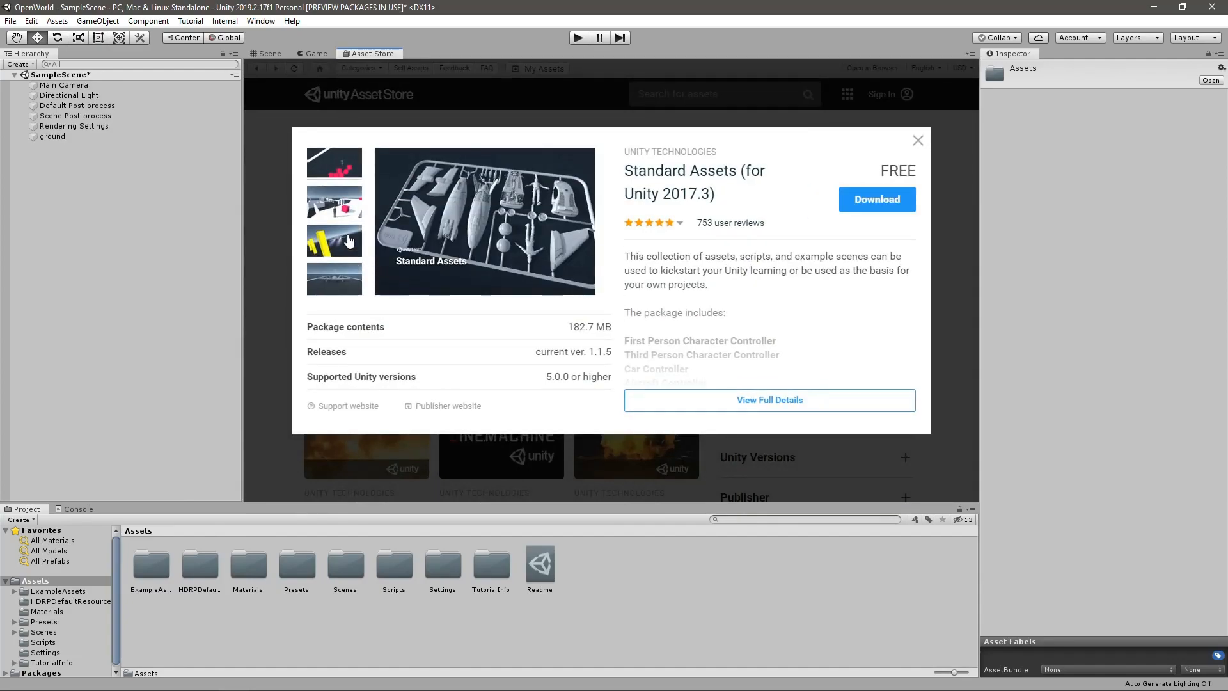
{"action": "left_click", "coordinate": [335, 204]}
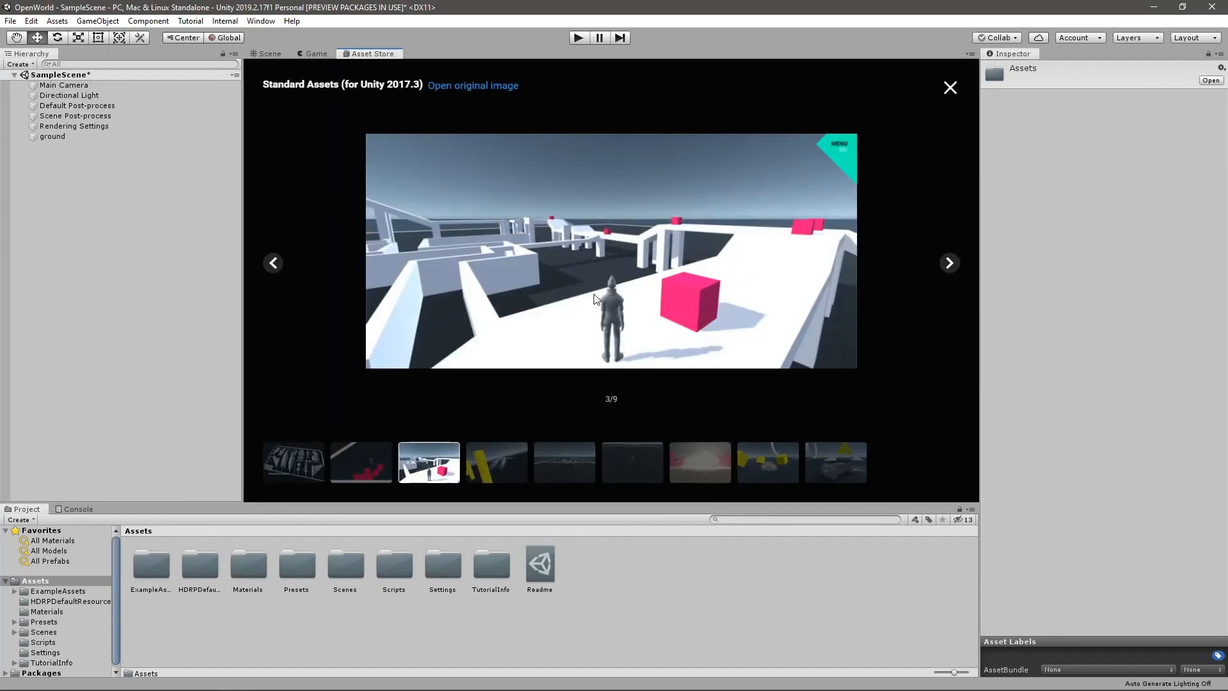
{"action": "left_click", "coordinate": [950, 88]}
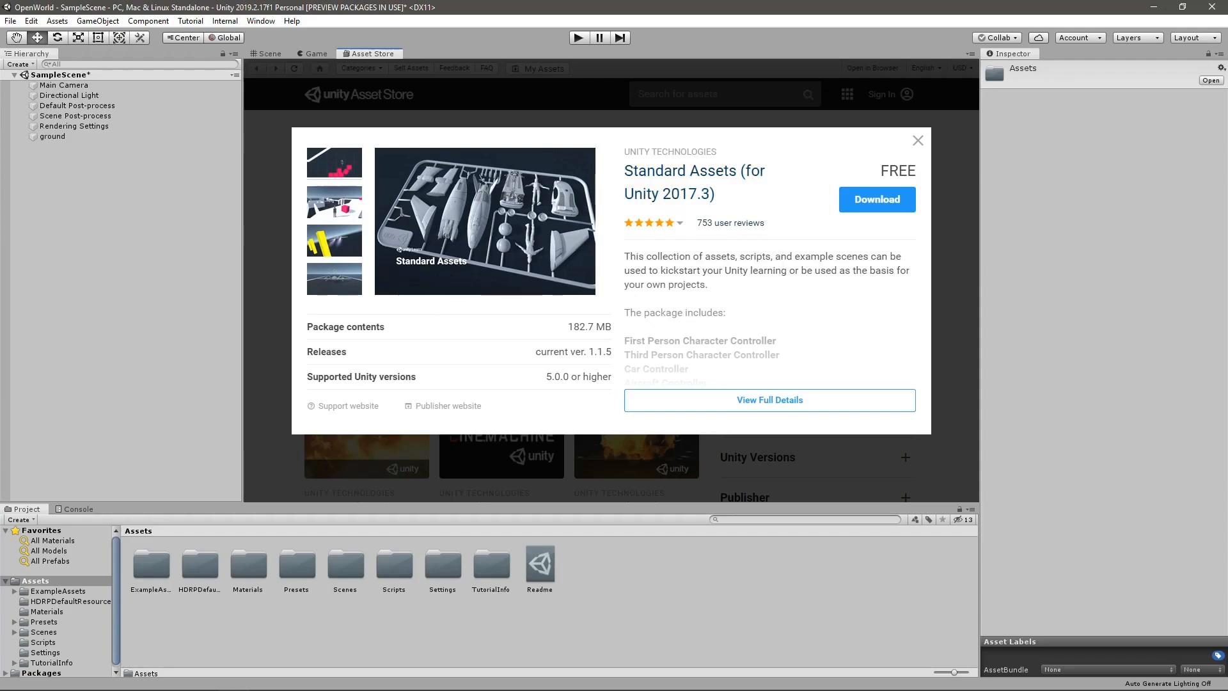
Step: Download Standard Assets (for Unity 2017.3) from its full details page and start importing the package into the project
{"action": "left_click", "coordinate": [770, 400]}
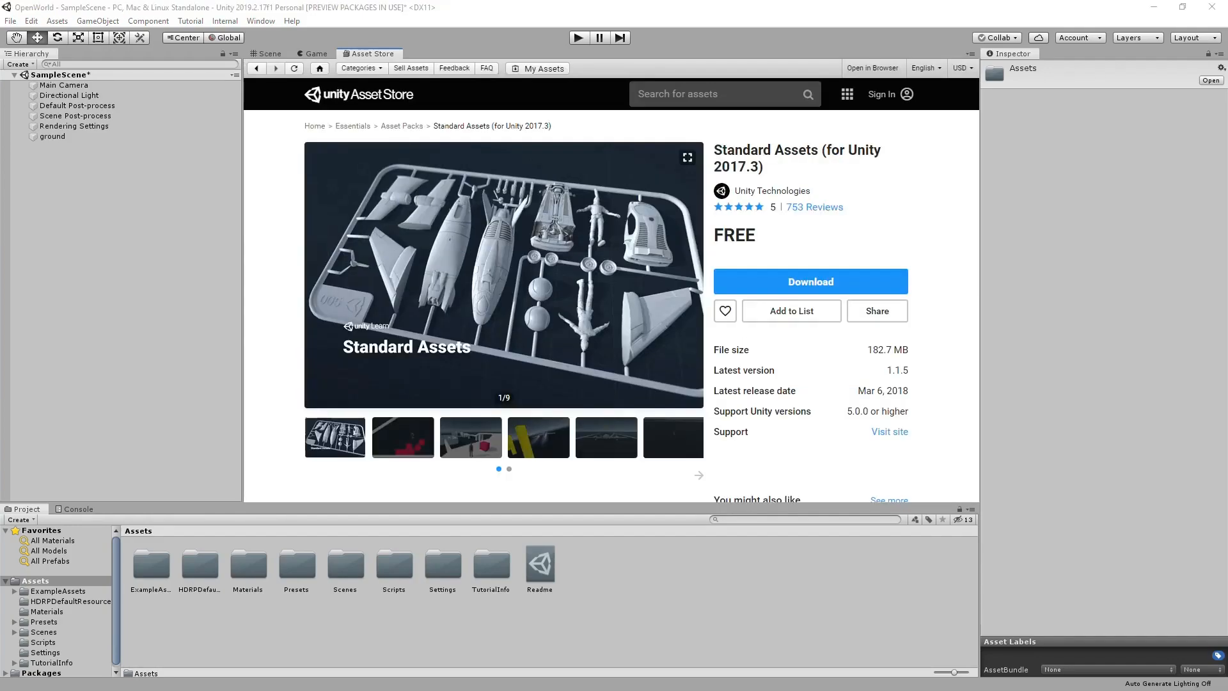
{"action": "left_click", "coordinate": [815, 289]}
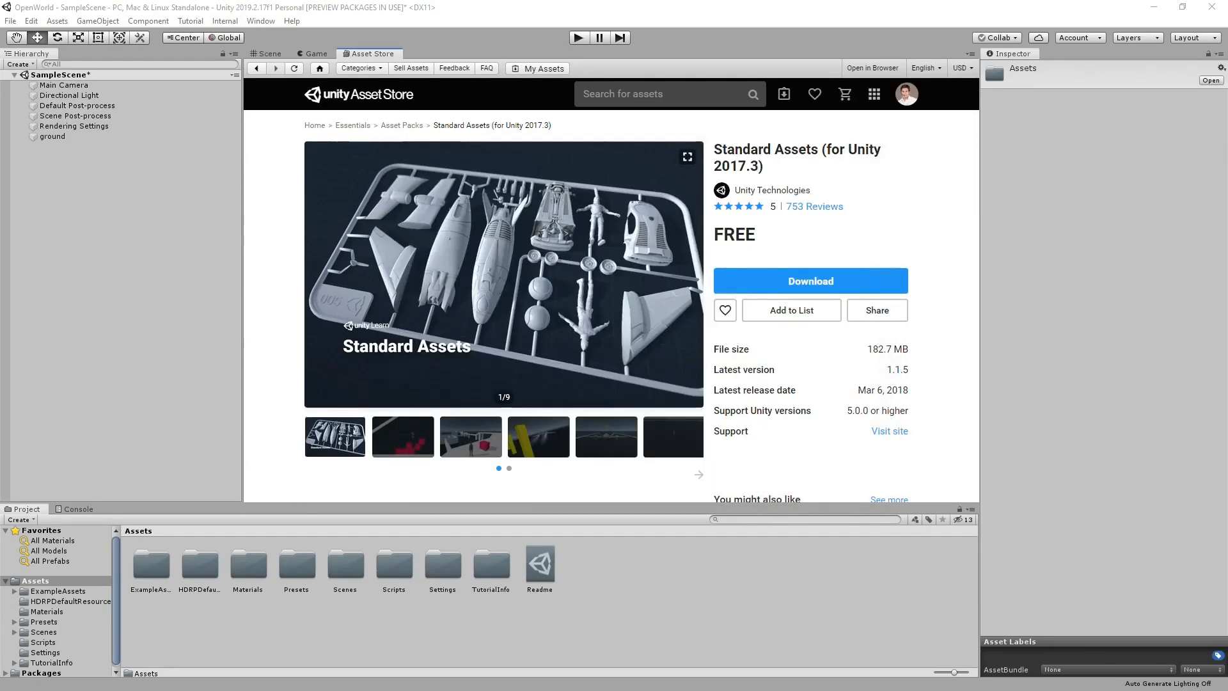
{"action": "left_click", "coordinate": [749, 280]}
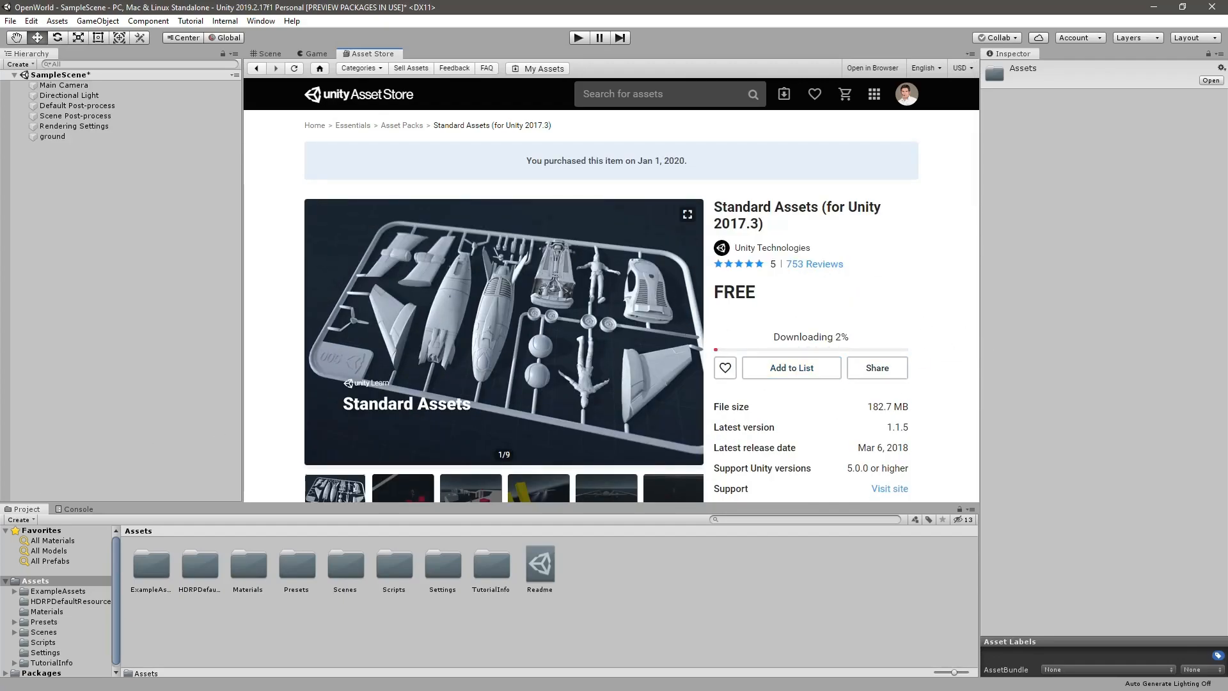
{"action": "left_click", "coordinate": [772, 342]}
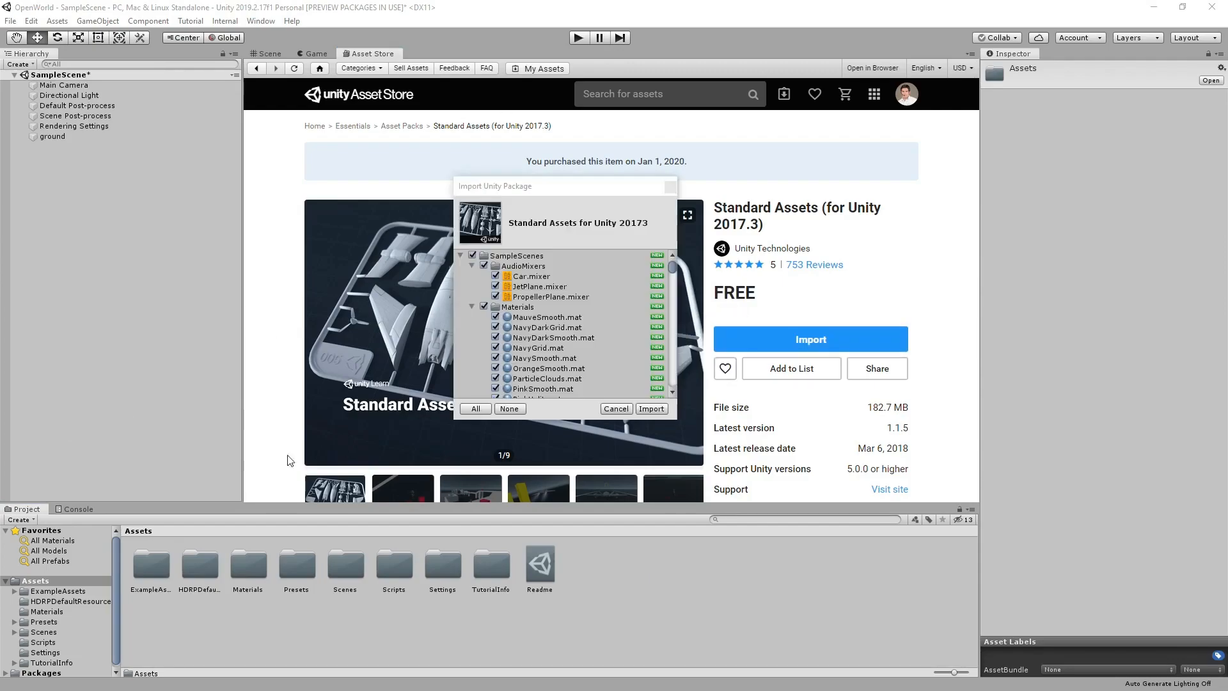
Step: Enlarge the package import window and collapse the subfolders inside SampleScenes and Standard Assets
{"action": "left_click_drag", "start_coordinate": [672, 422], "coordinate": [704, 518]}
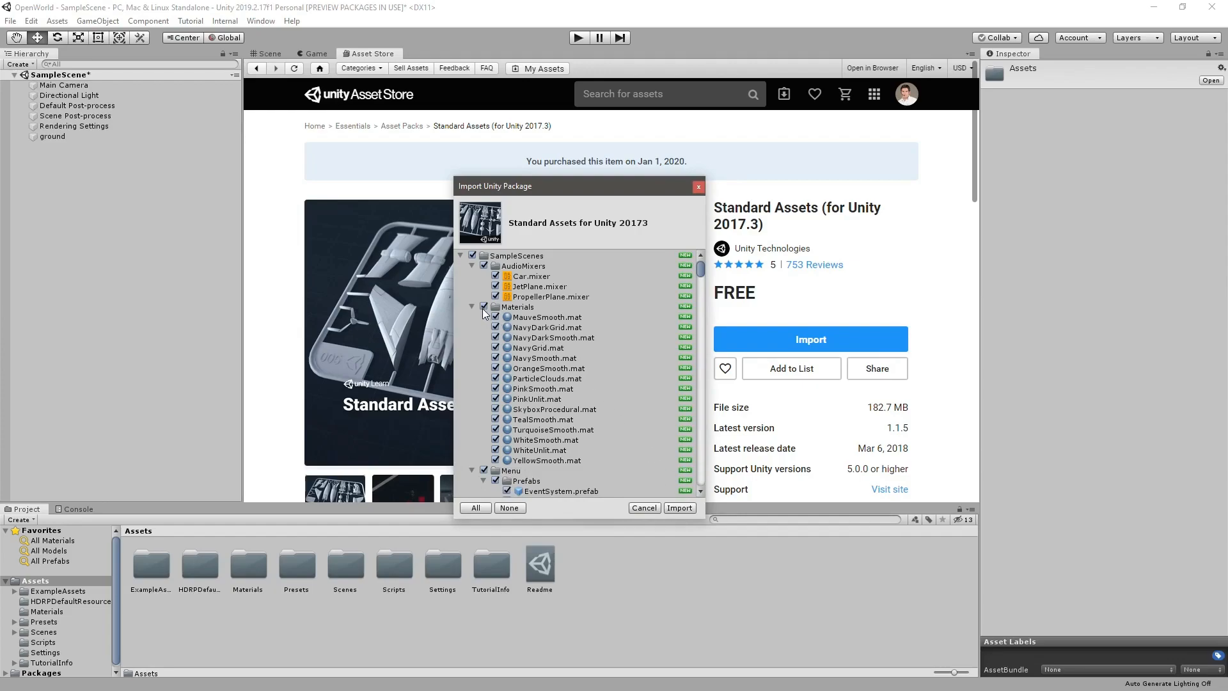
{"action": "left_click", "coordinate": [472, 265]}
{"action": "left_click", "coordinate": [473, 273]}
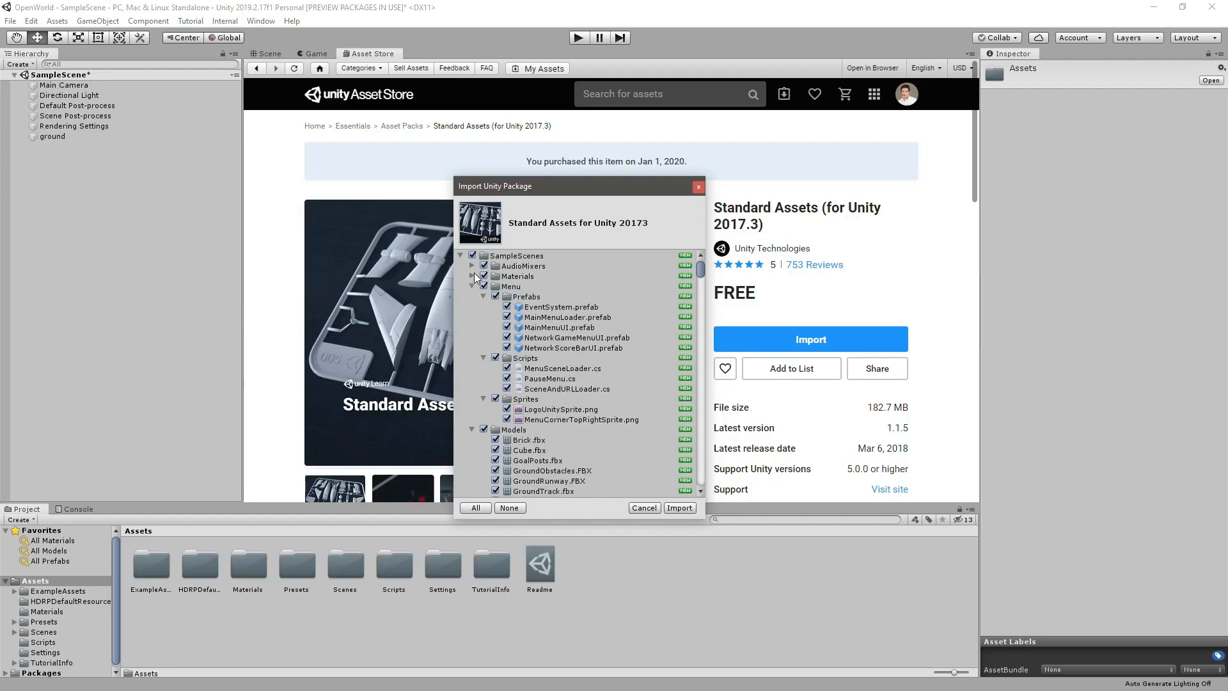
{"action": "left_click", "coordinate": [474, 285]}
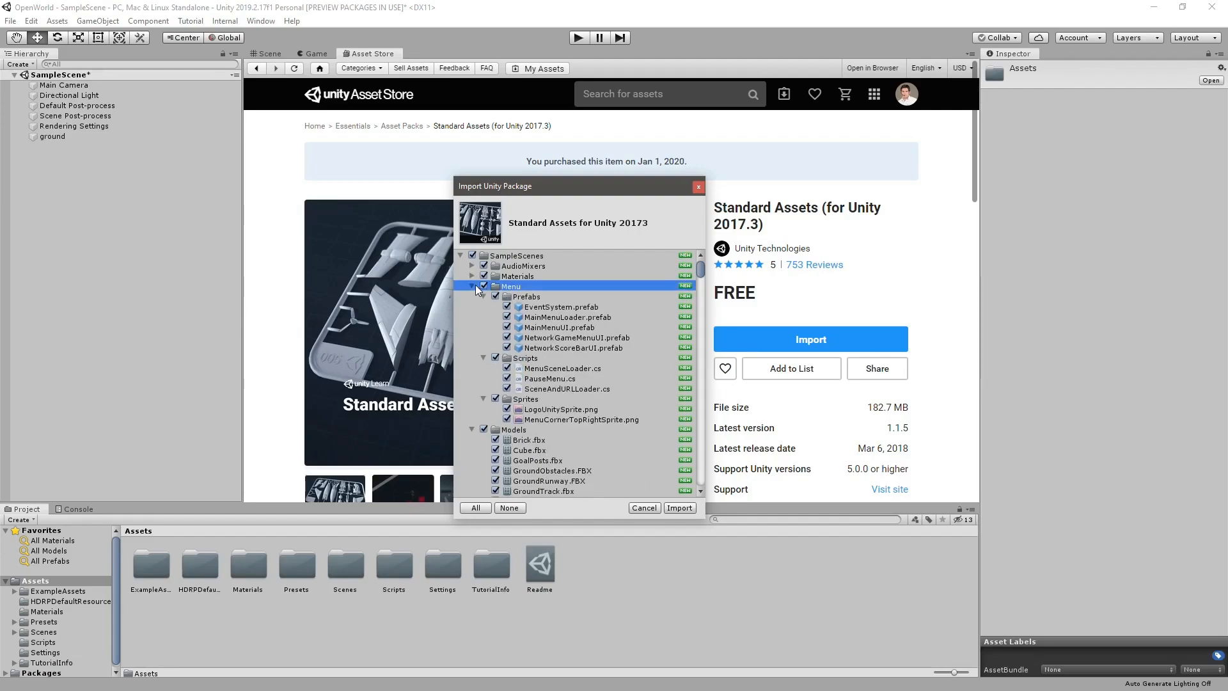
{"action": "left_click", "coordinate": [472, 286]}
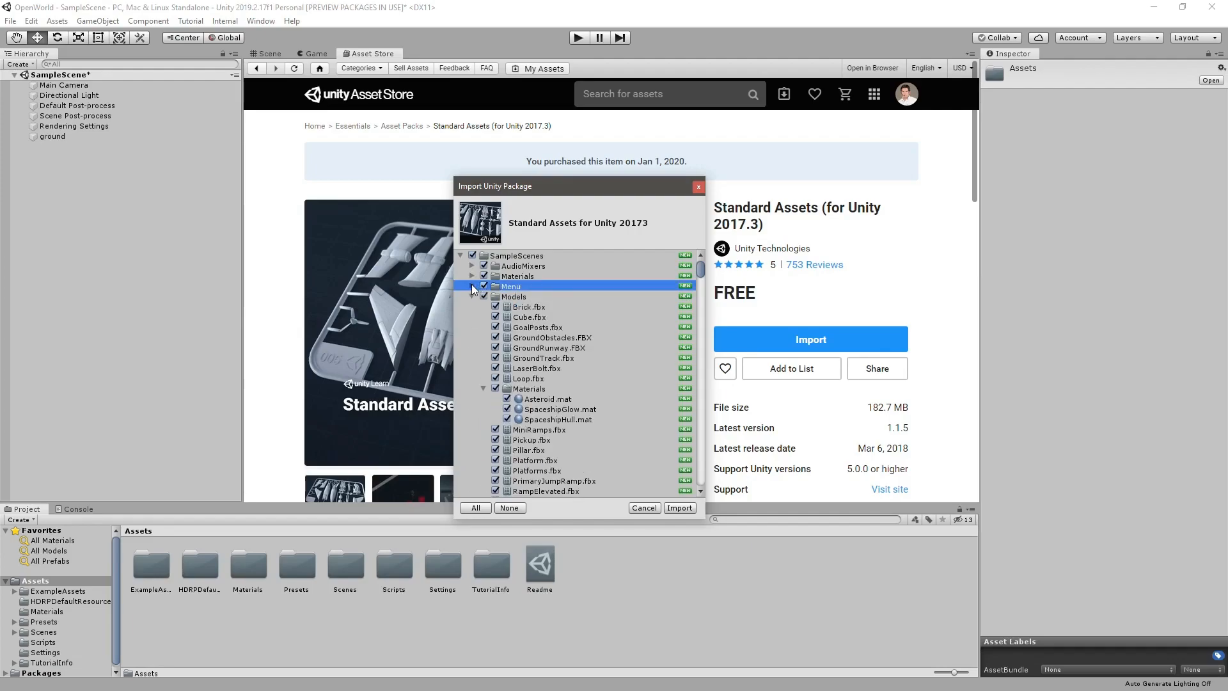
{"action": "left_click", "coordinate": [473, 296]}
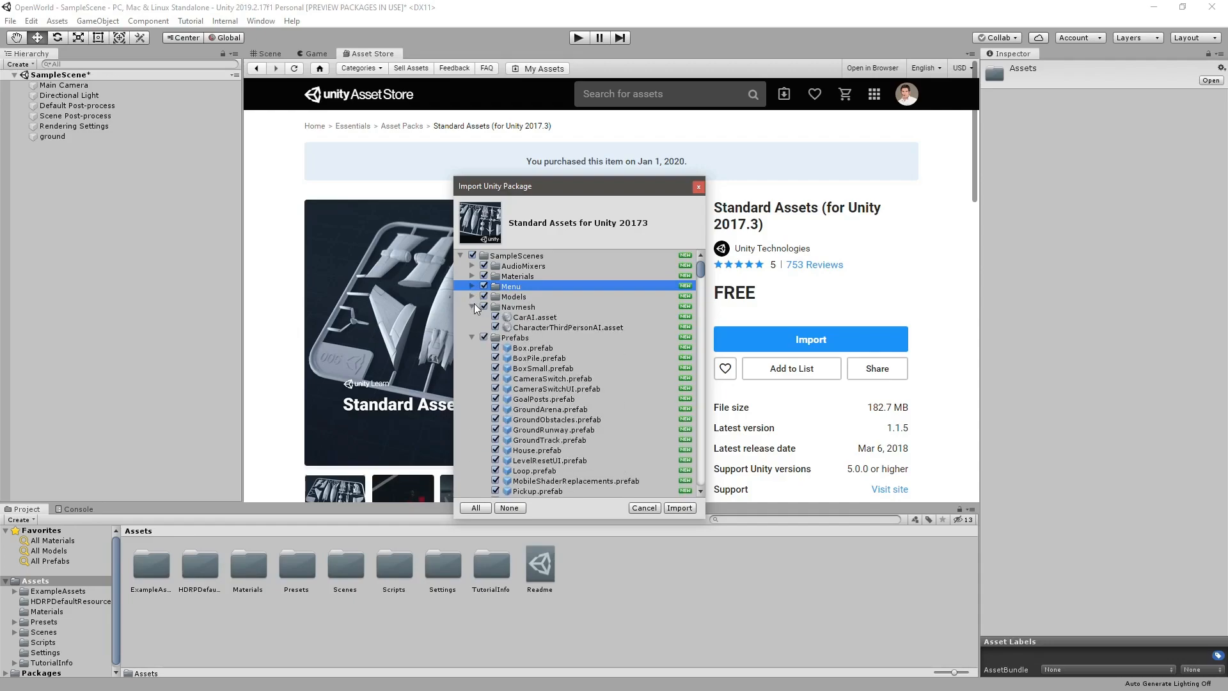
{"action": "left_click", "coordinate": [473, 308]}
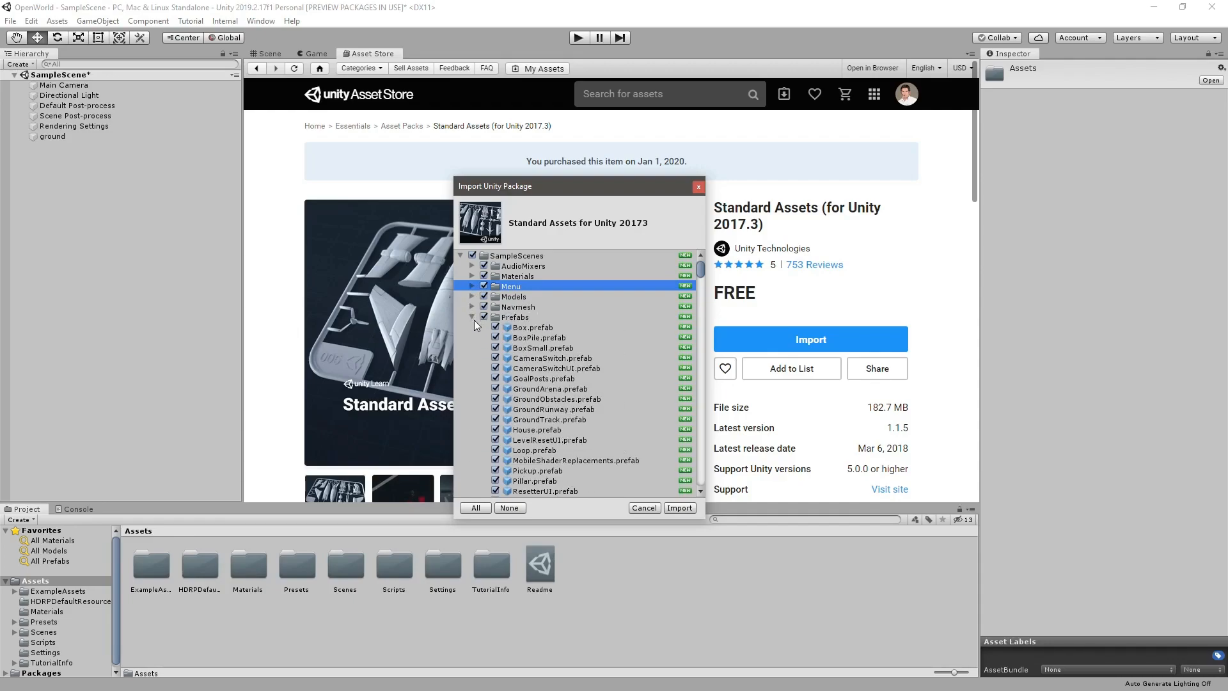
{"action": "left_click", "coordinate": [475, 316]}
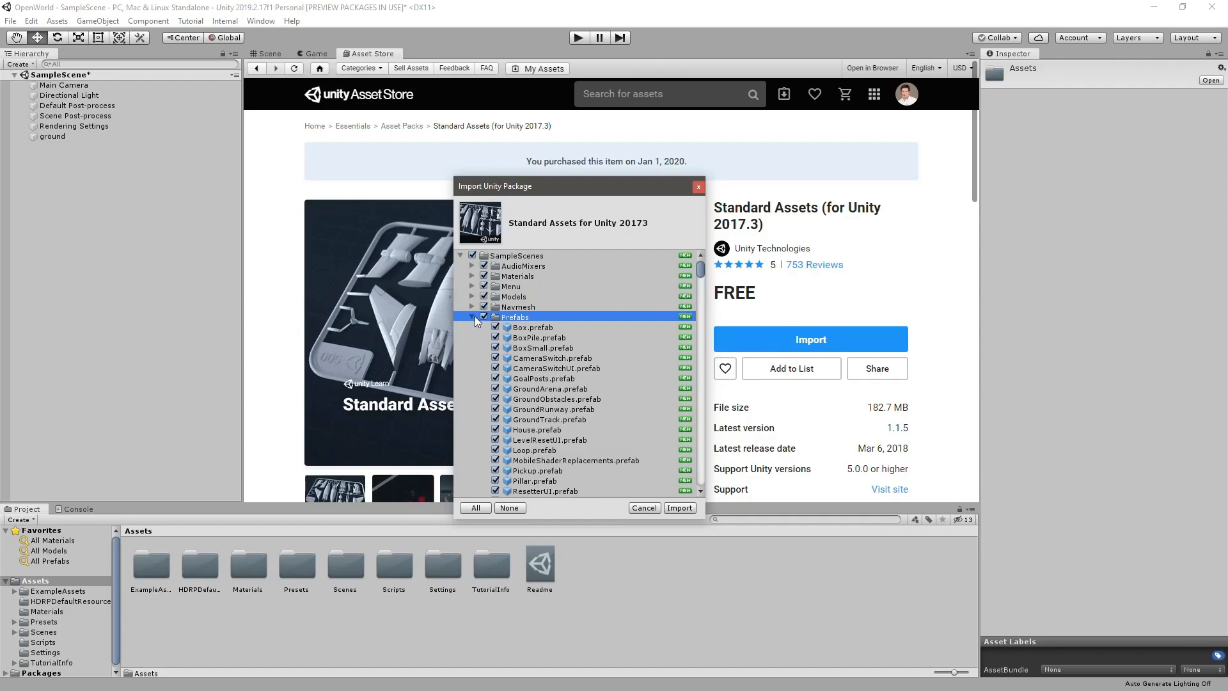
{"action": "left_click", "coordinate": [474, 316]}
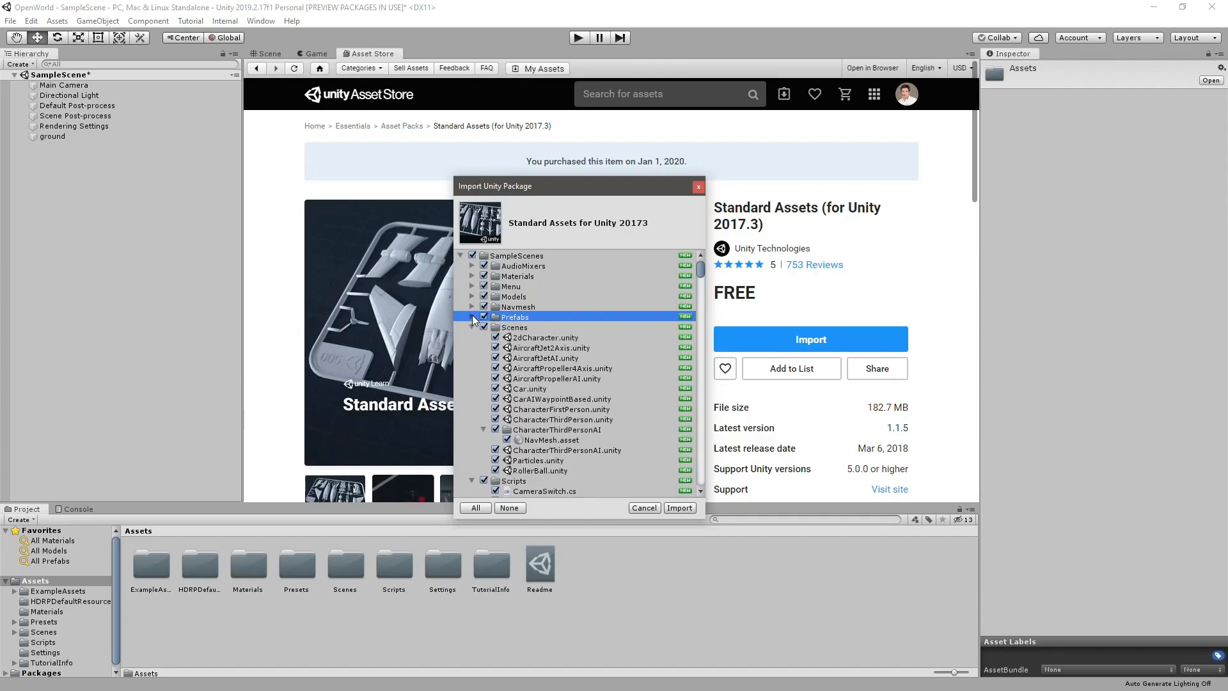
{"action": "scroll", "coordinate": [472, 313], "scroll_direction": "down", "scroll_amount": 3}
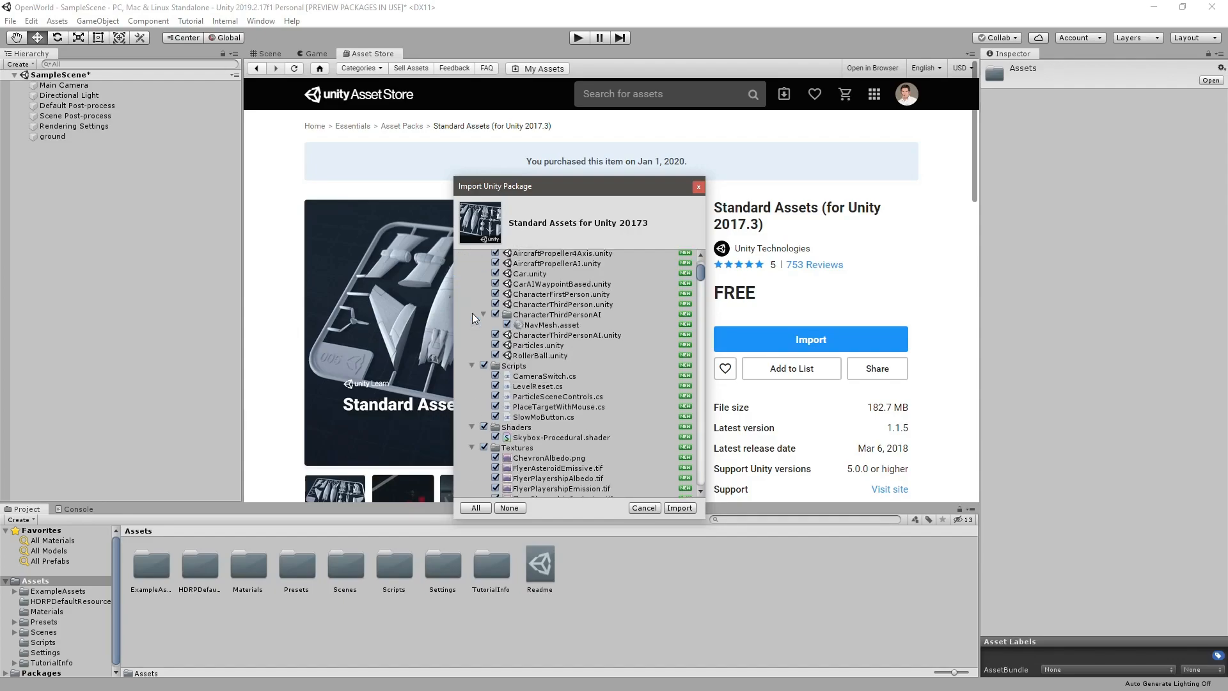
{"action": "scroll", "coordinate": [472, 312], "scroll_direction": "down", "scroll_amount": 6}
{"action": "scroll", "coordinate": [473, 316], "scroll_direction": "up", "scroll_amount": 9}
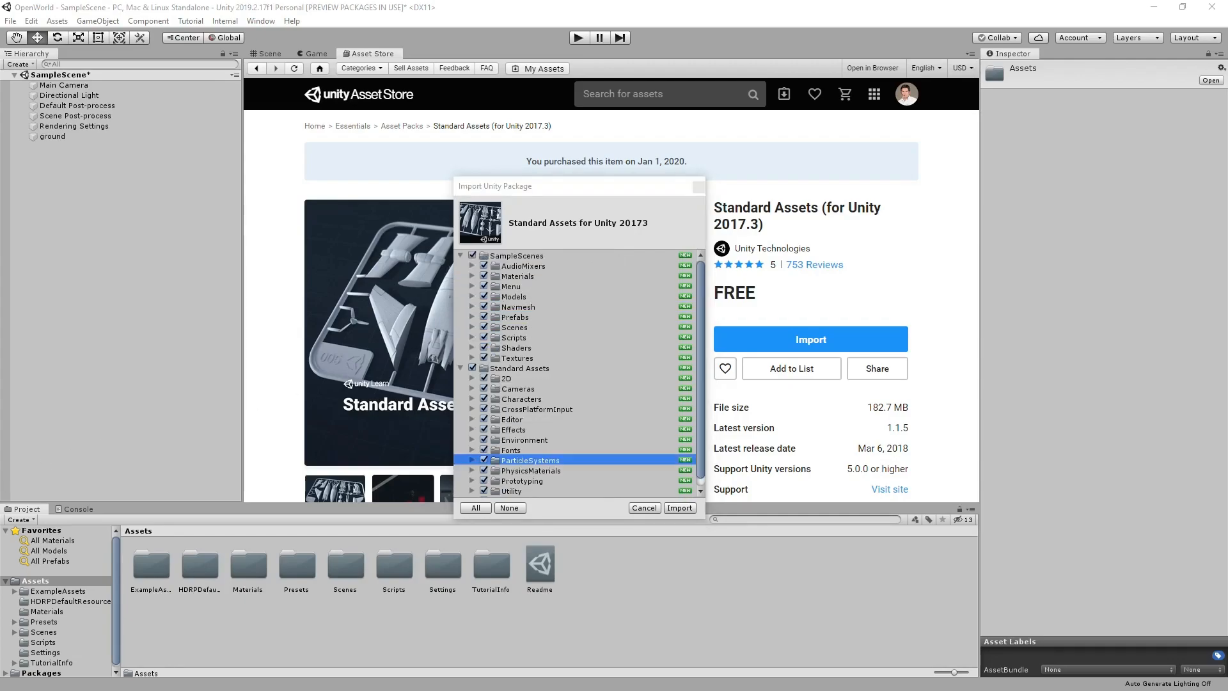
Step: Deselect everything in the package and import only the ThirdPersonCharacter folder from Standard Assets > Characters
{"action": "left_click", "coordinate": [510, 508]}
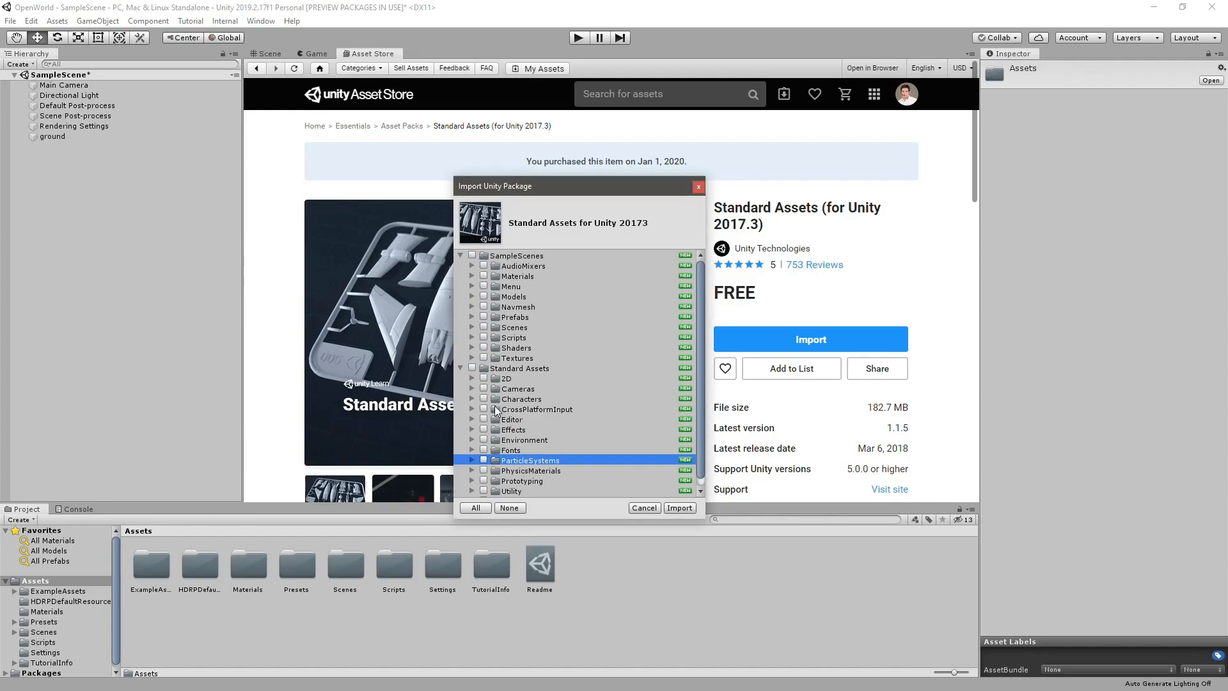
{"action": "left_click", "coordinate": [472, 399]}
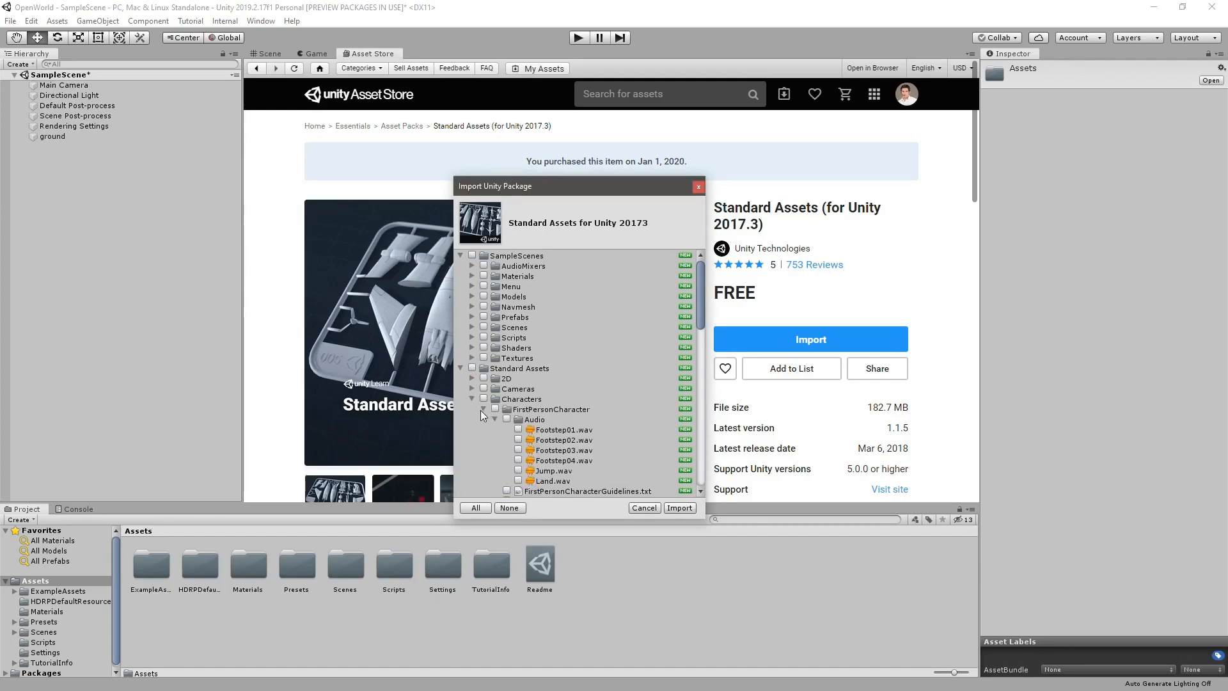
{"action": "left_click", "coordinate": [483, 409]}
{"action": "left_click", "coordinate": [483, 420]}
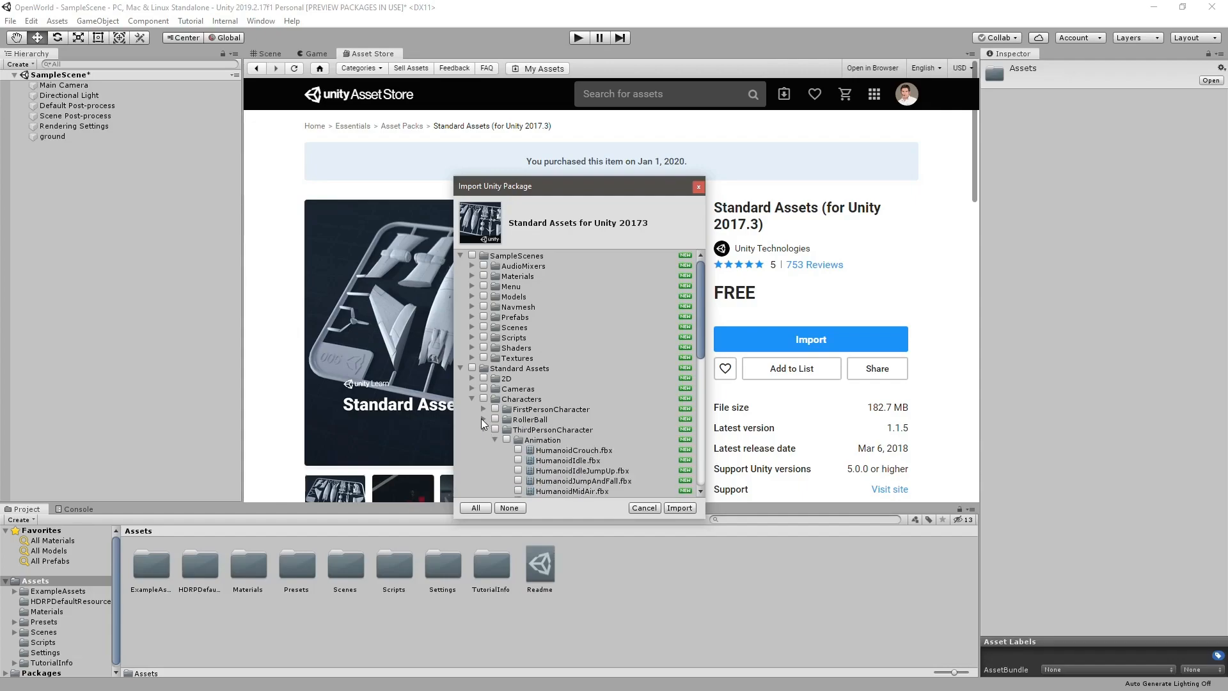
{"action": "left_click", "coordinate": [484, 429]}
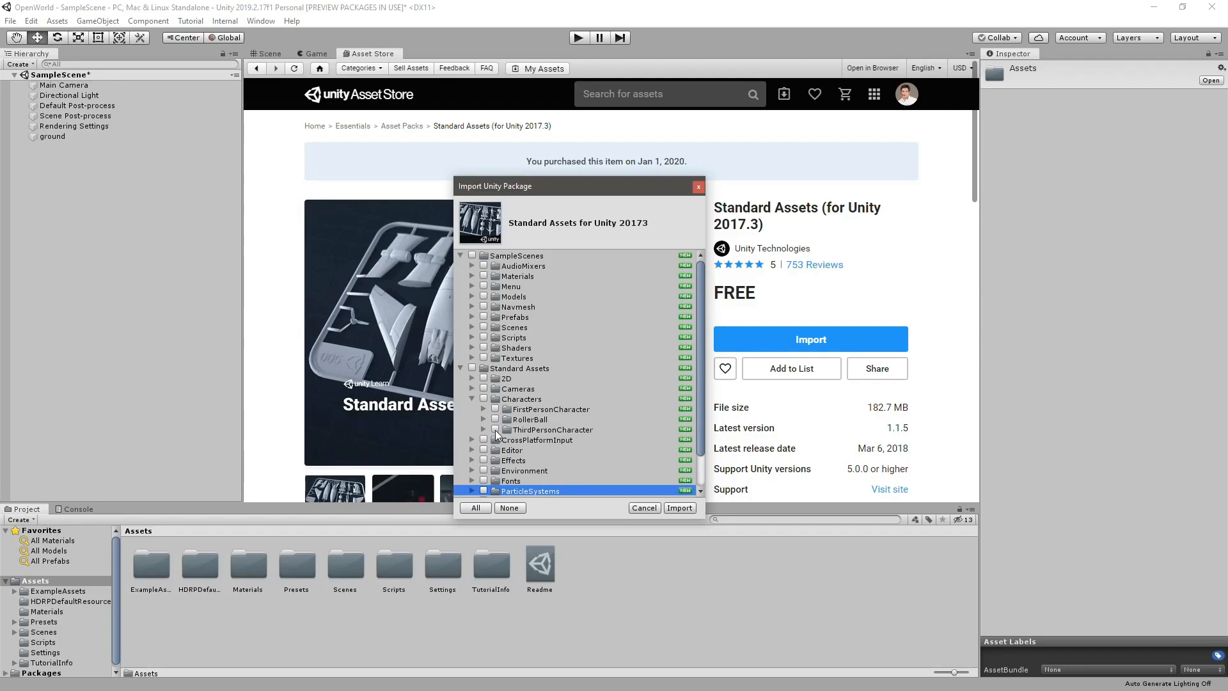
{"action": "left_click", "coordinate": [496, 430]}
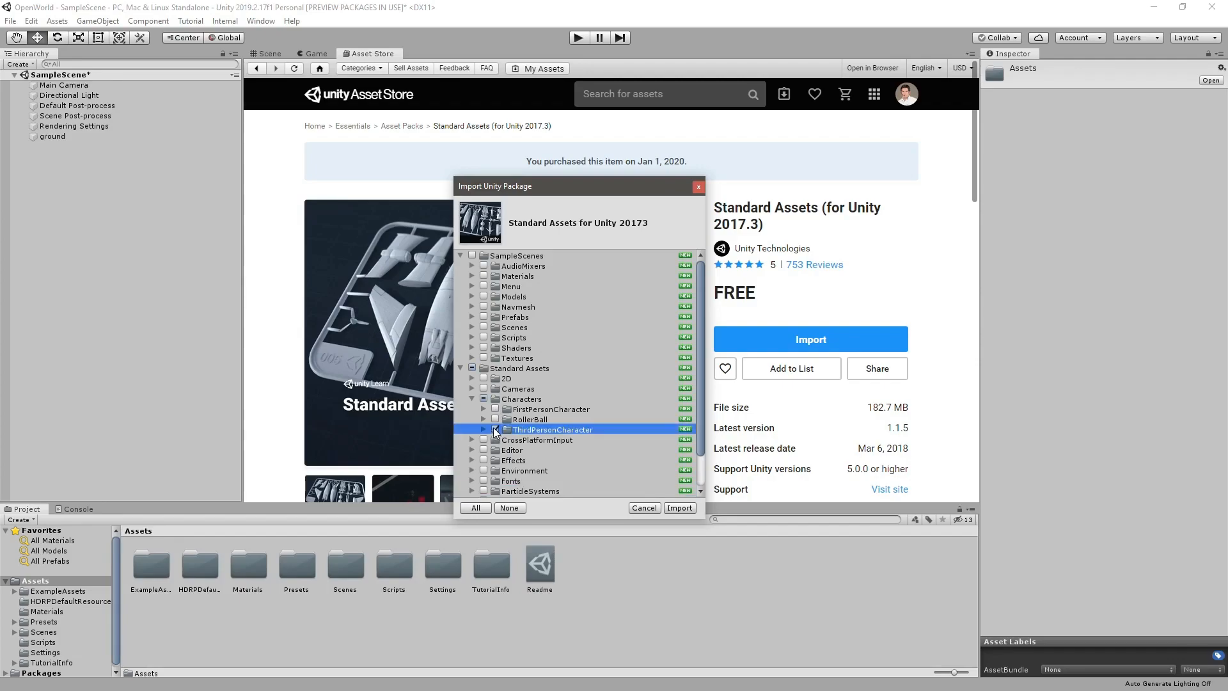
{"action": "left_click", "coordinate": [690, 508]}
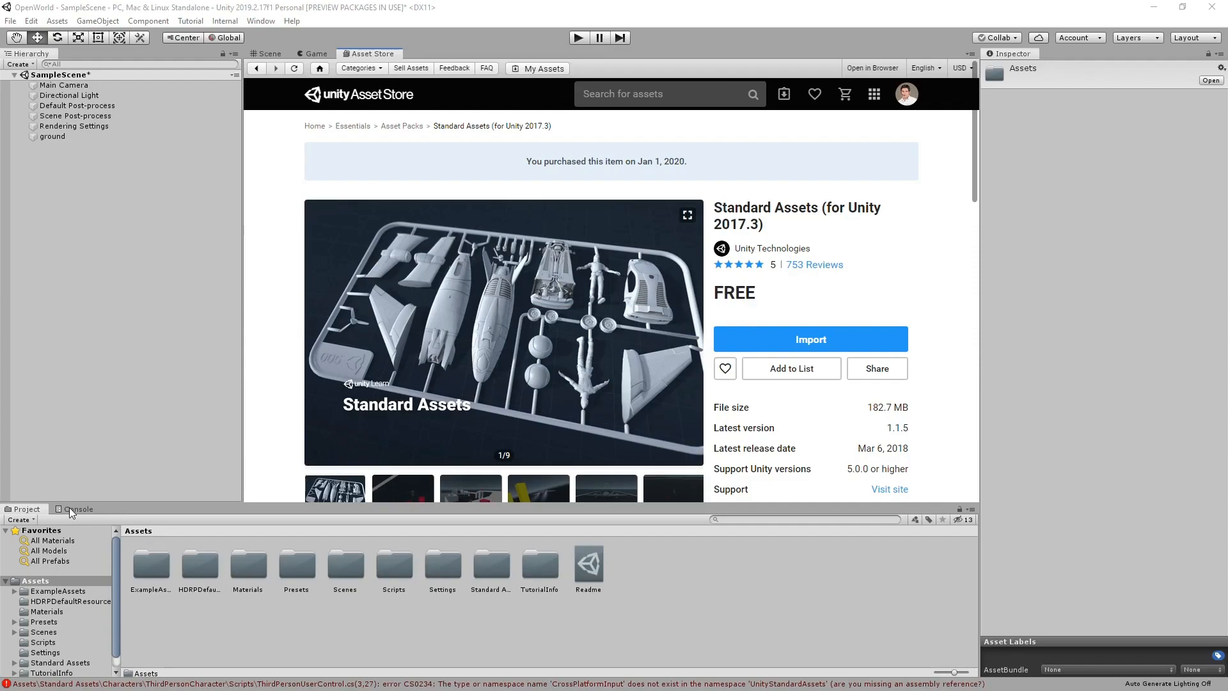
Step: Read the compile error in the console and start importing the Standard Assets package again
{"action": "left_click", "coordinate": [71, 509]}
{"action": "left_click", "coordinate": [322, 537]}
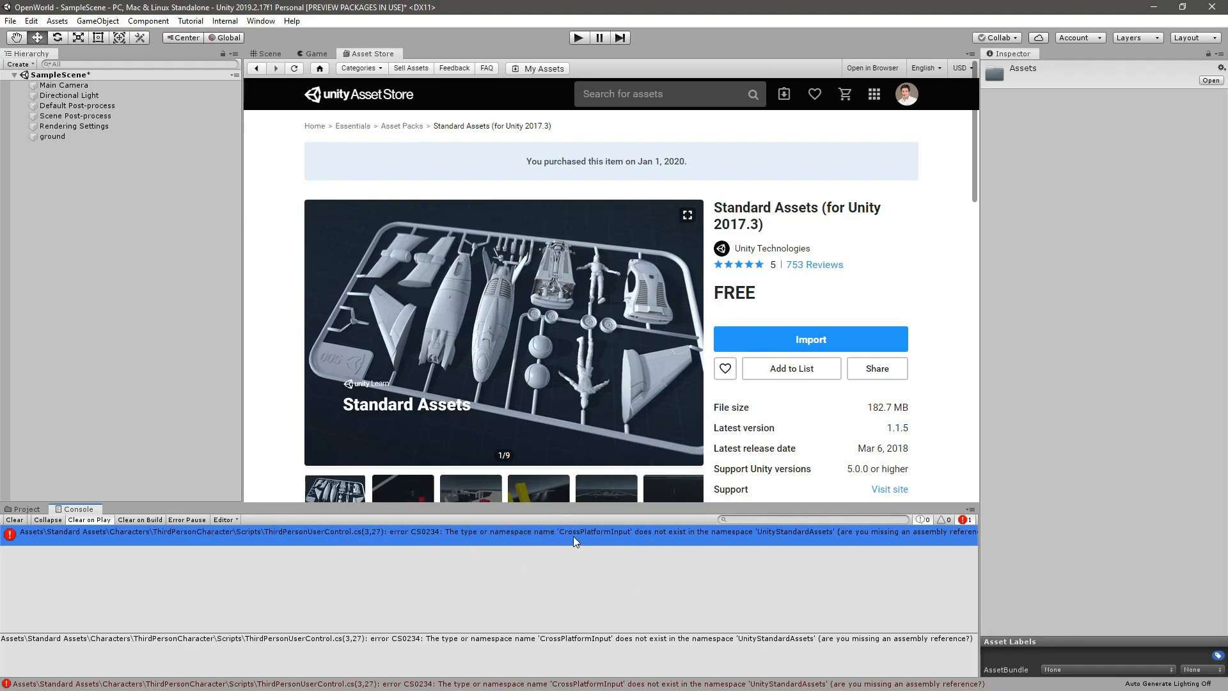
{"action": "left_click", "coordinate": [869, 339]}
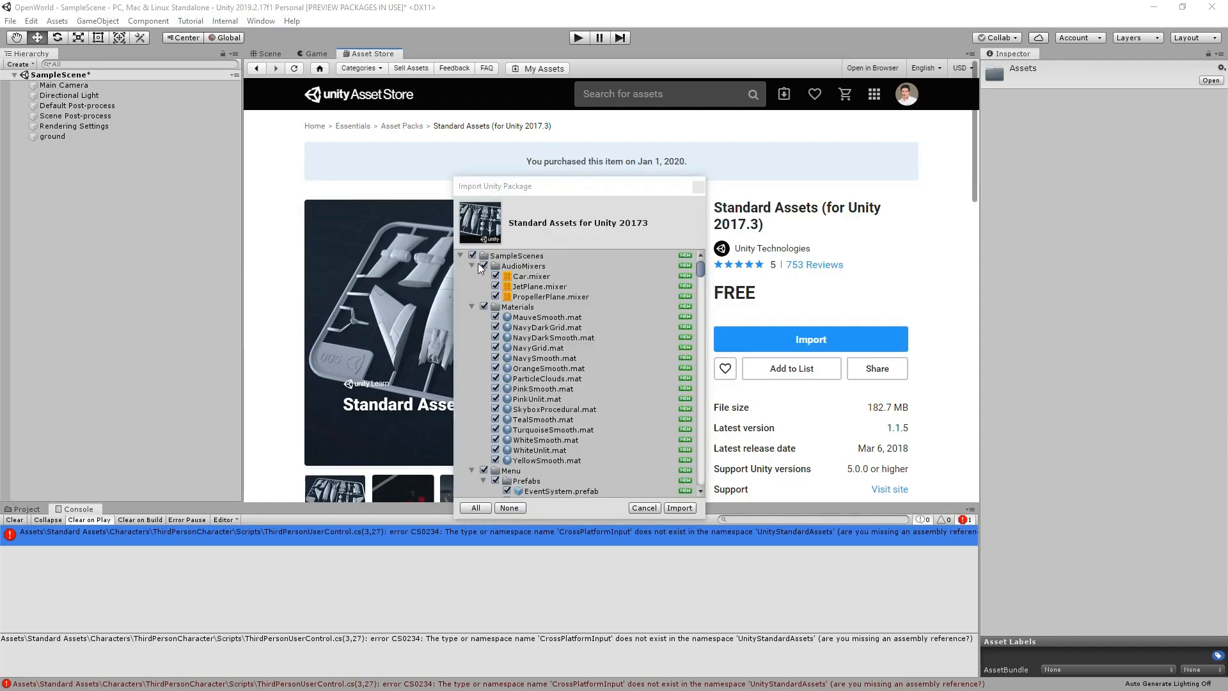
Step: Collapse the subfolders inside SampleScenes in the package import window, from AudioMixers through Textures
{"action": "left_click", "coordinate": [474, 266]}
{"action": "left_click", "coordinate": [473, 275]}
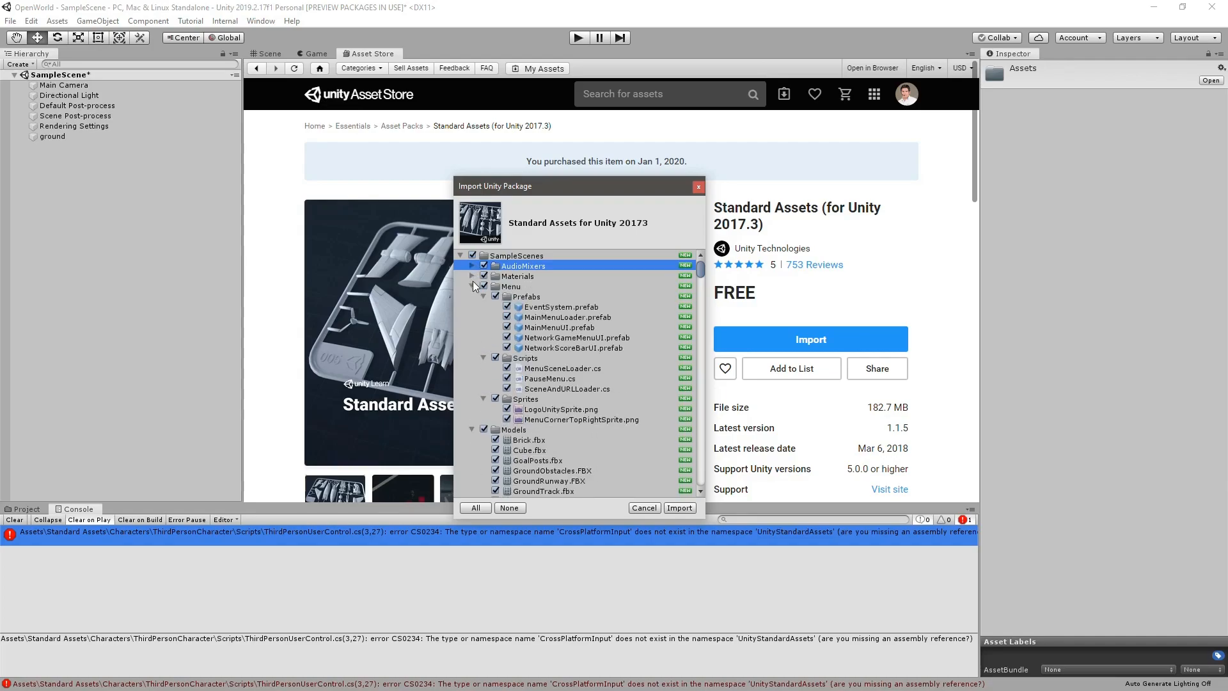
{"action": "left_click", "coordinate": [472, 286]}
{"action": "left_click", "coordinate": [470, 295]}
{"action": "left_click", "coordinate": [471, 307]}
{"action": "left_click", "coordinate": [472, 316]}
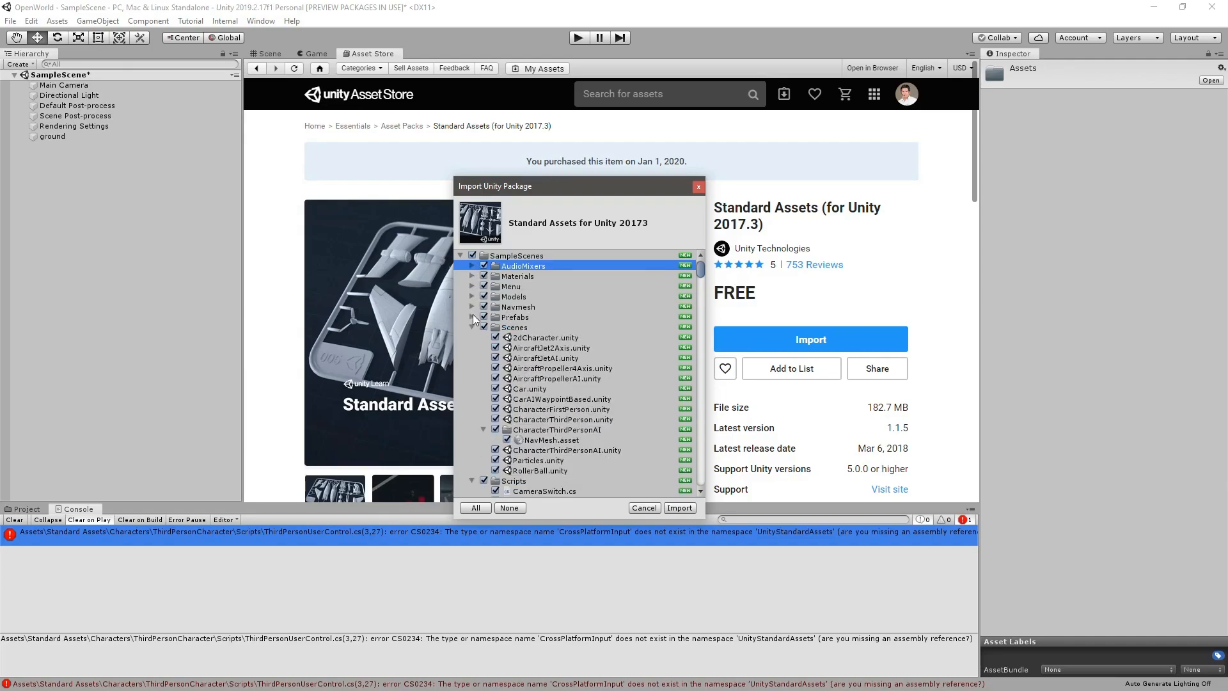
{"action": "left_click", "coordinate": [473, 327]}
{"action": "left_click", "coordinate": [471, 337]}
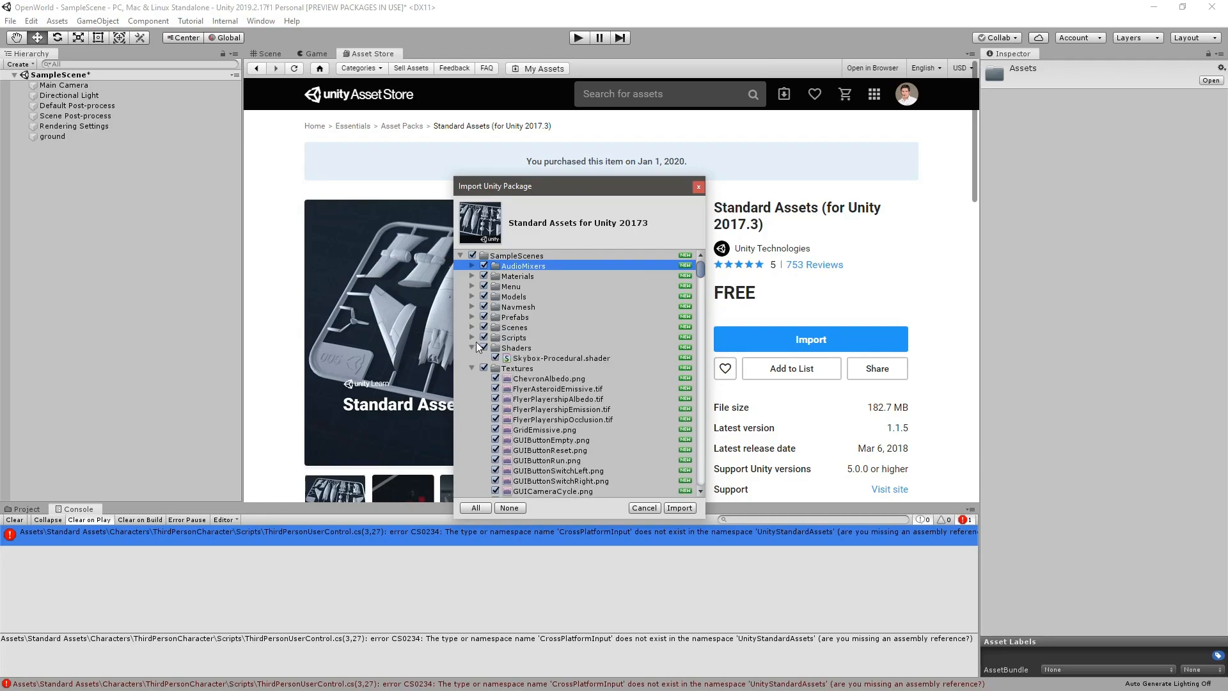
{"action": "left_click", "coordinate": [473, 345]}
{"action": "left_click", "coordinate": [470, 357]}
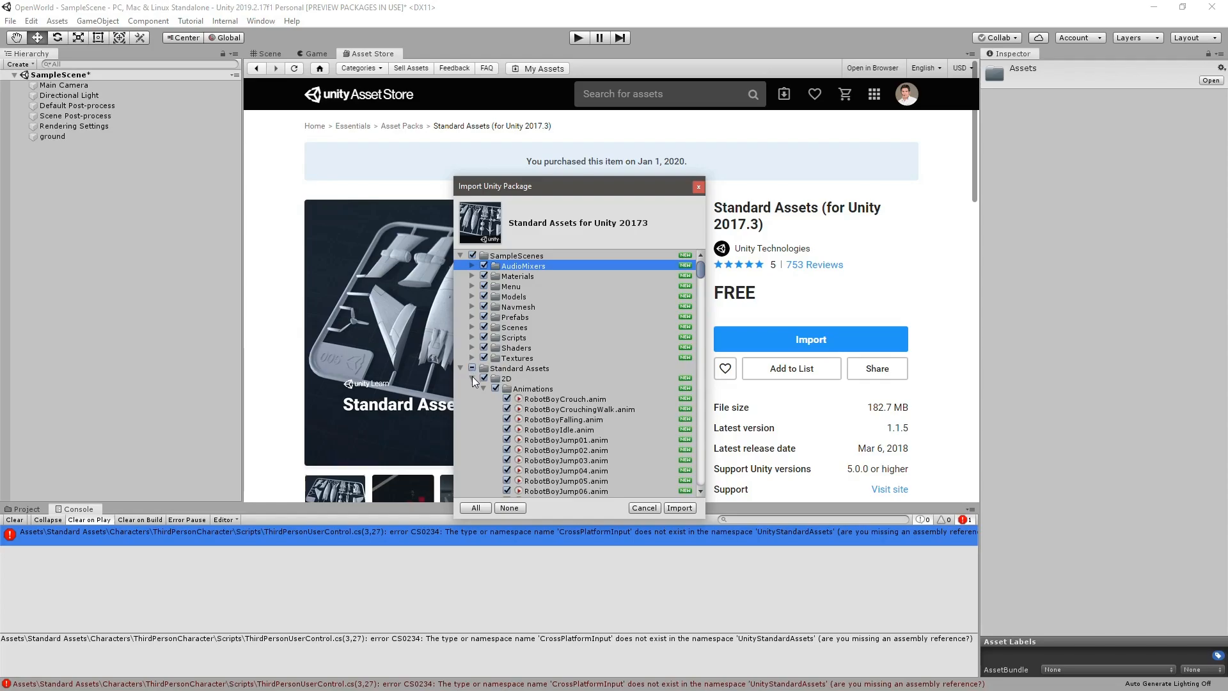
Step: Collapse the subfolders inside Standard Assets in the import list, from 2D through Prototyping
{"action": "left_click", "coordinate": [473, 378]}
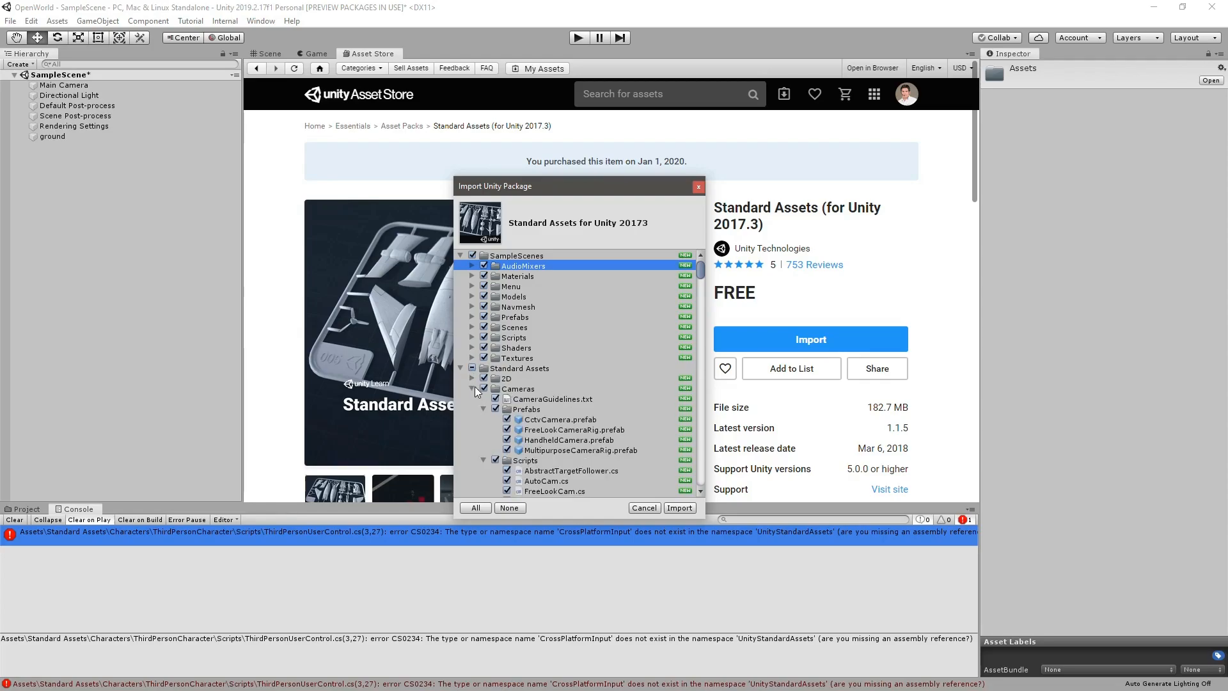
{"action": "left_click", "coordinate": [474, 387]}
{"action": "left_click", "coordinate": [472, 399]}
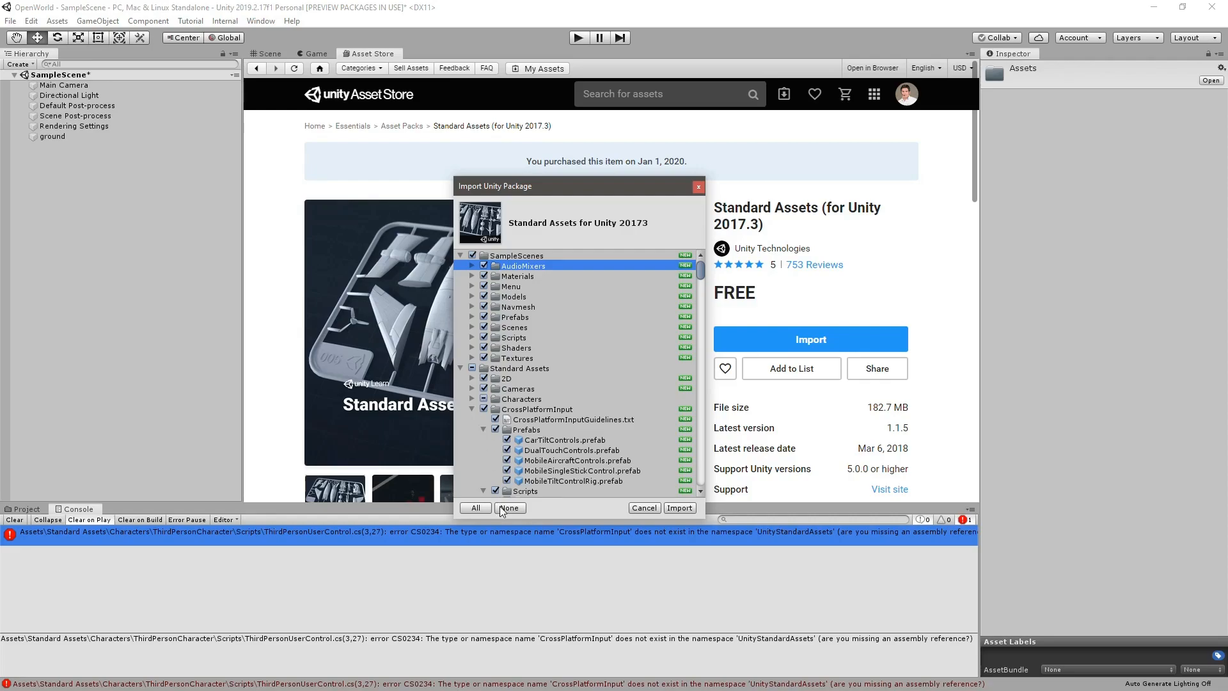
{"action": "left_click", "coordinate": [472, 410]}
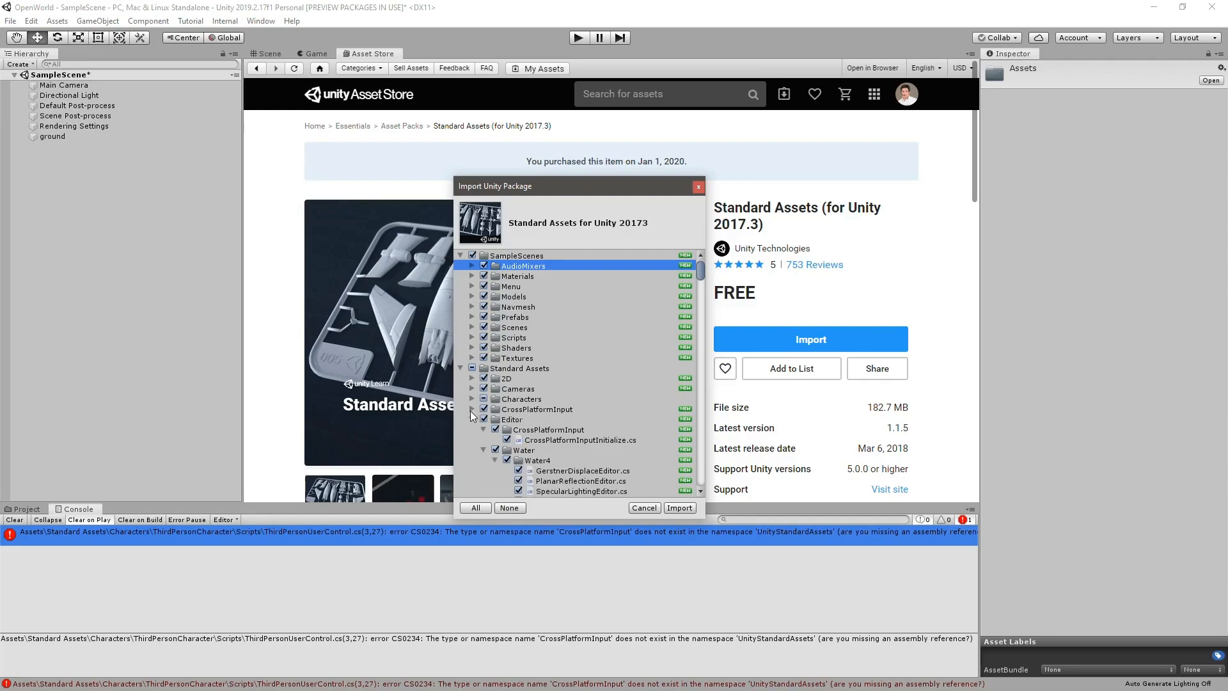
{"action": "left_click", "coordinate": [471, 419]}
{"action": "left_click", "coordinate": [472, 428]}
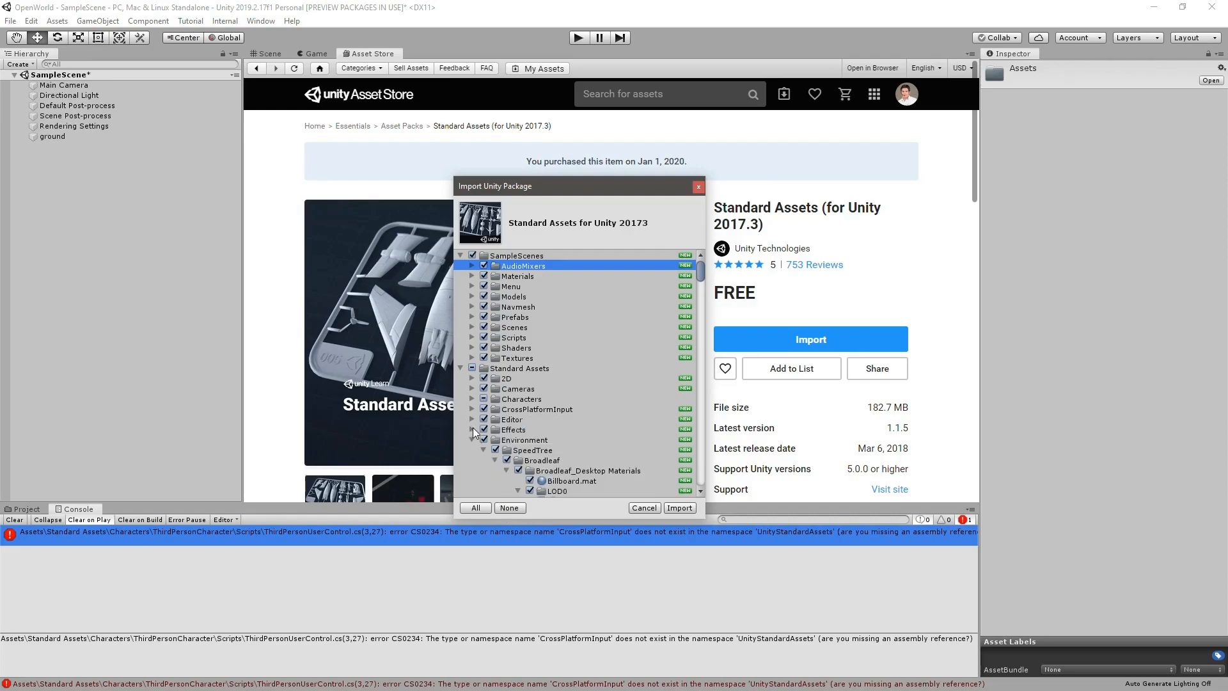
{"action": "left_click", "coordinate": [471, 439]}
{"action": "left_click", "coordinate": [471, 450]}
{"action": "left_click", "coordinate": [472, 459]}
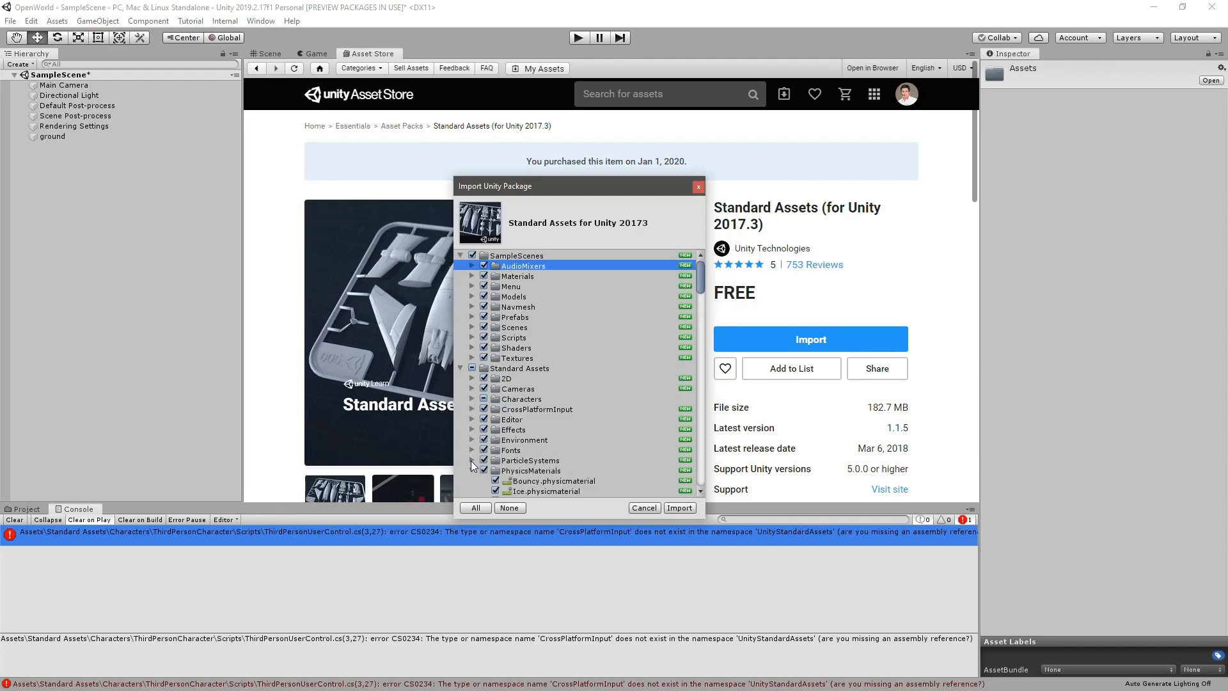
{"action": "left_click", "coordinate": [470, 470]}
{"action": "left_click", "coordinate": [472, 480]}
{"action": "scroll", "coordinate": [473, 478], "scroll_direction": "down", "scroll_amount": 3}
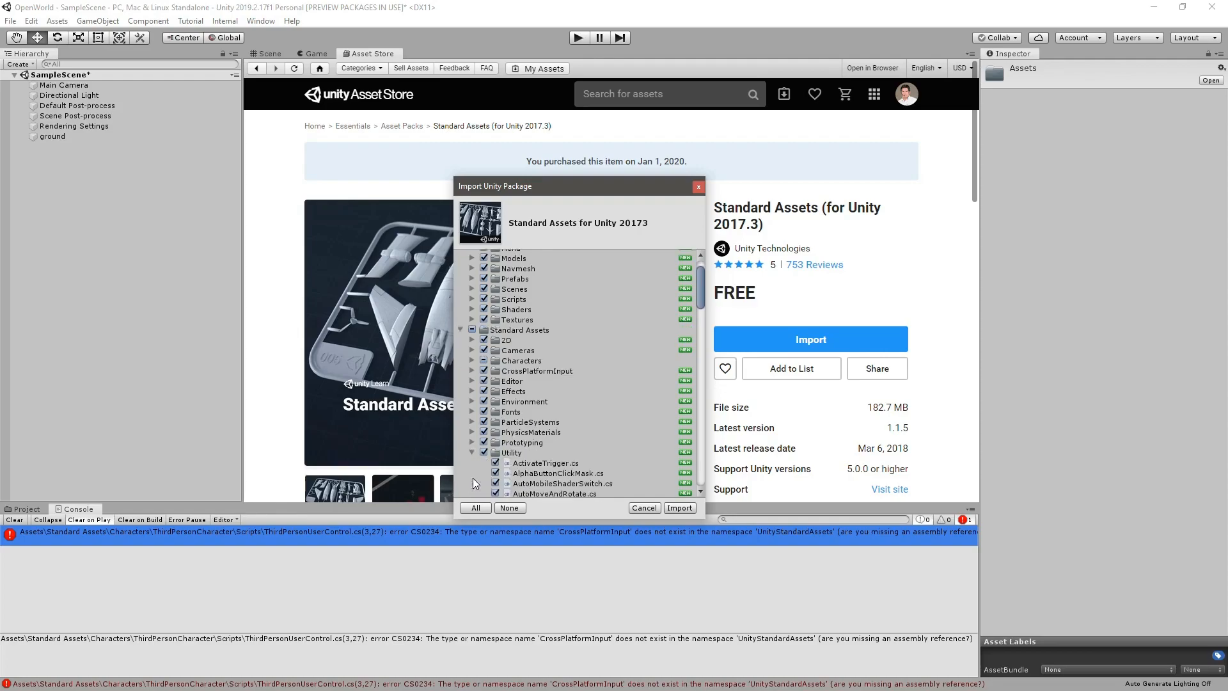
{"action": "left_click", "coordinate": [470, 407]}
{"action": "left_click", "coordinate": [468, 408]}
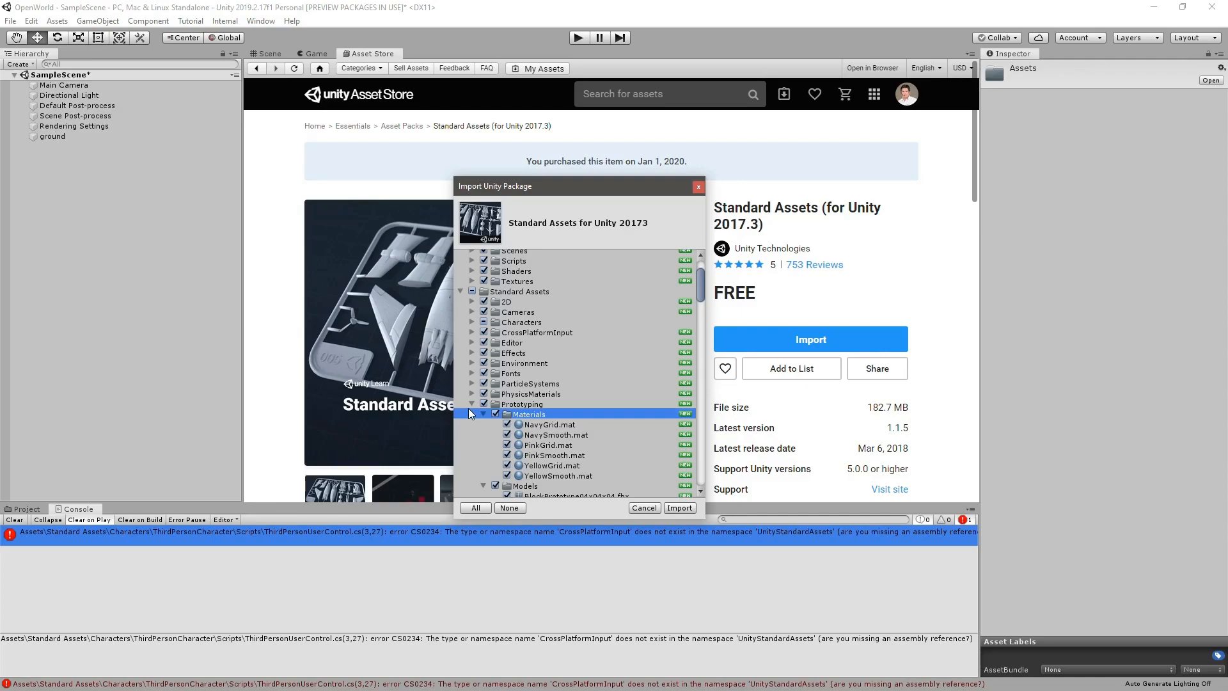
{"action": "left_click", "coordinate": [471, 404]}
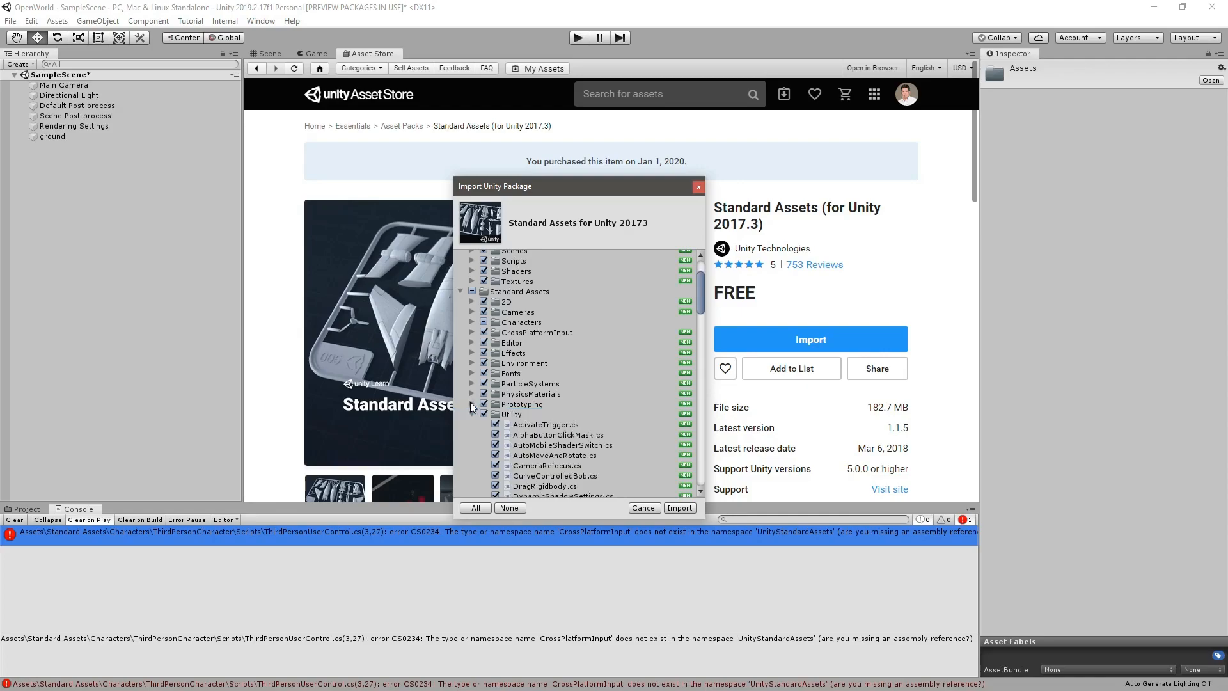
Step: Deselect all package items and import only the CrossPlatformInput folder
{"action": "left_click", "coordinate": [510, 508]}
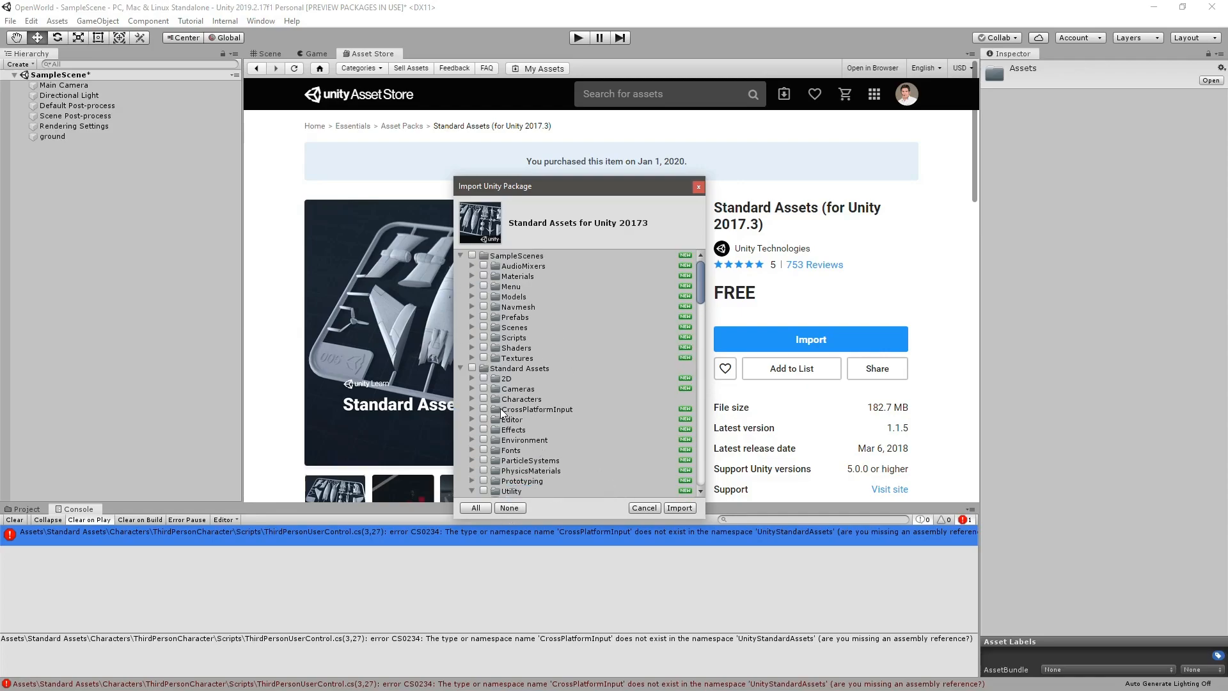
{"action": "left_click", "coordinate": [484, 409]}
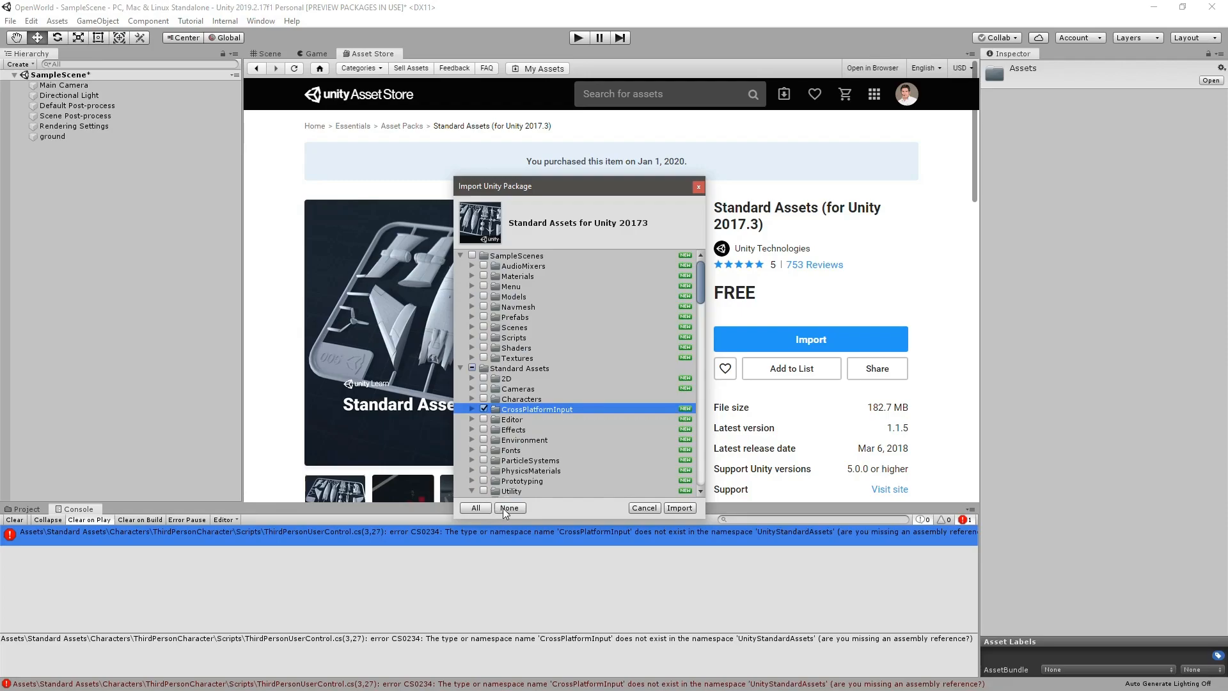
{"action": "left_click", "coordinate": [680, 508]}
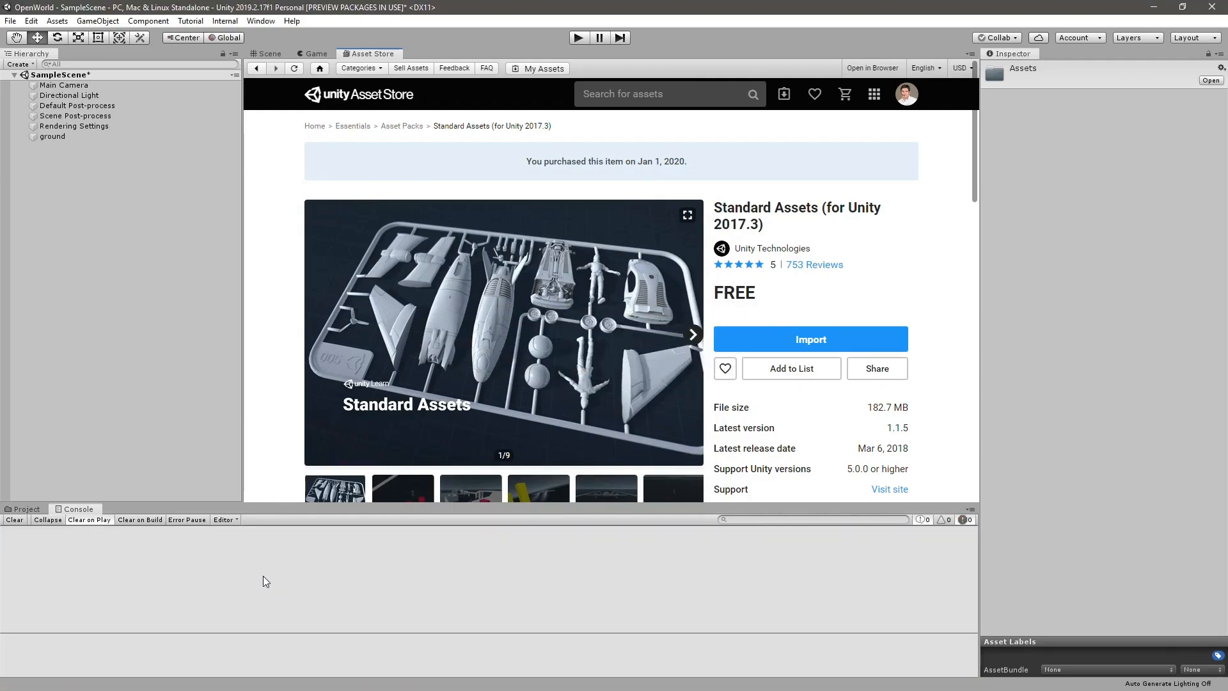
Step: Open the project's Prefabs folder under Standard Assets > Characters > ThirdPersonCharacter
{"action": "left_click", "coordinate": [27, 510]}
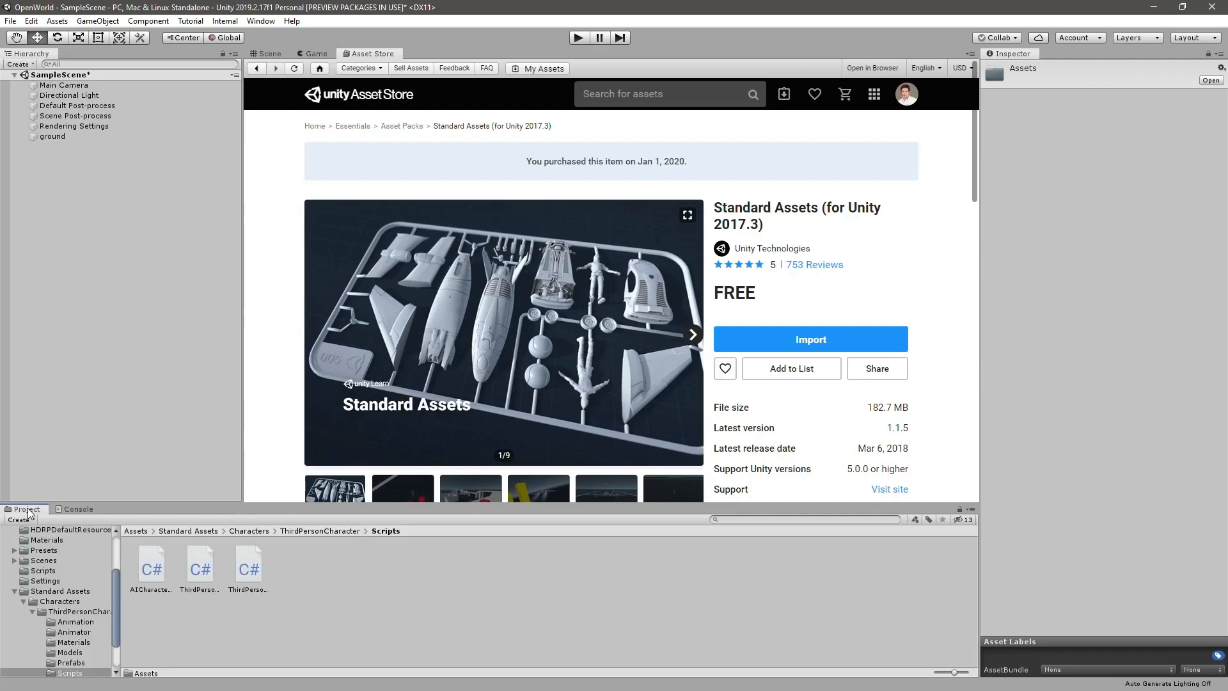
{"action": "left_click", "coordinate": [56, 602]}
{"action": "left_click", "coordinate": [89, 612]}
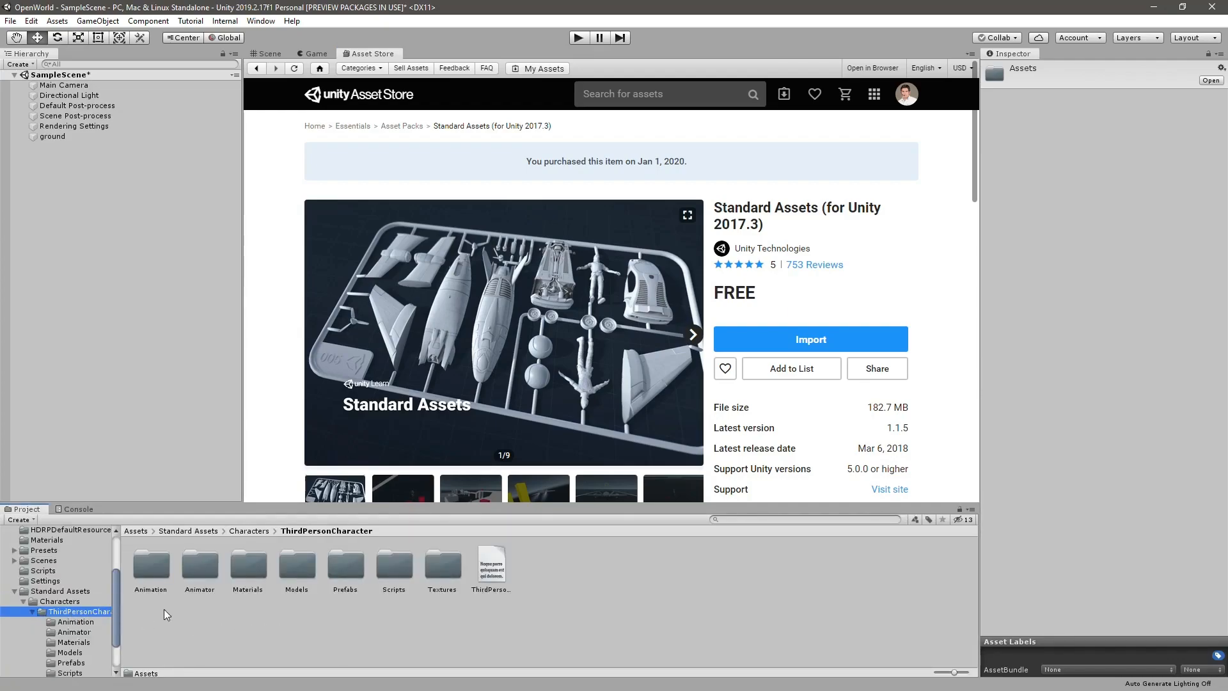
{"action": "left_click", "coordinate": [66, 601]}
{"action": "double_click", "coordinate": [158, 574]}
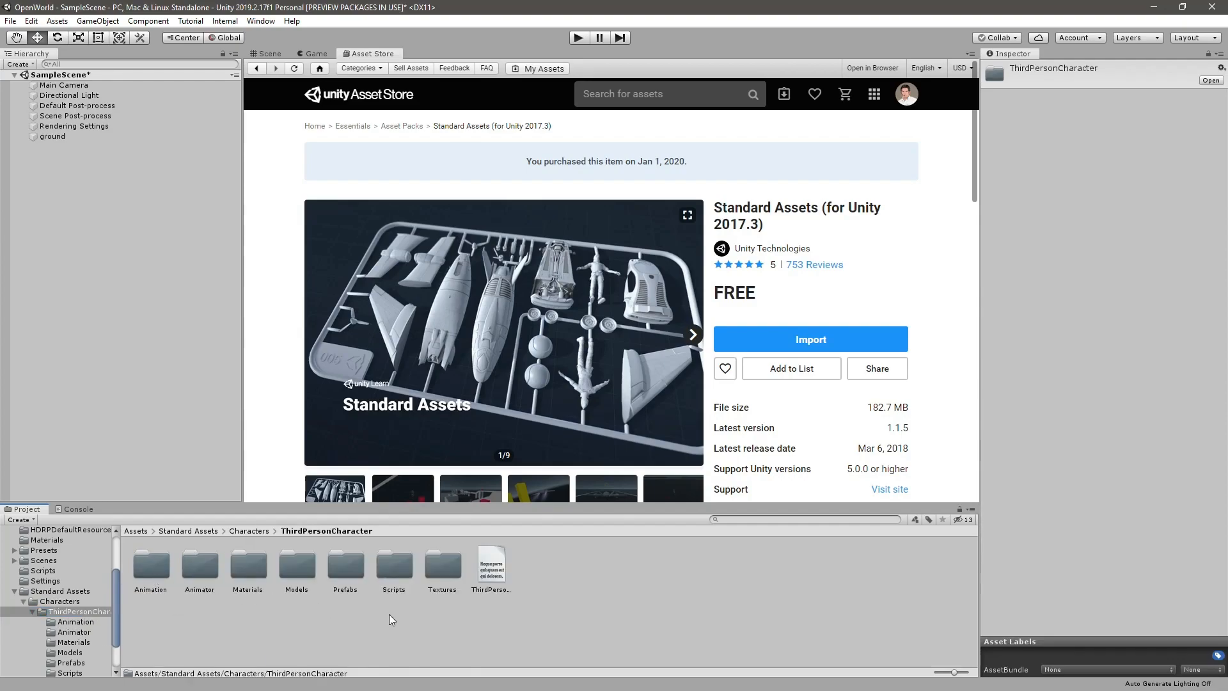
{"action": "double_click", "coordinate": [334, 584]}
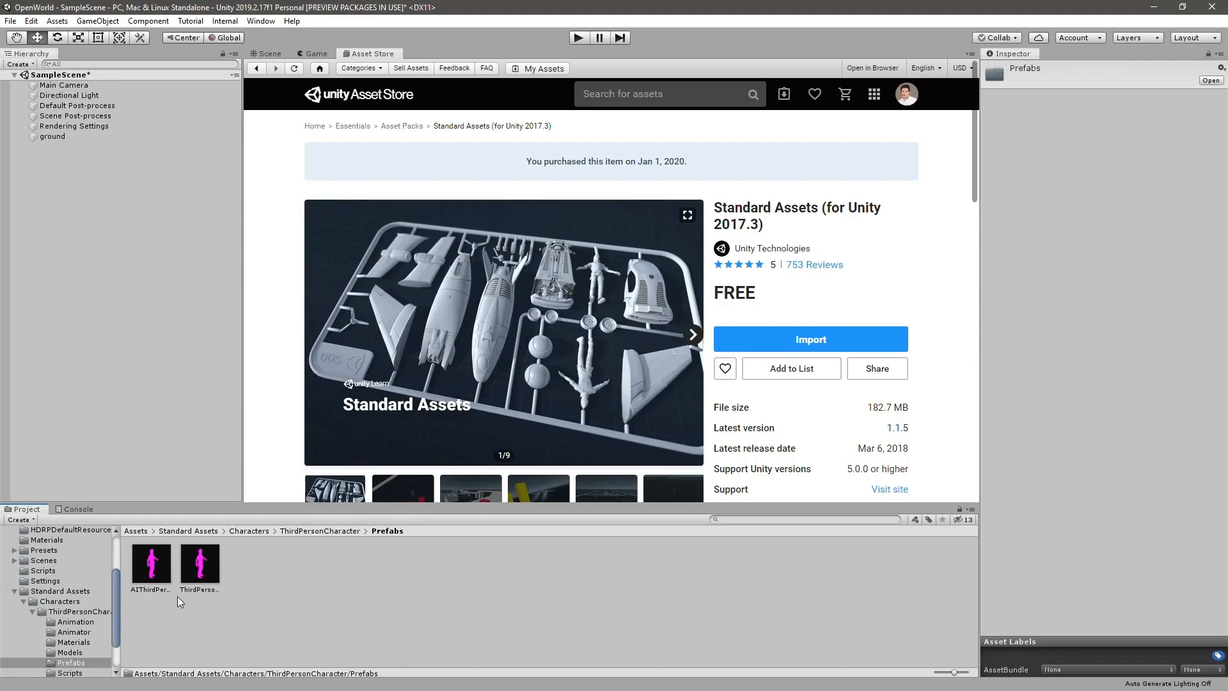
Step: Place the AIThirdPersonController prefab on the green ground in the Scene view
{"action": "left_click", "coordinate": [274, 53]}
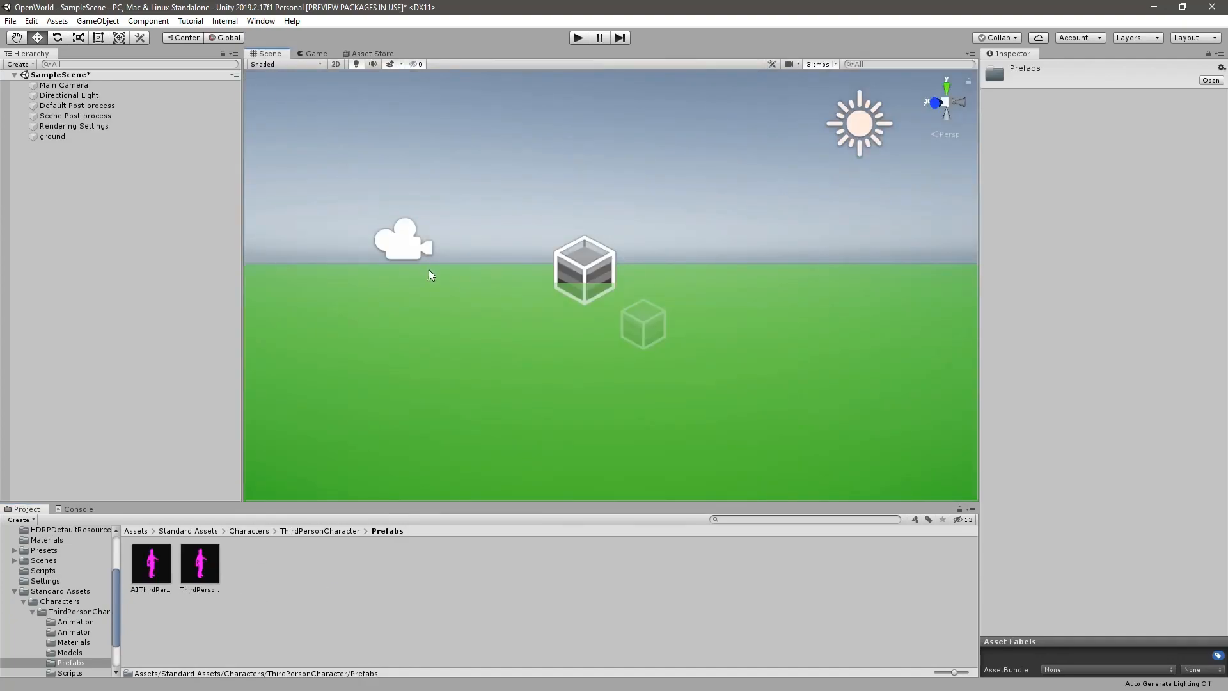
{"action": "left_click", "coordinate": [151, 563]}
{"action": "left_click_drag", "start_coordinate": [157, 572], "coordinate": [524, 398]}
{"action": "key", "text": "s"}
{"action": "right_click_drag", "start_coordinate": [570, 416], "coordinate": [427, 419]}
{"action": "key", "text": "w"}
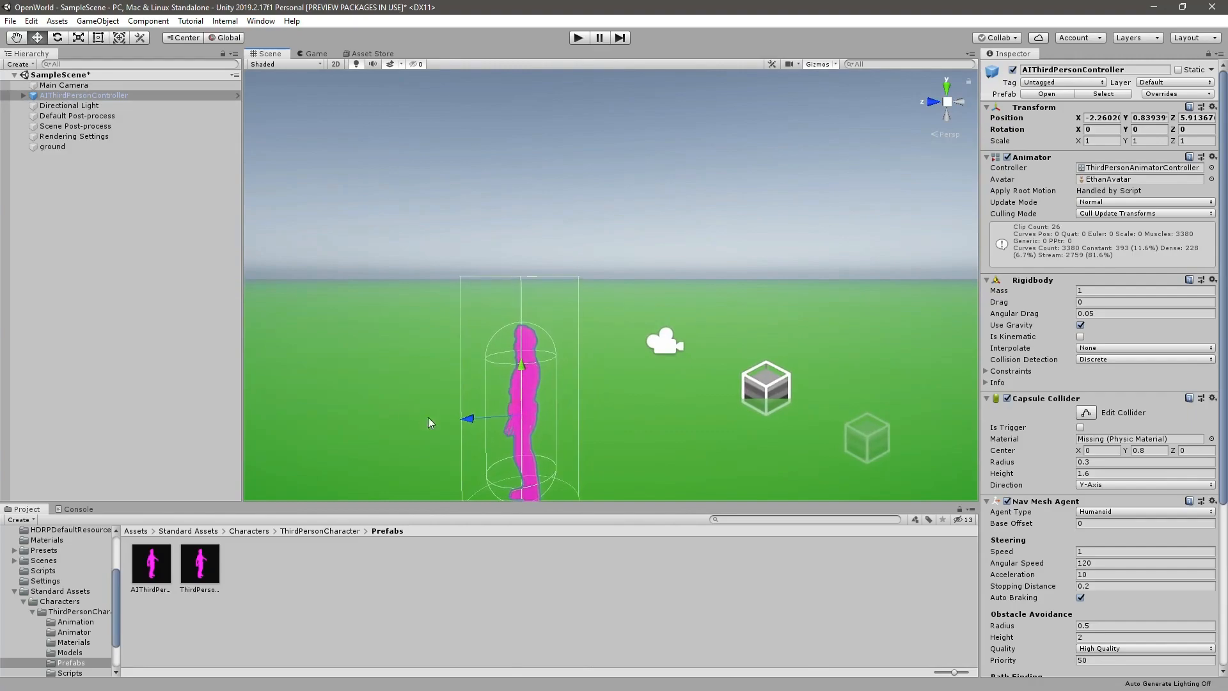
Step: Select the character's EthanBody mesh, expand its EthanGrey material settings and frame the character in the view
{"action": "left_click", "coordinate": [533, 385]}
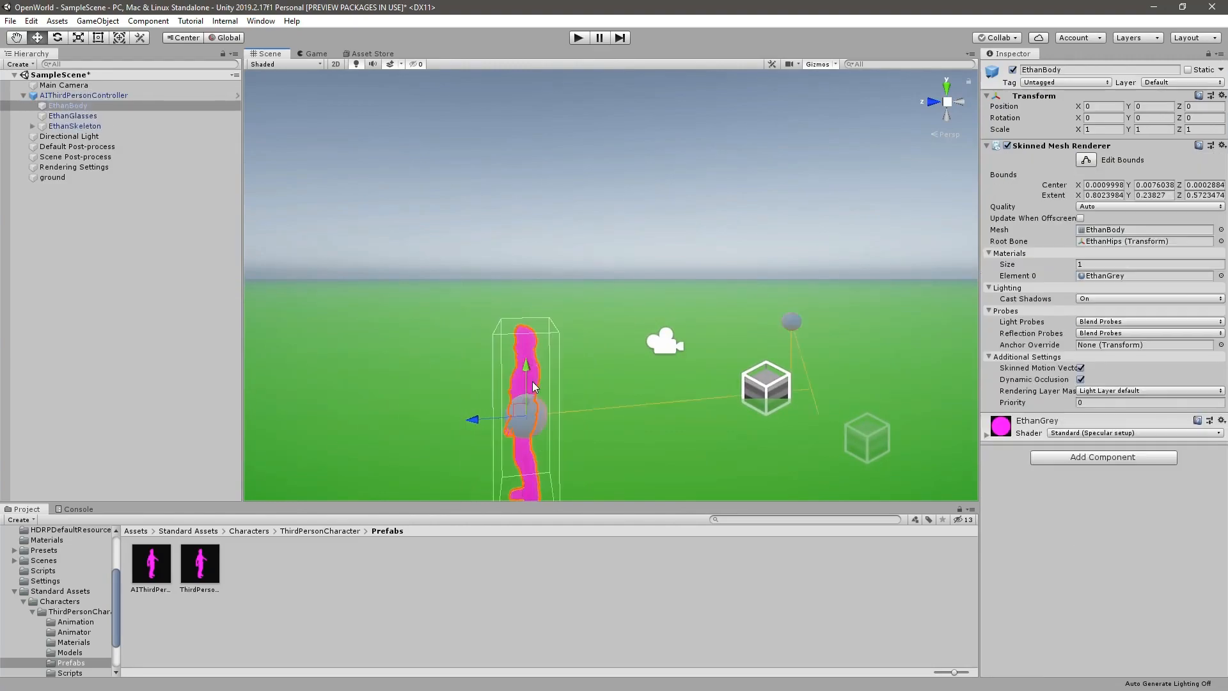
{"action": "left_click", "coordinate": [1029, 427]}
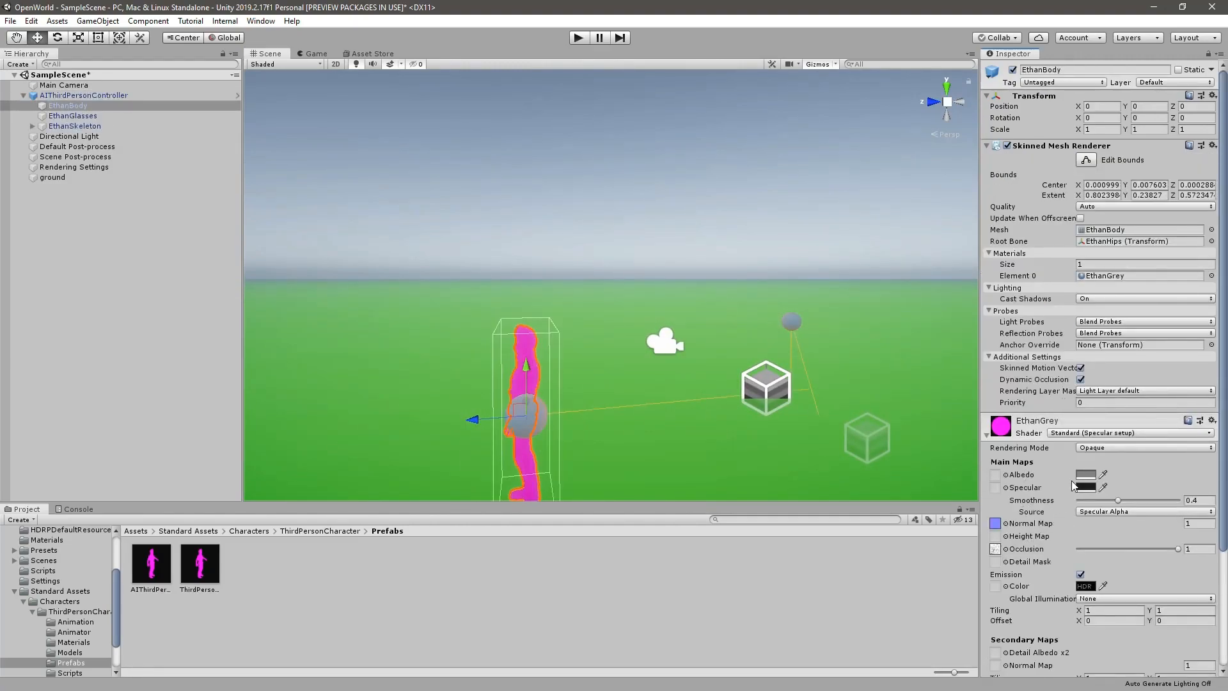
{"action": "key", "text": "f"}
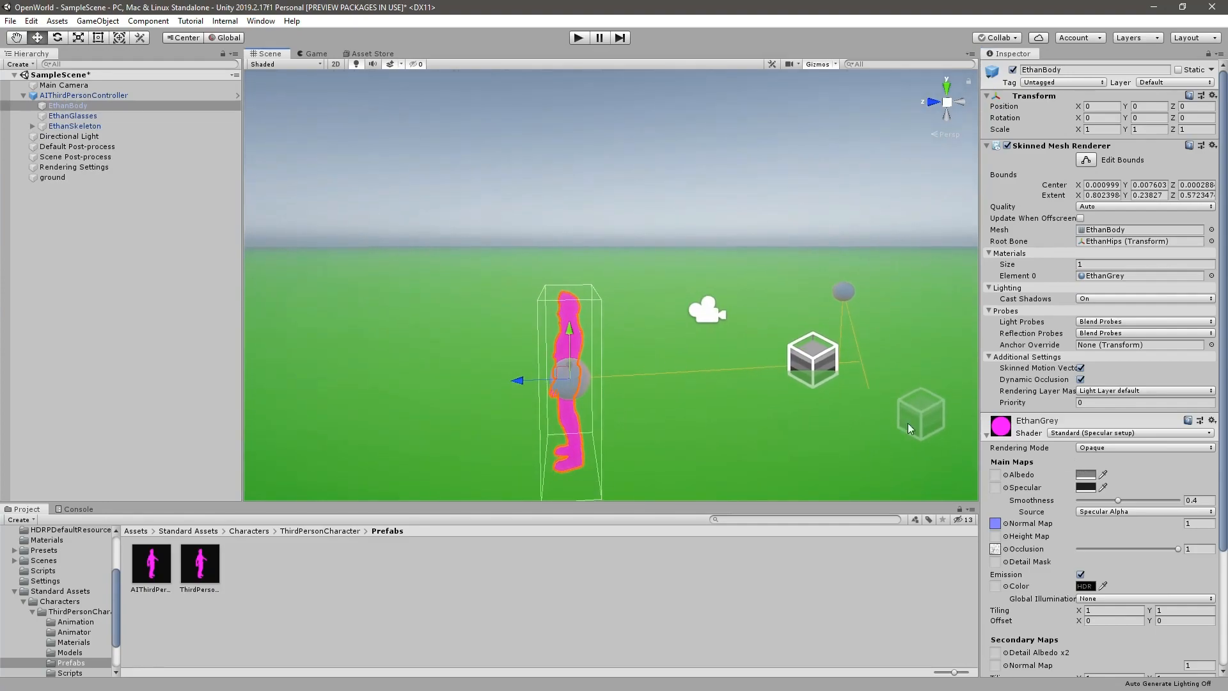
Step: Run the scene twice to check whether the AI character is visible in the Game view
{"action": "left_click", "coordinate": [578, 38]}
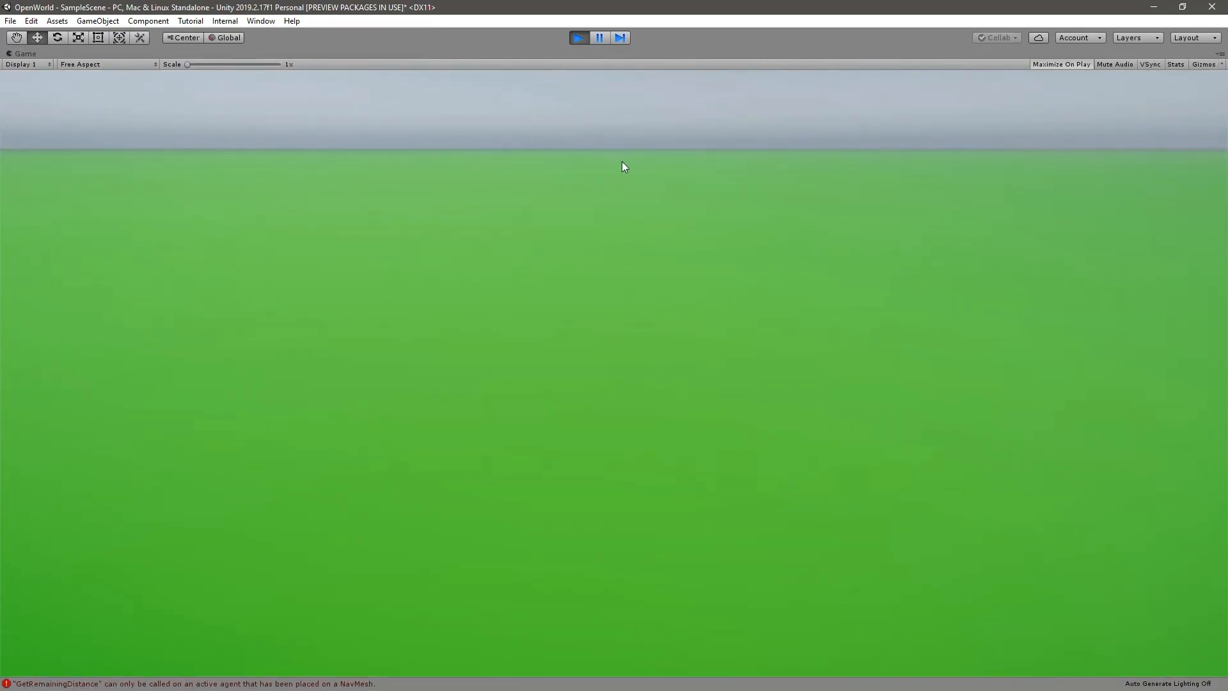
{"action": "left_click", "coordinate": [574, 40]}
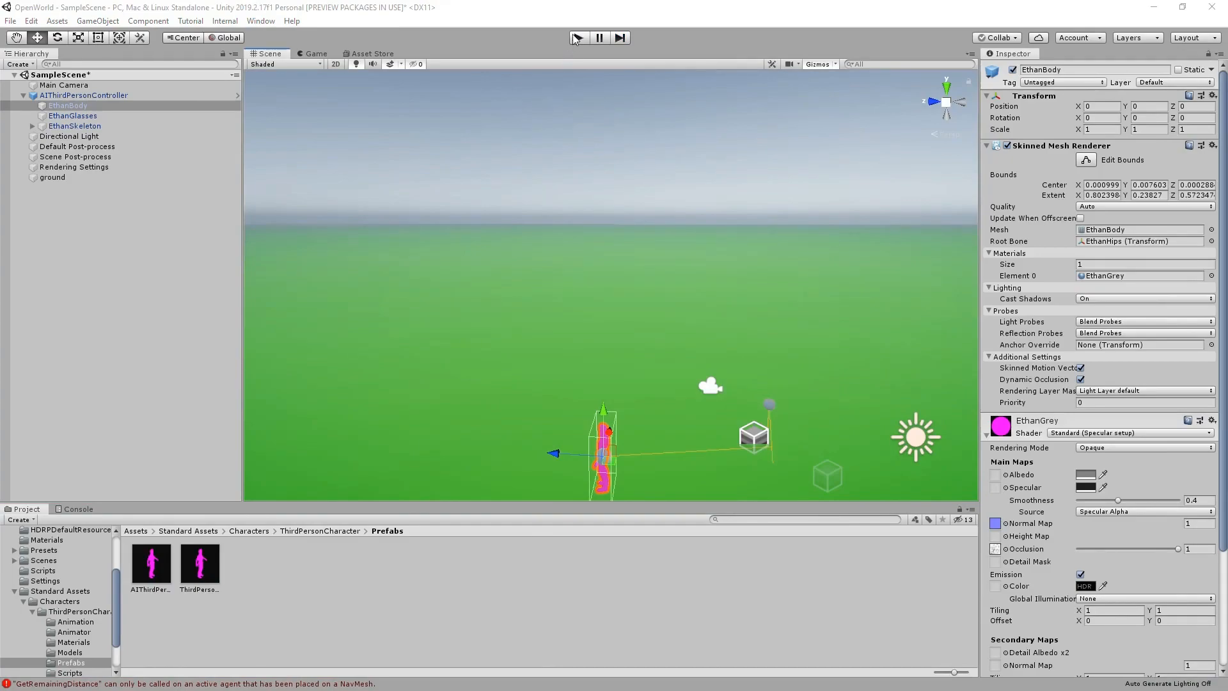
{"action": "left_click", "coordinate": [576, 38]}
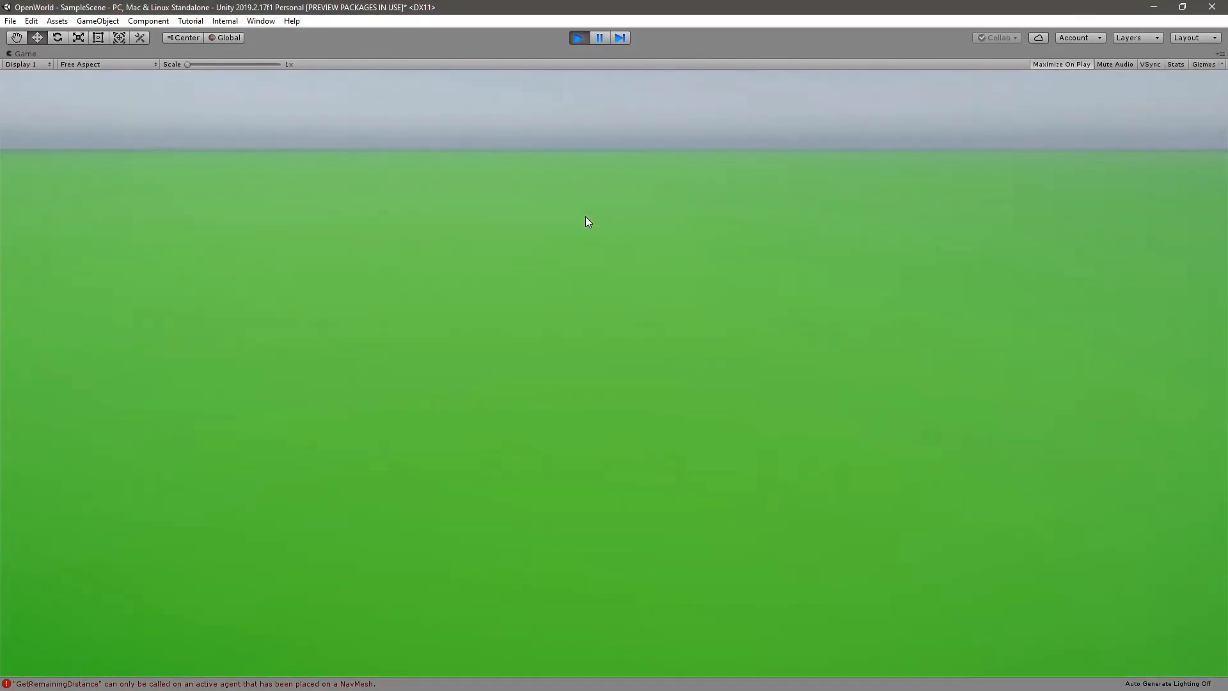
{"action": "left_click", "coordinate": [578, 38]}
Step: Move the AIThirdPersonController across the ground into the main camera's field of view
{"action": "left_click_drag", "start_coordinate": [571, 280], "coordinate": [784, 496], "text": "alt"}
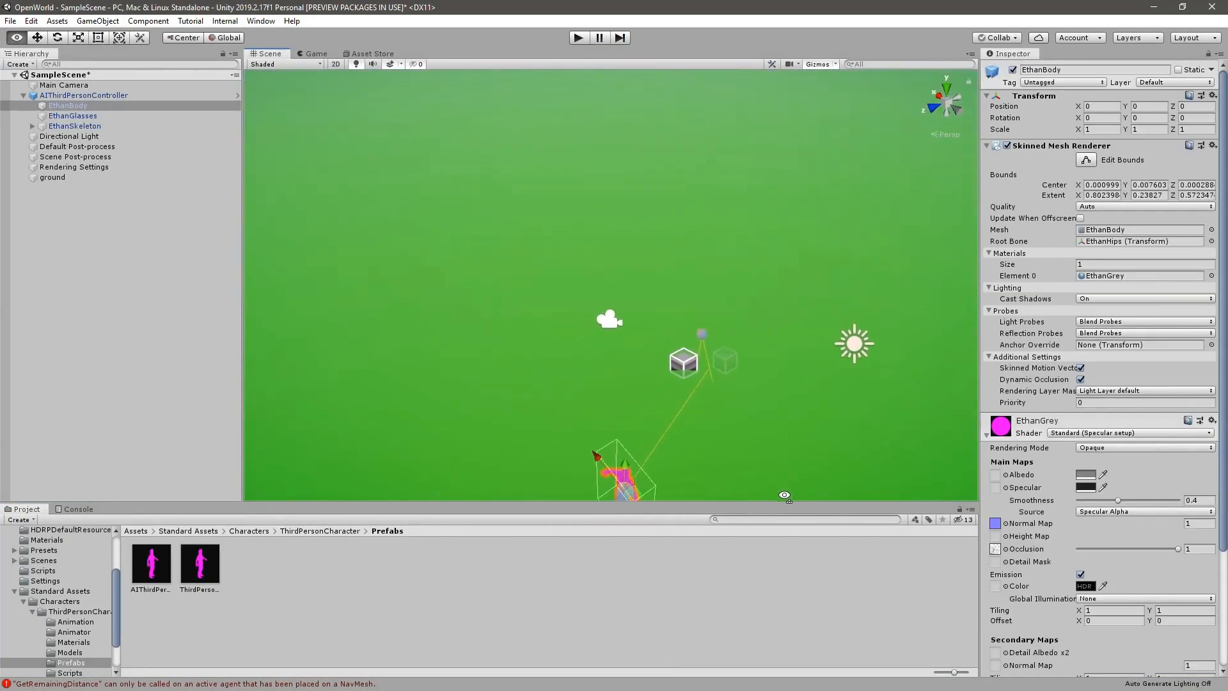
{"action": "right_click_drag", "start_coordinate": [784, 495], "coordinate": [775, 418]}
{"action": "left_click", "coordinate": [704, 315]}
{"action": "mouse_move", "coordinate": [714, 363]}
{"action": "right_mouse_down"}
{"action": "mouse_move", "coordinate": [789, 393]}
{"action": "mouse_move", "coordinate": [704, 376]}
{"action": "right_mouse_up"}
{"action": "left_click", "coordinate": [693, 376]}
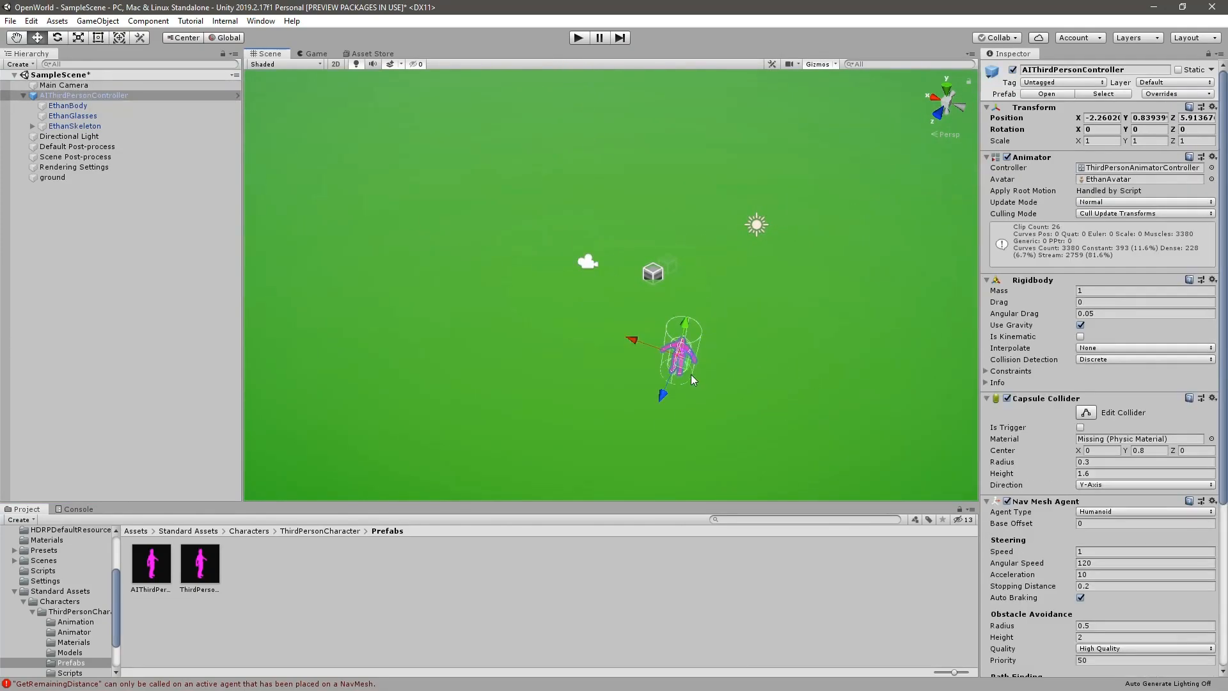
{"action": "left_click_drag", "start_coordinate": [681, 359], "coordinate": [675, 199]}
Step: Check the Main Camera's preview of the character and test the scene in play mode
{"action": "left_click", "coordinate": [582, 266]}
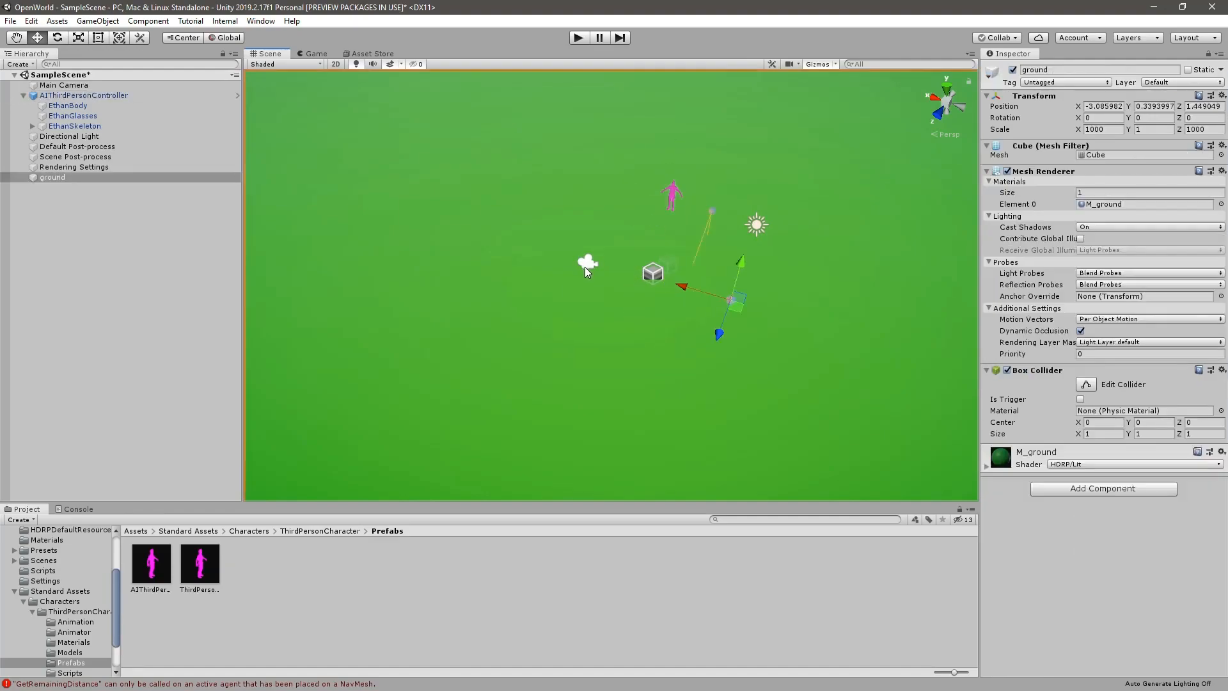
{"action": "left_click", "coordinate": [593, 264]}
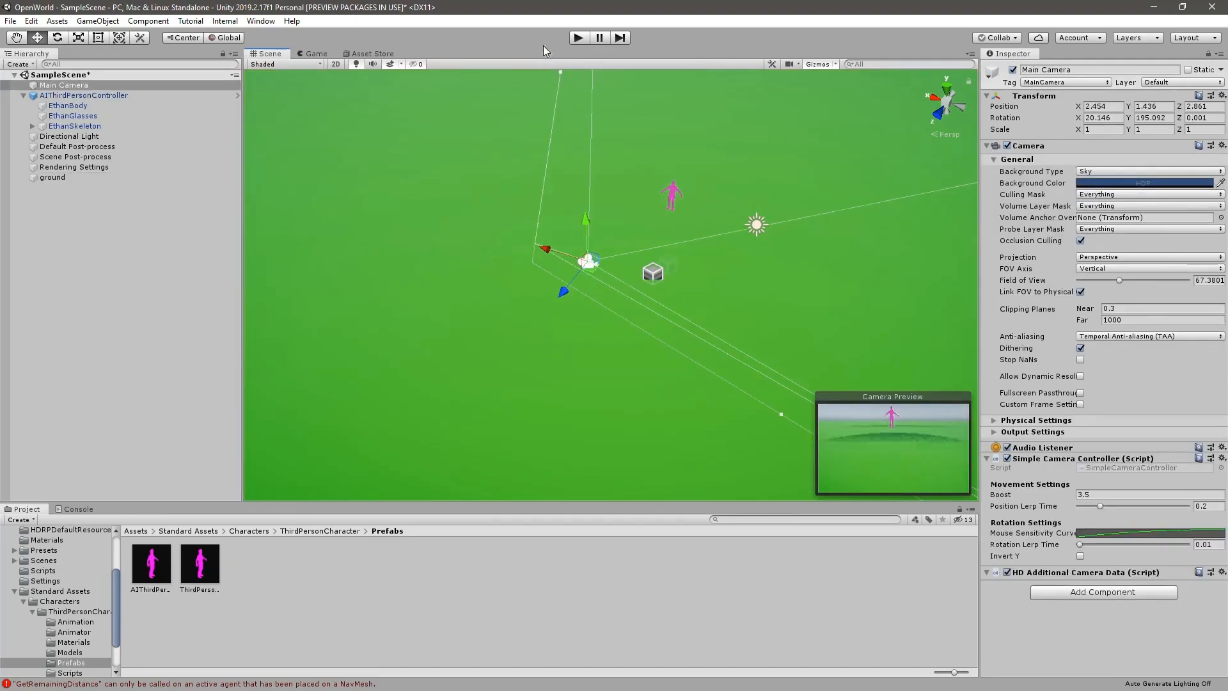
{"action": "left_click", "coordinate": [578, 38]}
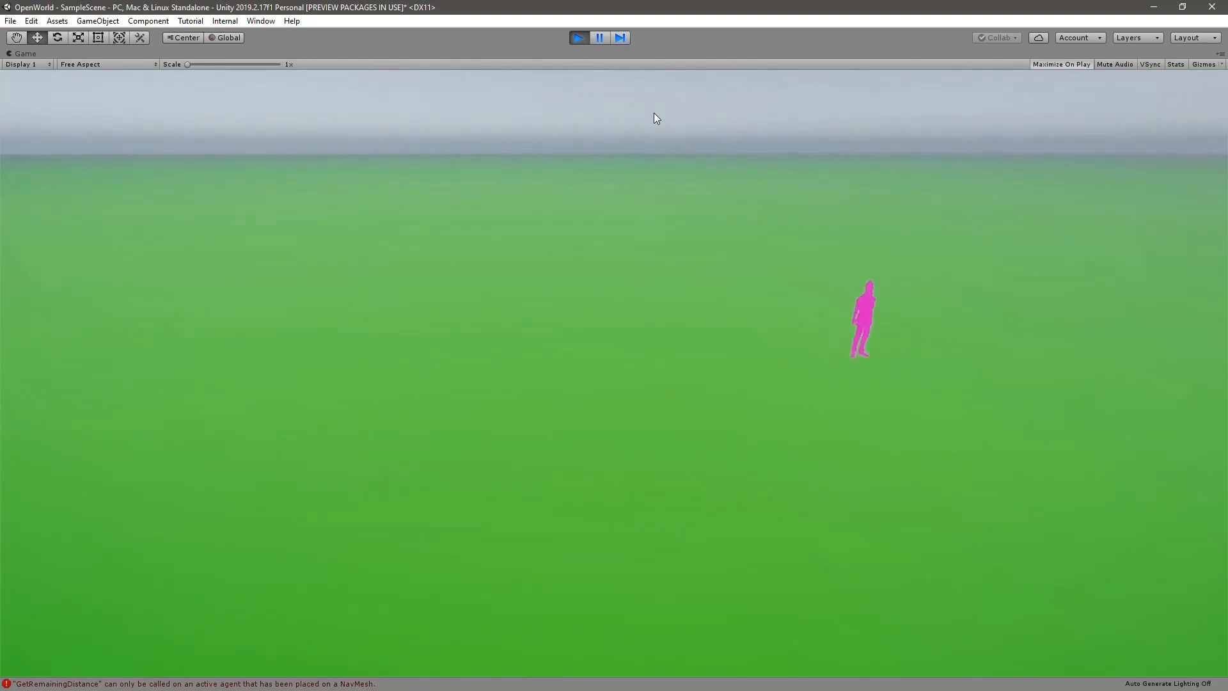
{"action": "left_click", "coordinate": [578, 38]}
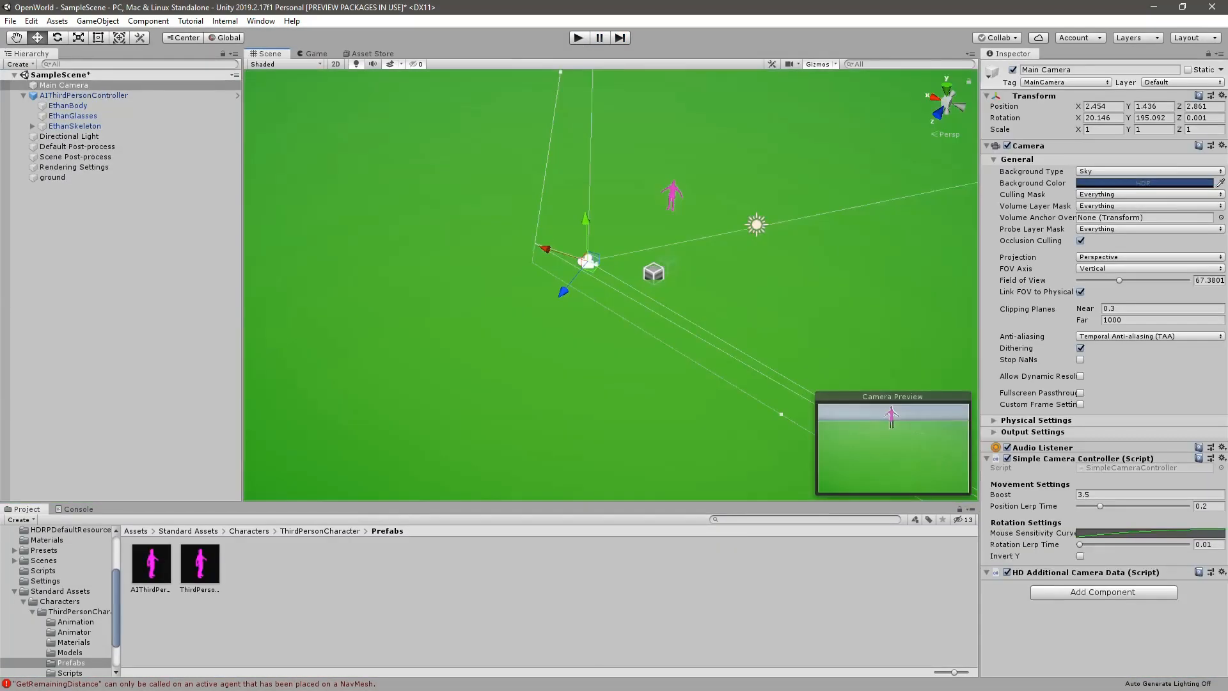
Step: Replace the AIThirdPersonController with the ThirdPersonController prefab, placed on the ground in front of the Main Camera
{"action": "double_click", "coordinate": [84, 96]}
{"action": "left_click", "coordinate": [90, 86]}
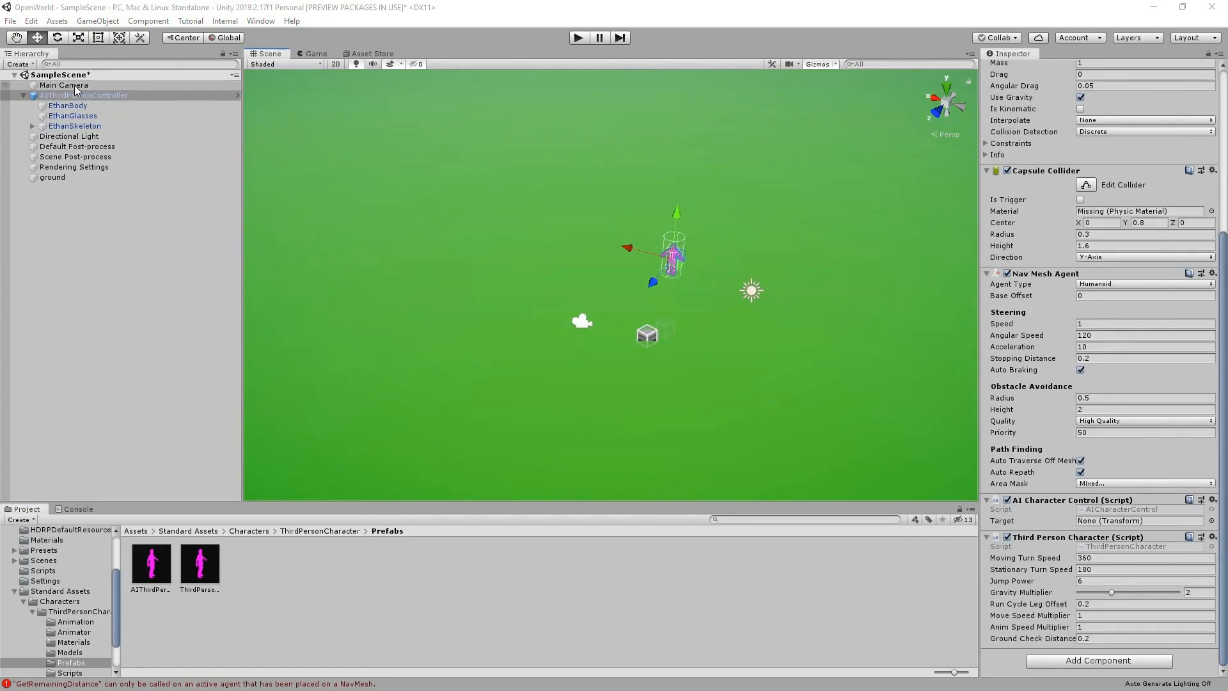
{"action": "left_click", "coordinate": [66, 96]}
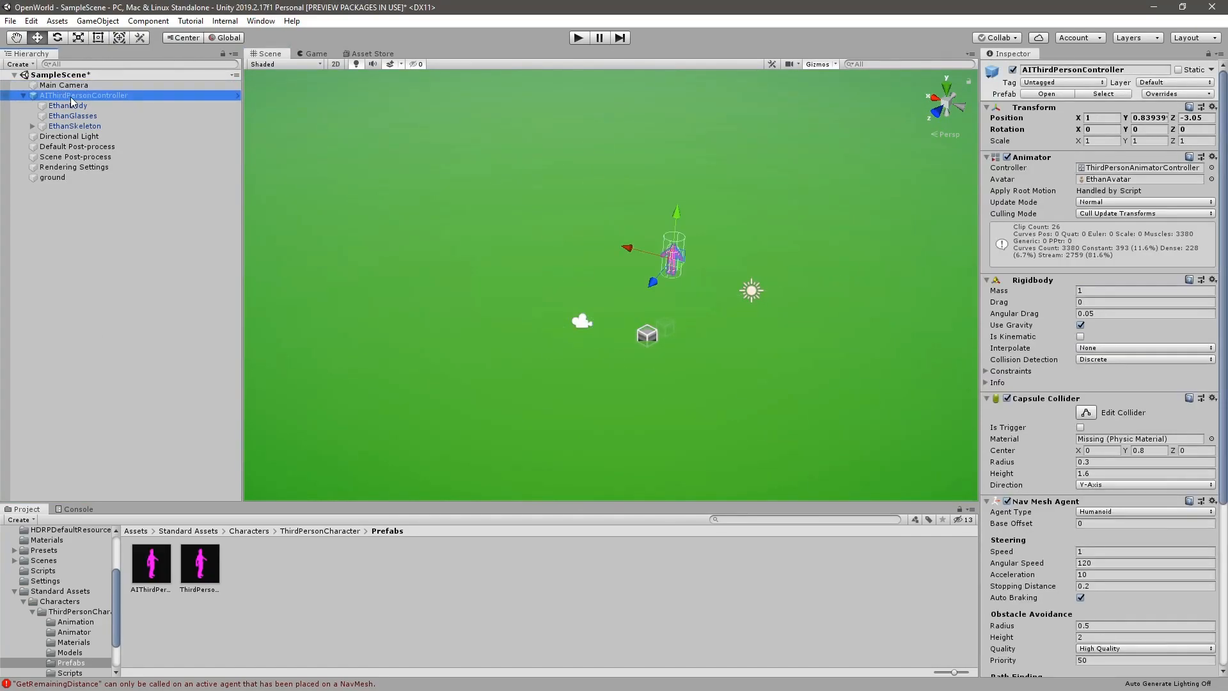
{"action": "key", "text": "Delete"}
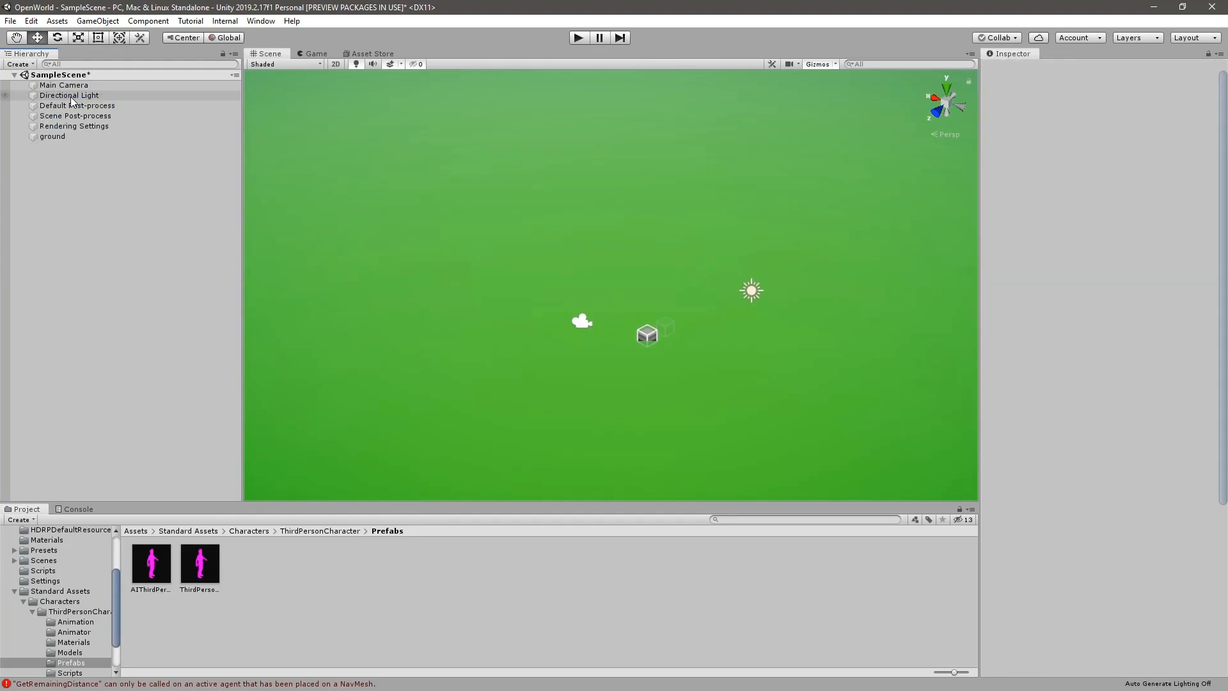
{"action": "left_click", "coordinate": [199, 571]}
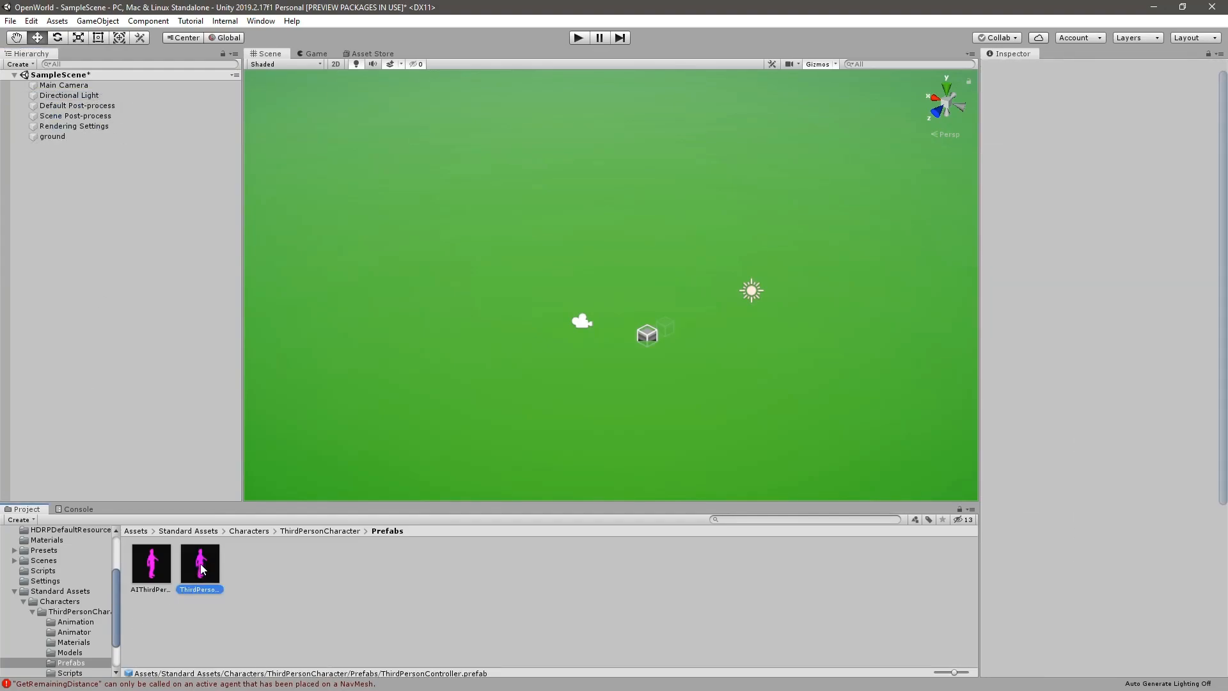
{"action": "left_click_drag", "start_coordinate": [201, 568], "coordinate": [678, 282]}
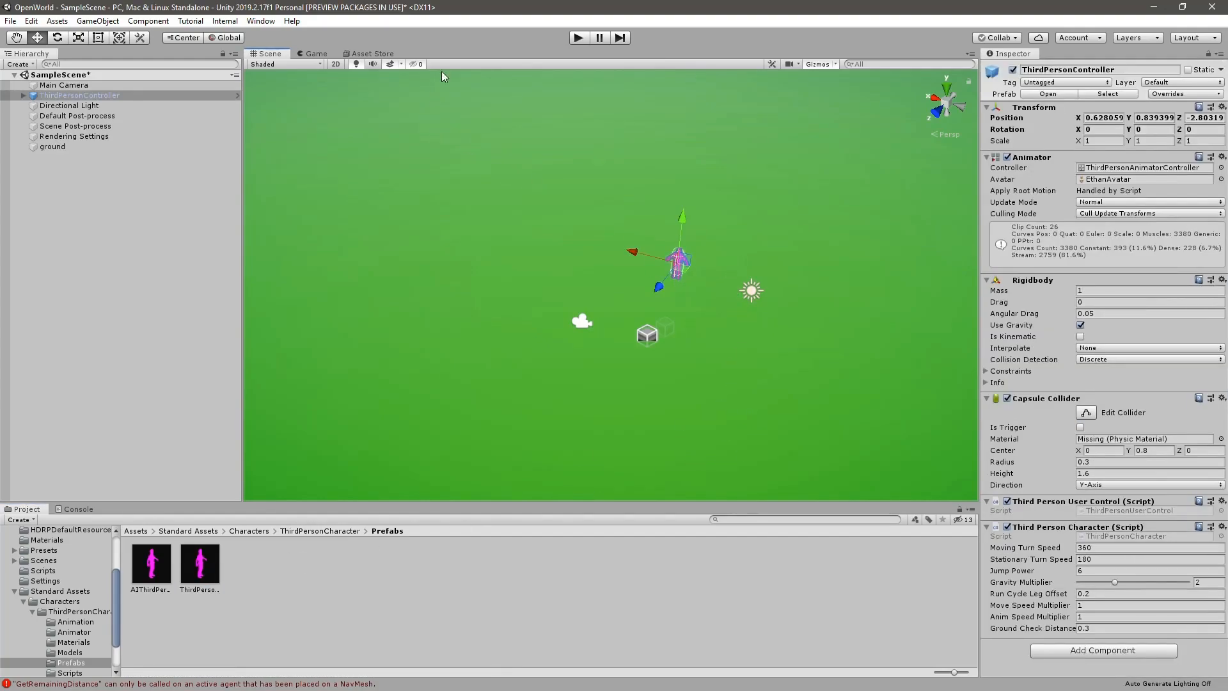
Step: Run the scene and test moving the ThirdPersonController character with the keyboard
{"action": "left_click", "coordinate": [572, 39]}
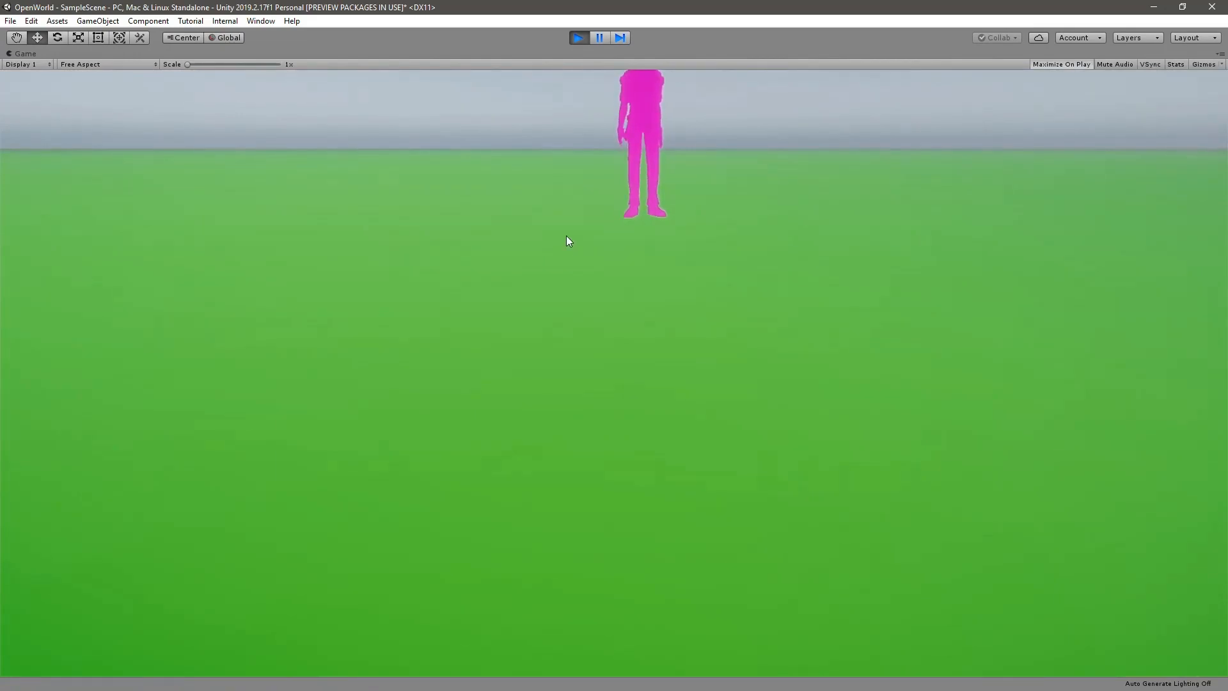
{"action": "key", "text": "a"}
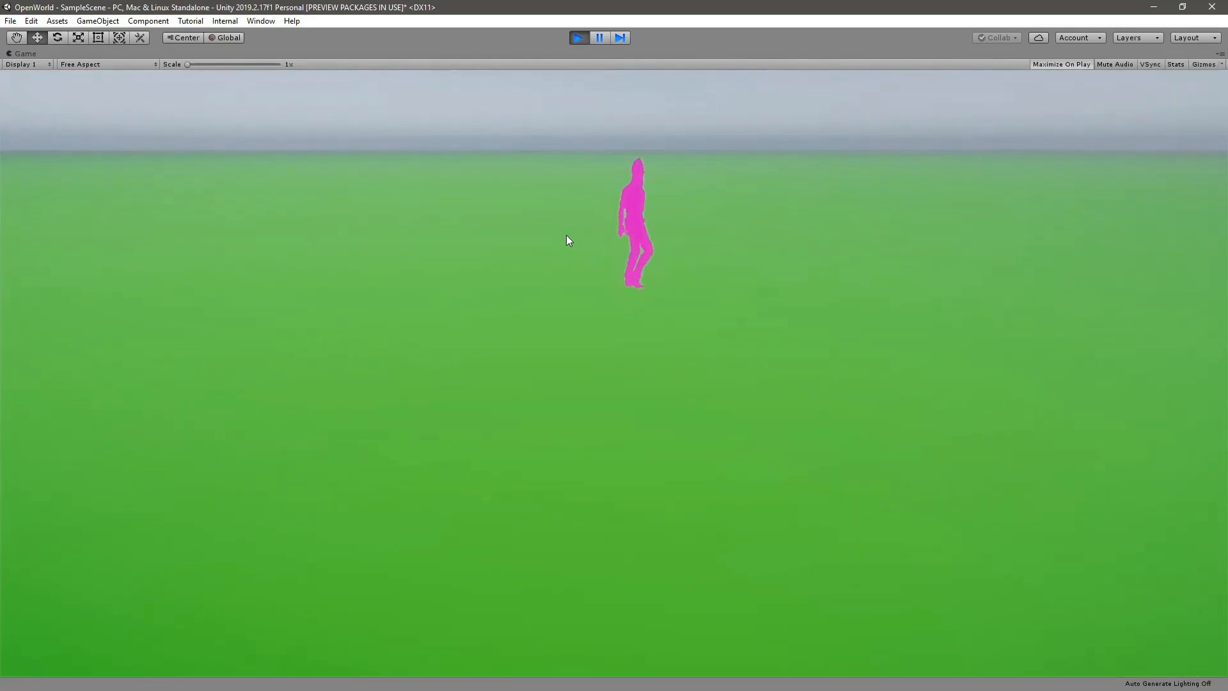
{"action": "left_click", "coordinate": [578, 37]}
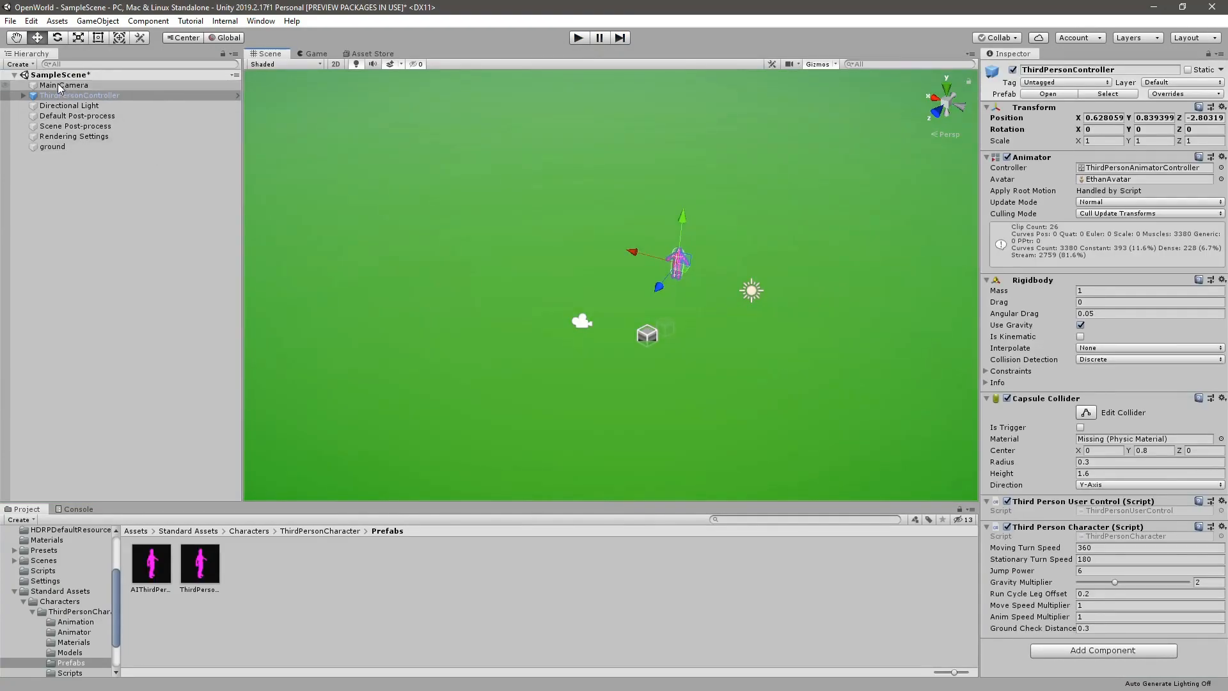
Step: Disable the Simple Camera Controller script on the Main Camera and test the character's movement in play mode
{"action": "left_click", "coordinate": [61, 85]}
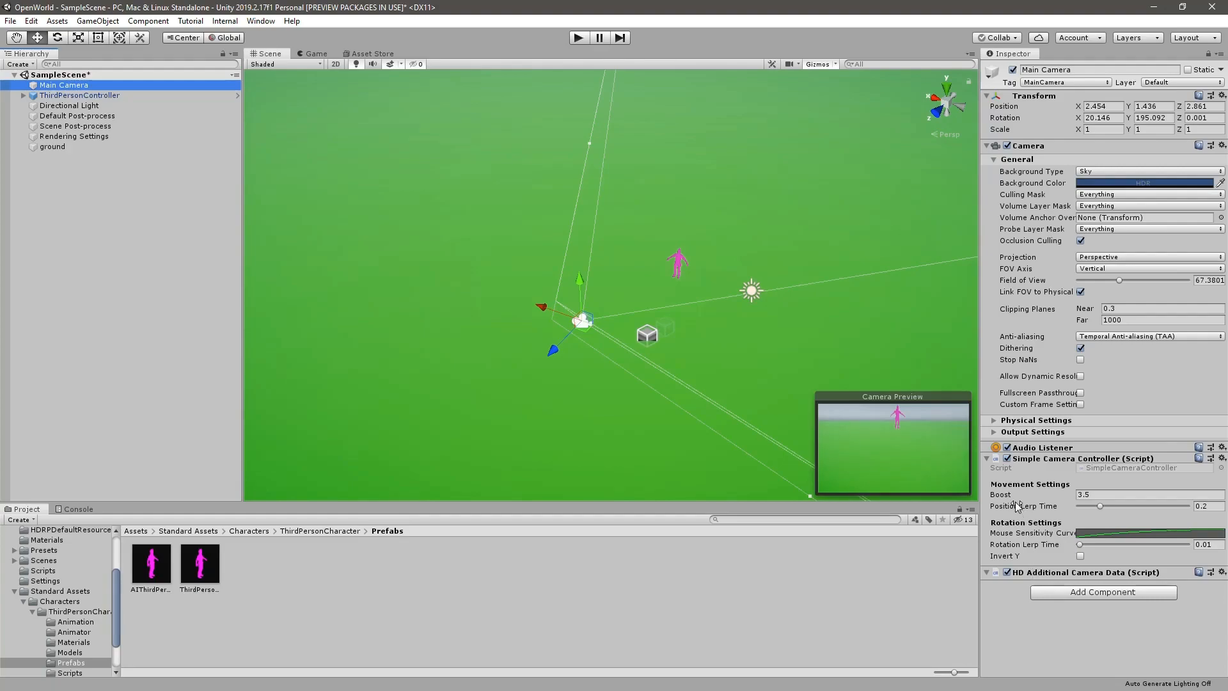
{"action": "left_click", "coordinate": [1008, 459]}
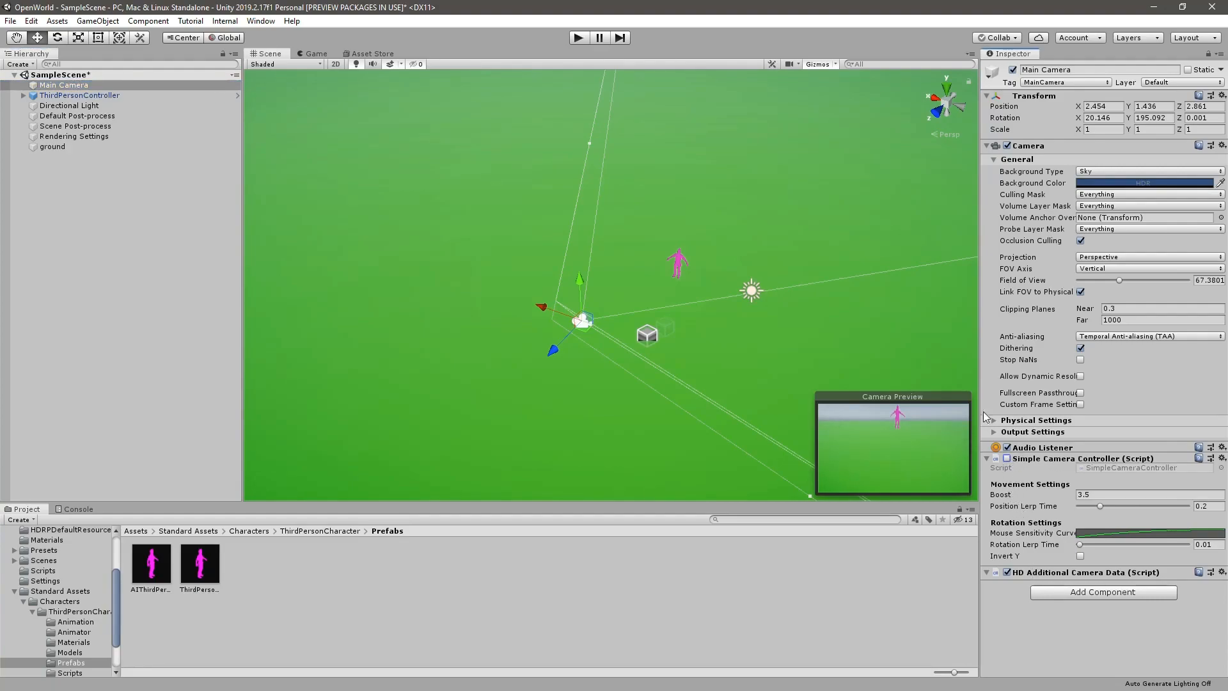
{"action": "left_click", "coordinate": [574, 38]}
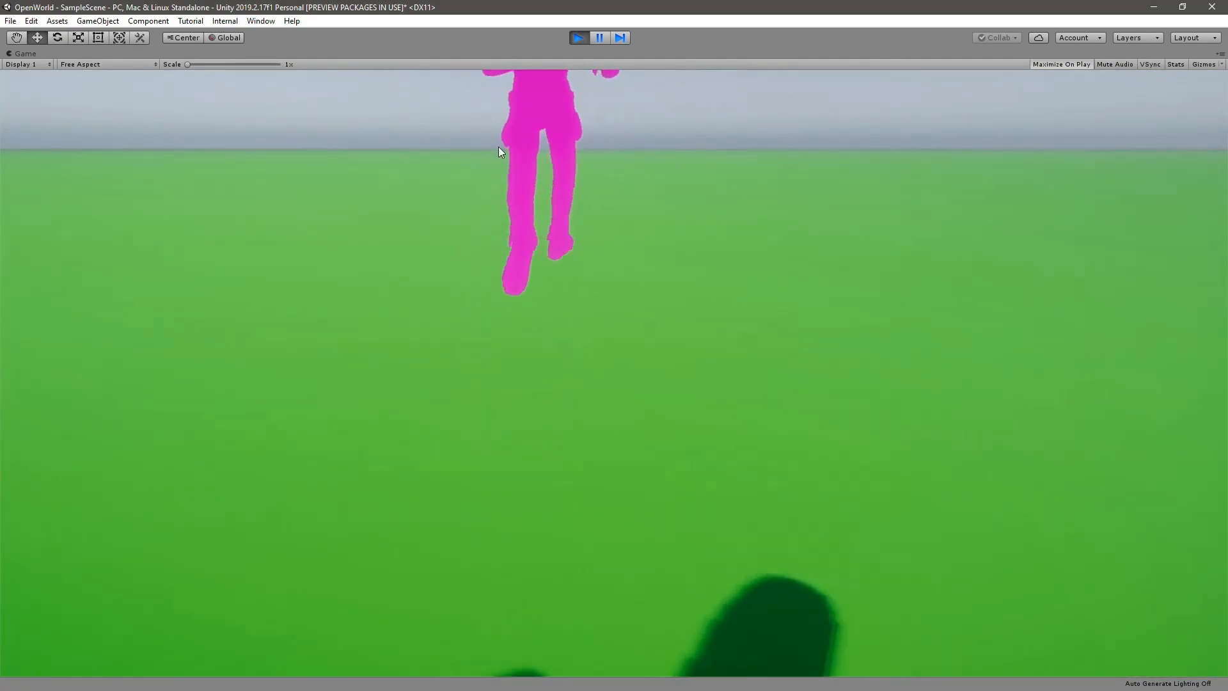
{"action": "left_click", "coordinate": [578, 37]}
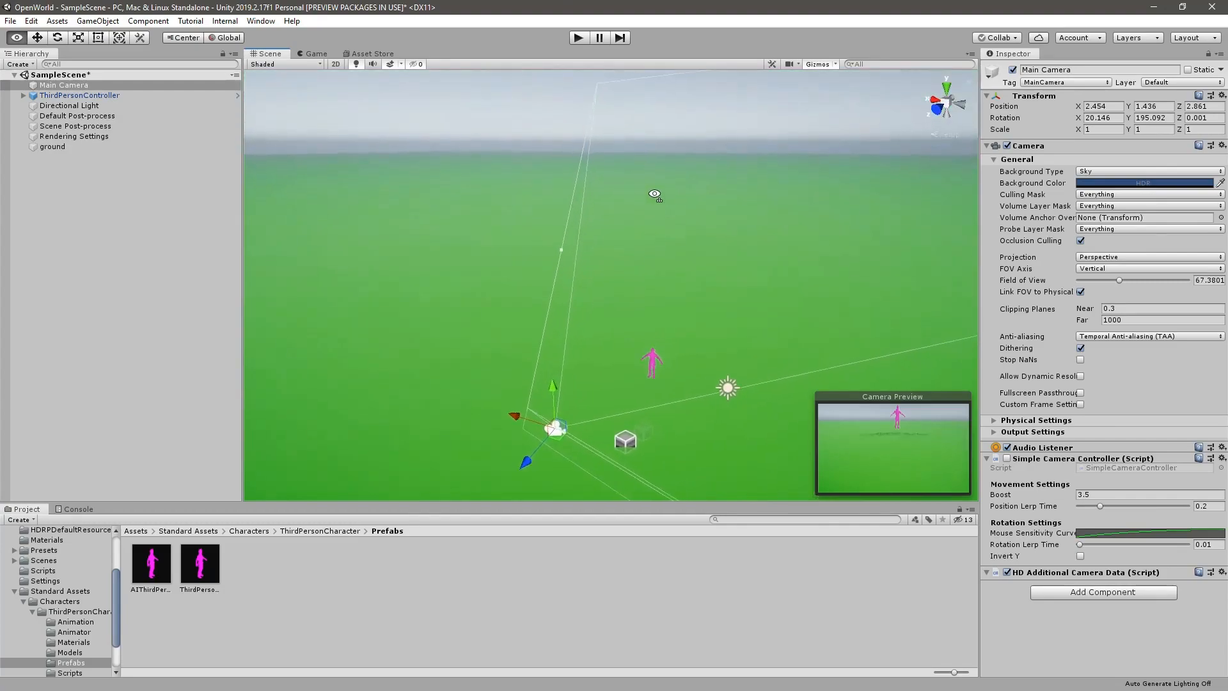
Step: Inspect the post-process volumes, try deleting Scene Post-process to see its effect, and undo the deletion
{"action": "left_click_drag", "start_coordinate": [654, 194], "coordinate": [678, 217], "text": "alt"}
{"action": "left_click", "coordinate": [67, 95]}
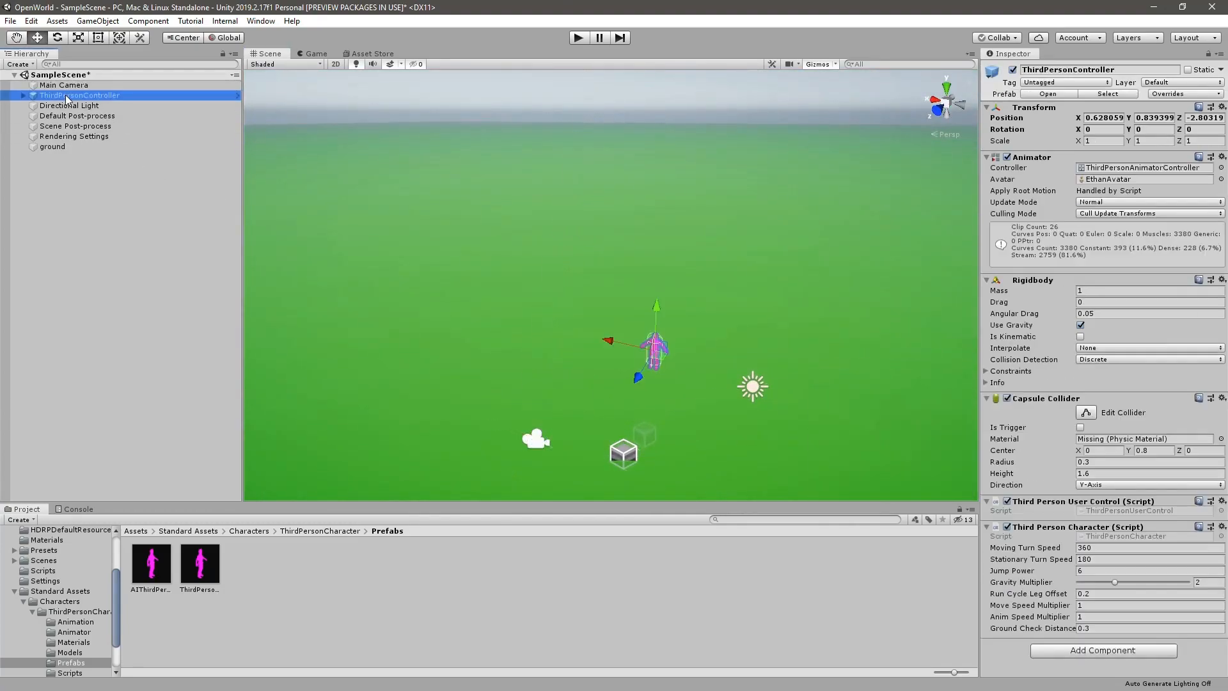
{"action": "left_click", "coordinate": [620, 455]}
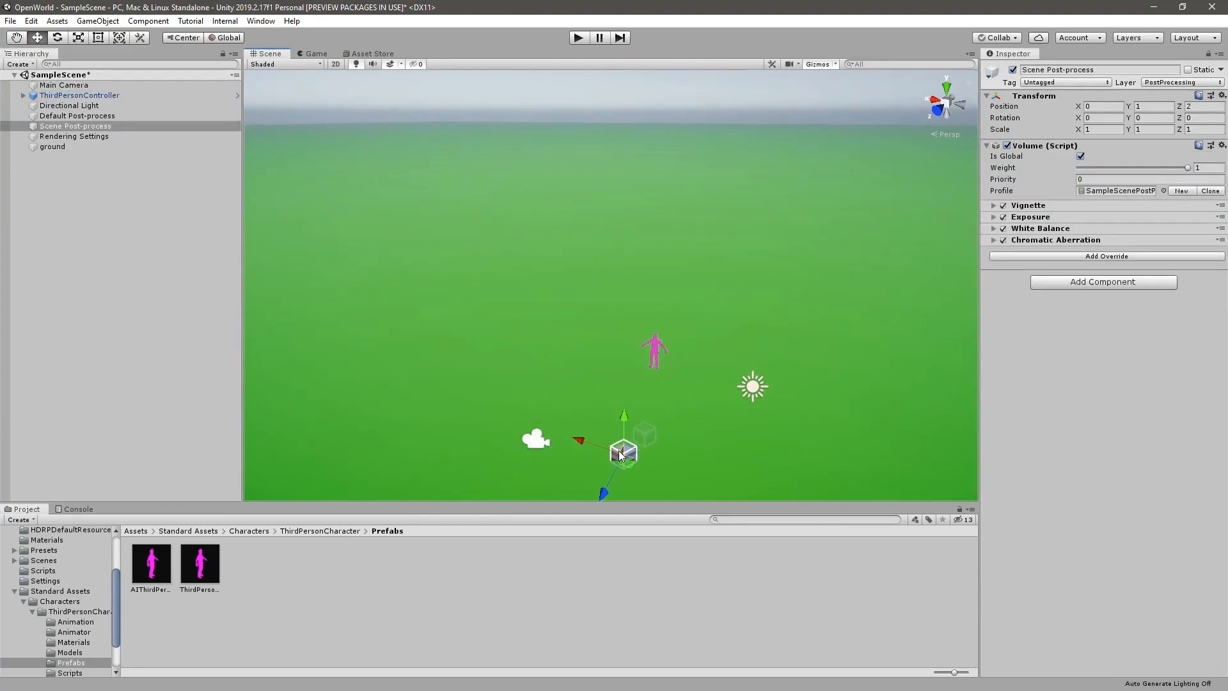
{"action": "left_click", "coordinate": [102, 115]}
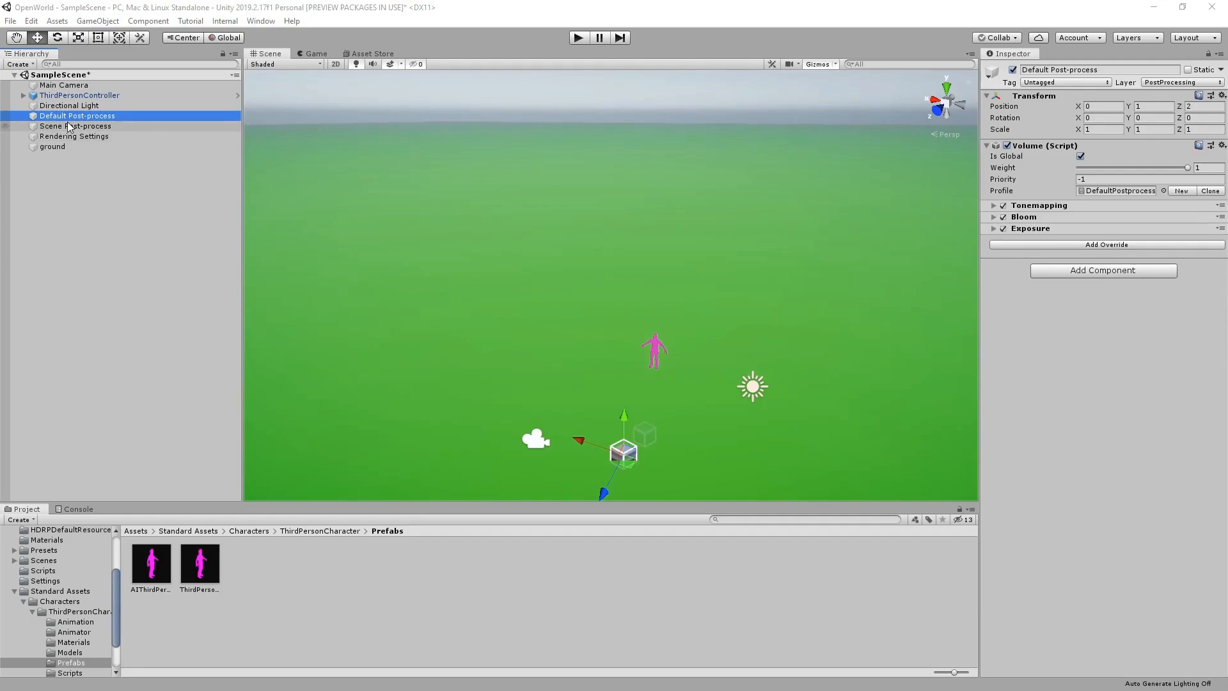
{"action": "left_click", "coordinate": [99, 126]}
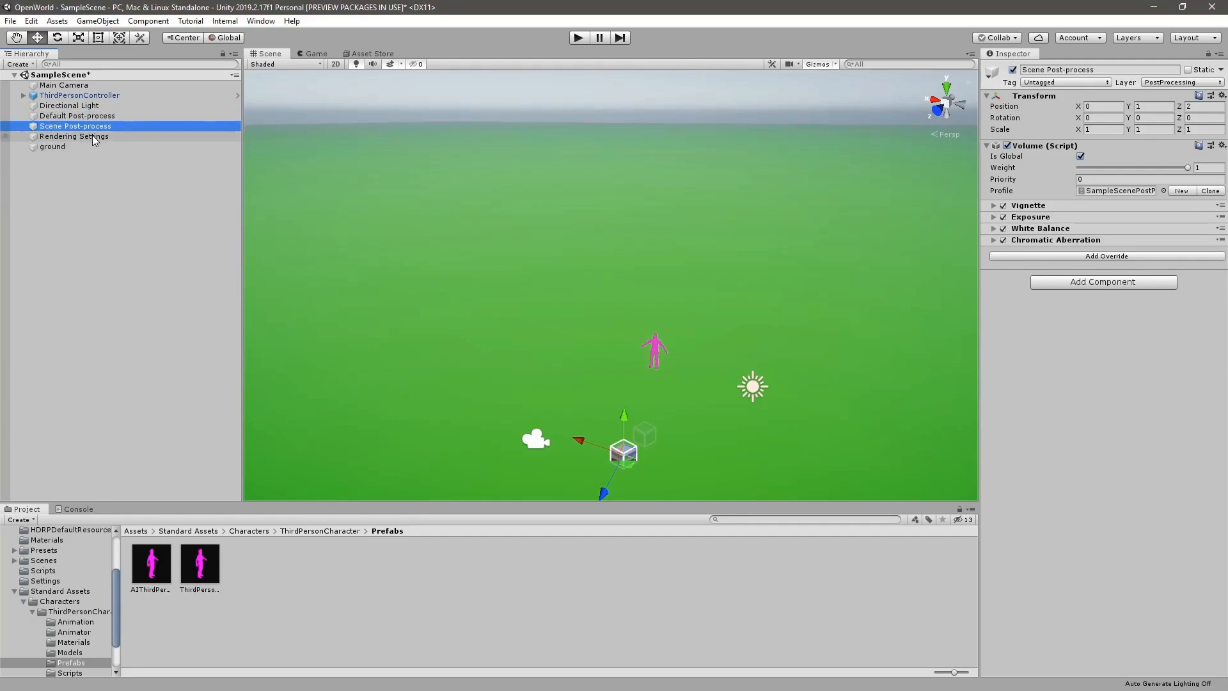
{"action": "key", "text": "Delete"}
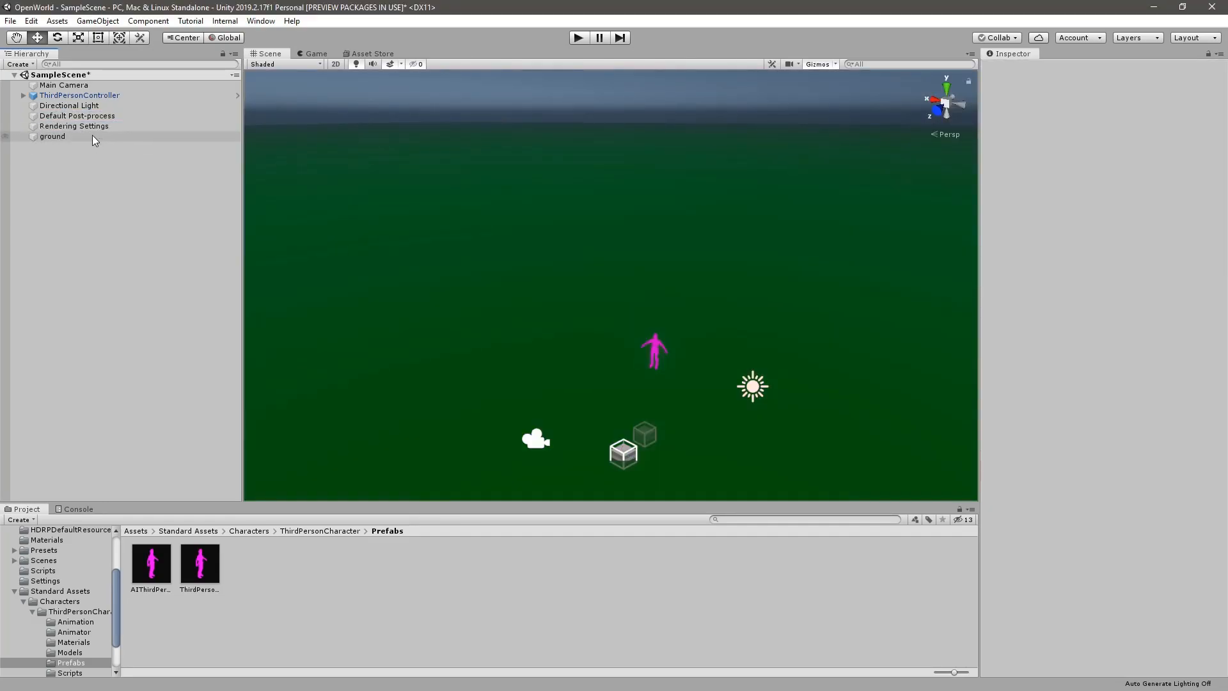
{"action": "key", "text": "ctrl+z"}
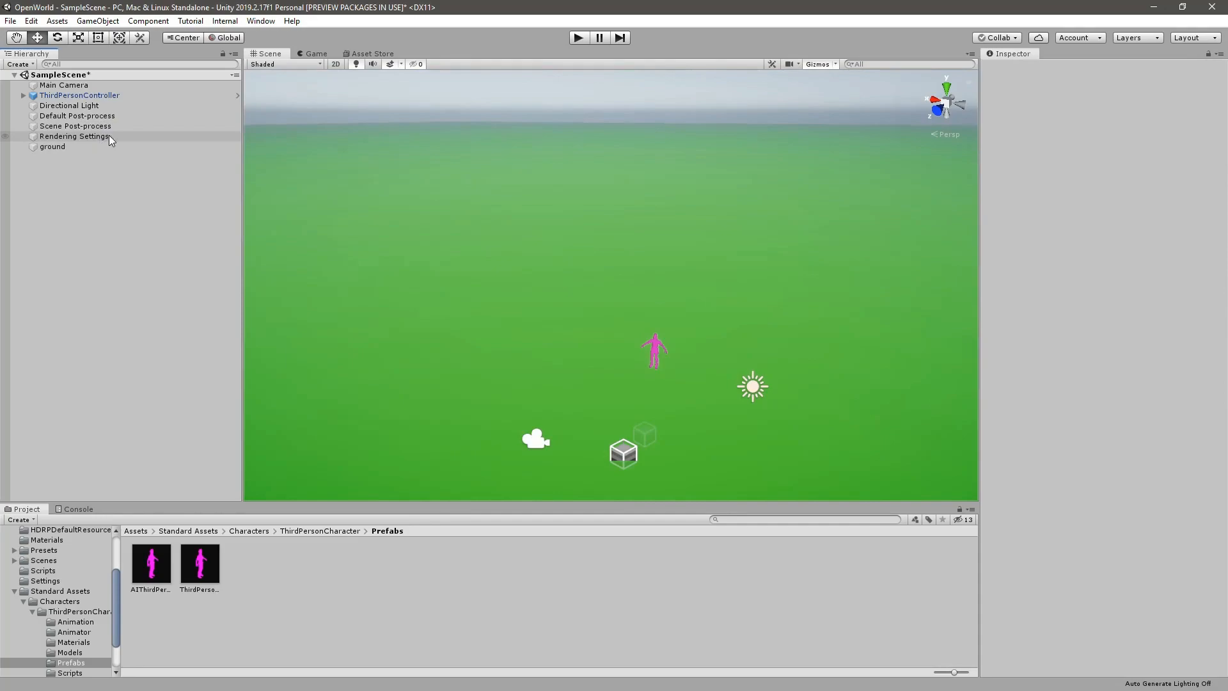
Step: Try deleting the Default Post-process volume to see its effect on the scene, and undo the deletion
{"action": "left_click_drag", "start_coordinate": [430, 227], "coordinate": [299, 282], "text": "alt"}
{"action": "left_click", "coordinate": [66, 126]}
{"action": "left_click", "coordinate": [67, 116]}
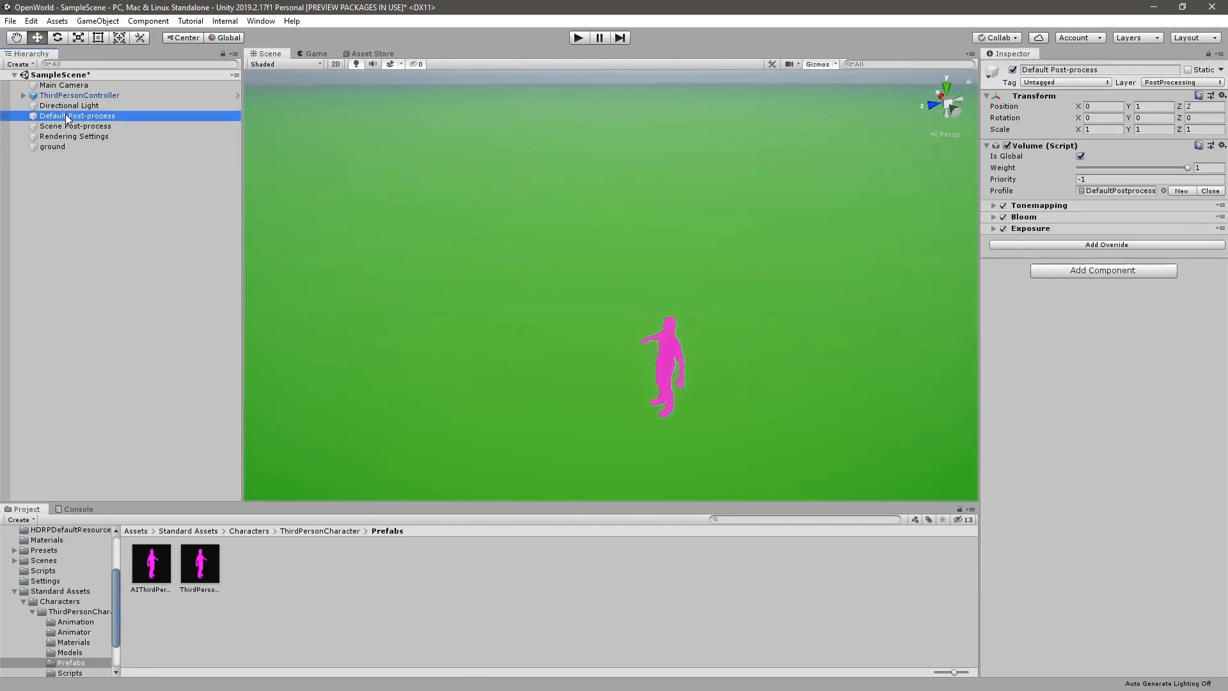
{"action": "left_click_drag", "start_coordinate": [573, 315], "coordinate": [474, 351], "text": "alt"}
{"action": "key", "text": "Delete"}
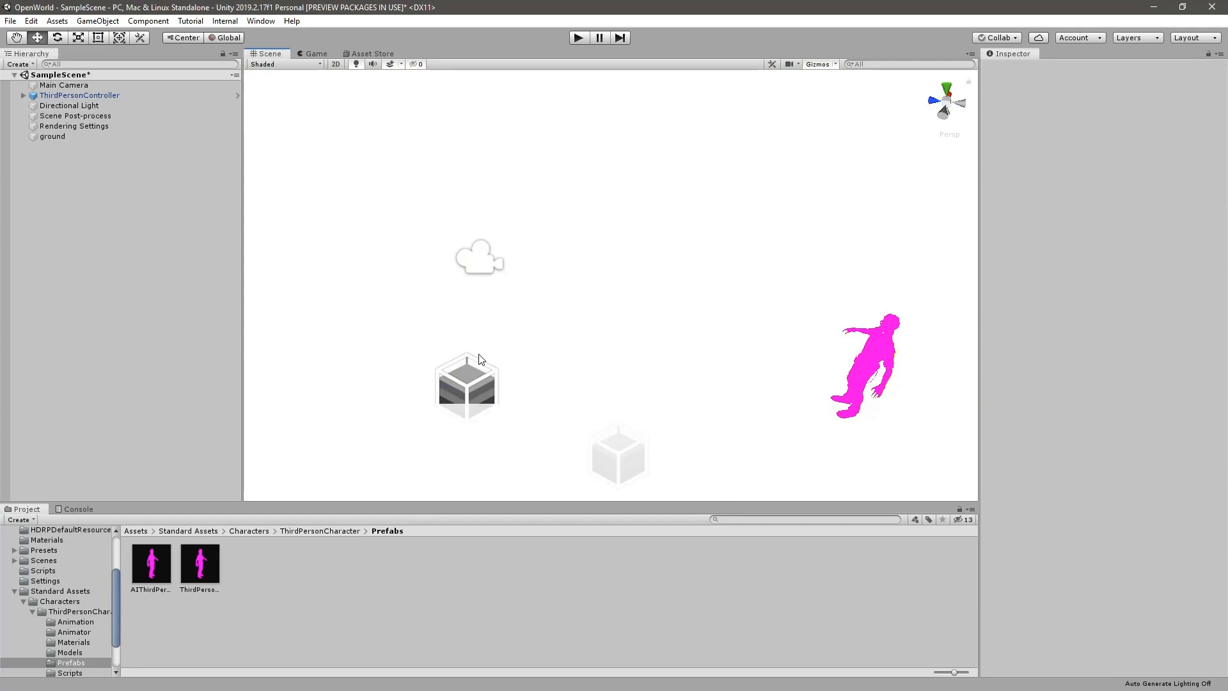
{"action": "key", "text": "ctrl+z"}
Step: Make the Main Camera a child of the ThirdPersonController in the scene hierarchy
{"action": "left_click_drag", "start_coordinate": [578, 363], "coordinate": [707, 344], "text": "alt"}
{"action": "left_click", "coordinate": [692, 272]}
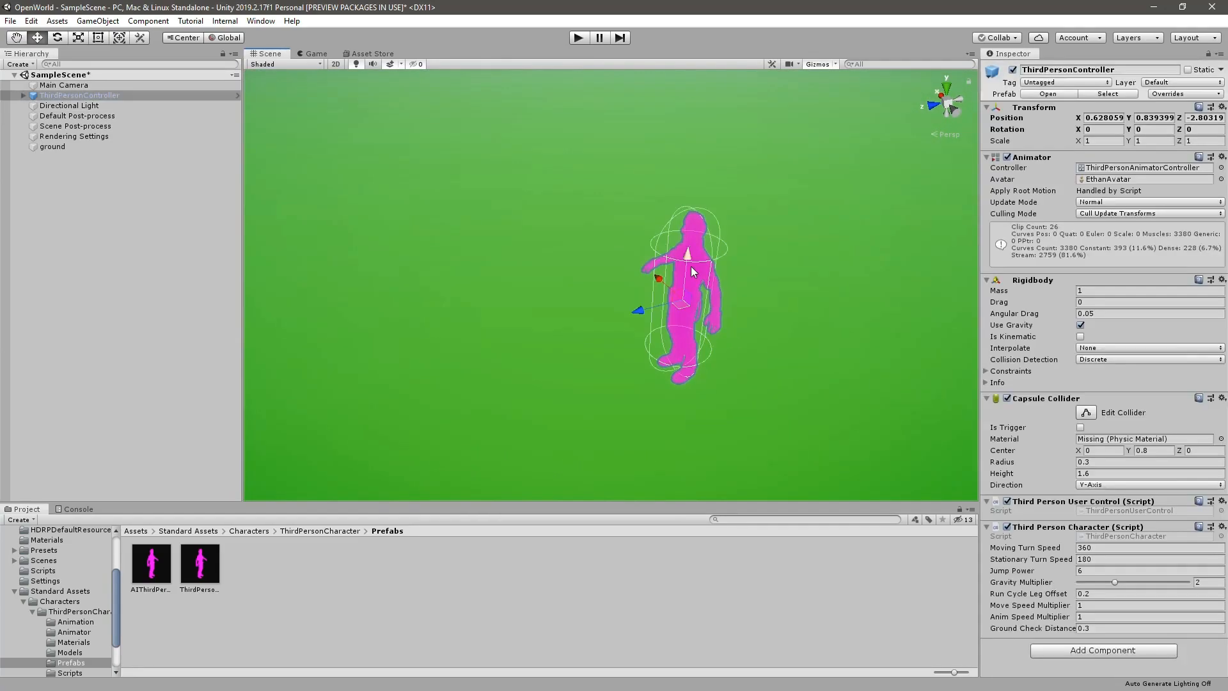
{"action": "right_click_drag", "start_coordinate": [530, 280], "coordinate": [381, 269]}
{"action": "left_click", "coordinate": [66, 87]}
{"action": "left_click_drag", "start_coordinate": [67, 90], "coordinate": [70, 96]}
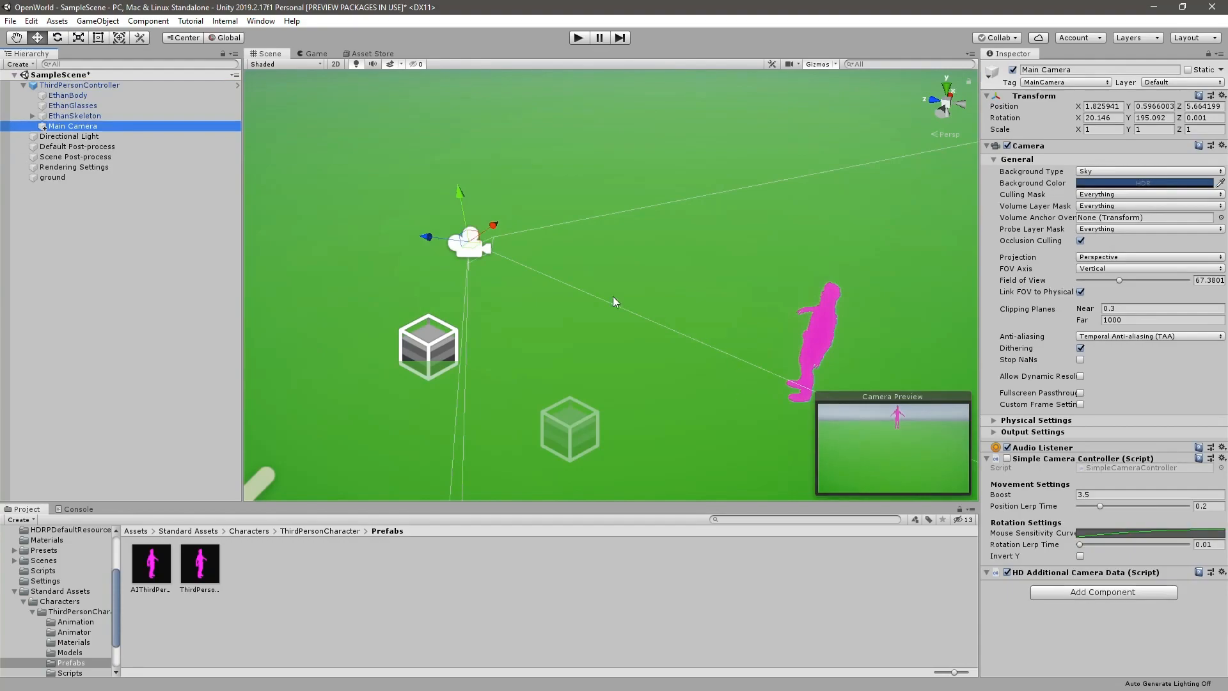
Step: Set the Main Camera's local position to 0 on X, Y and Z
{"action": "left_click", "coordinate": [1108, 106]}
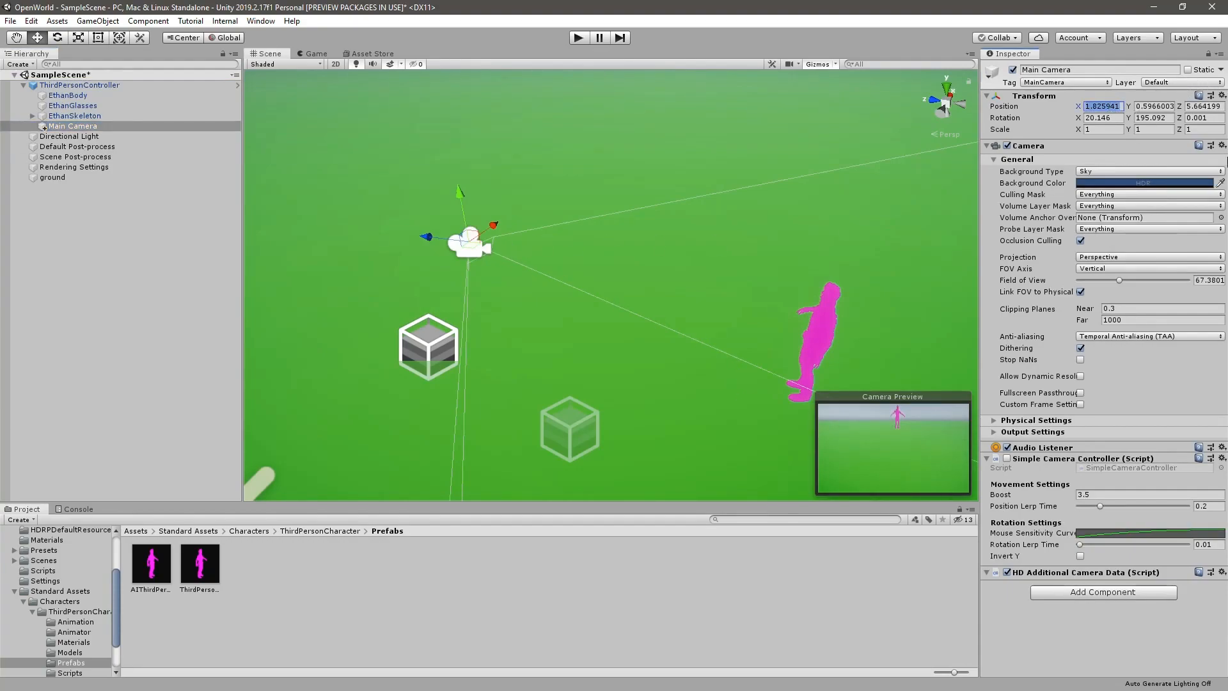
{"action": "type", "text": "0"}
{"action": "key", "text": "Tab"}
{"action": "type", "text": "0"}
{"action": "key", "text": "Tab"}
{"action": "type", "text": "0"}
{"action": "key", "text": "Tab"}
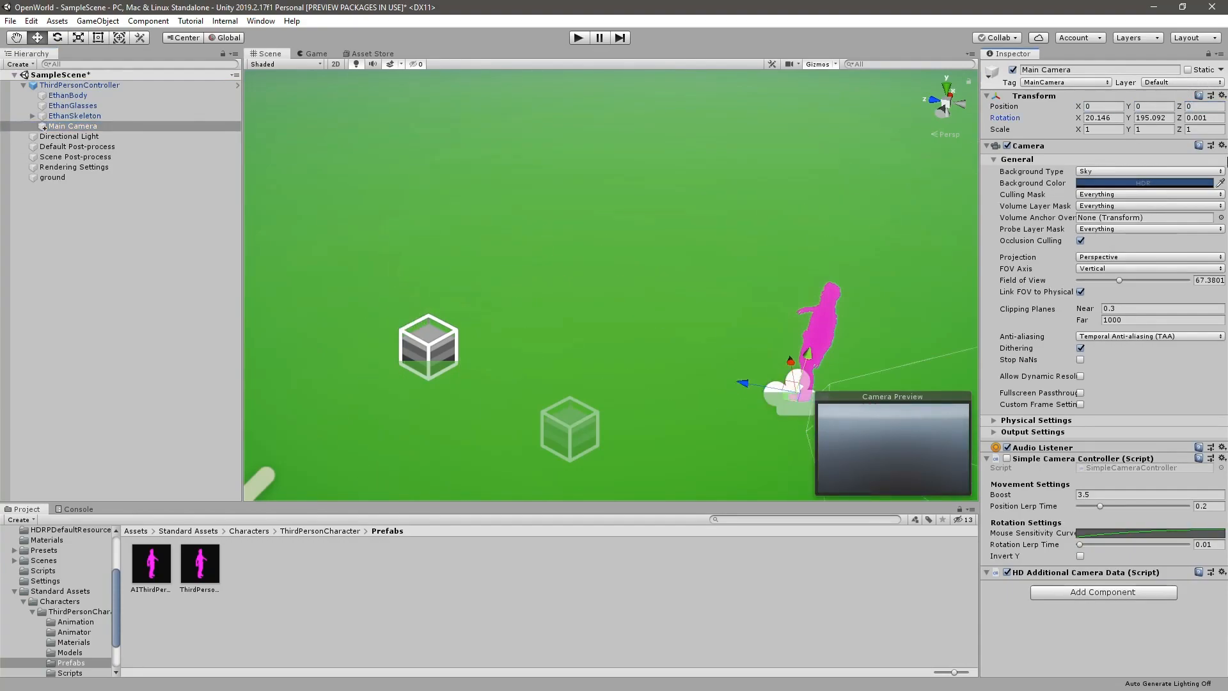
Step: Set the Main Camera's local rotation to 0 on all three axes
{"action": "type", "text": "0"}
{"action": "key", "text": "Tab"}
{"action": "type", "text": "0"}
{"action": "key", "text": "Tab"}
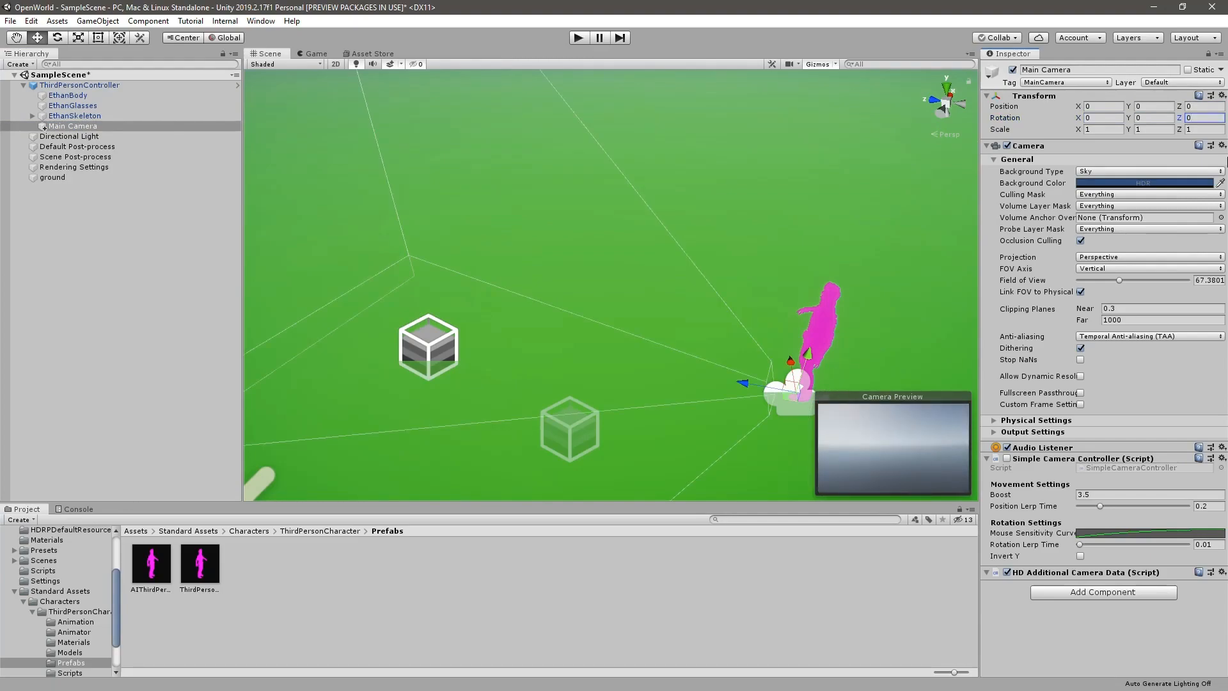
{"action": "key", "text": "Return"}
{"action": "key", "text": "f"}
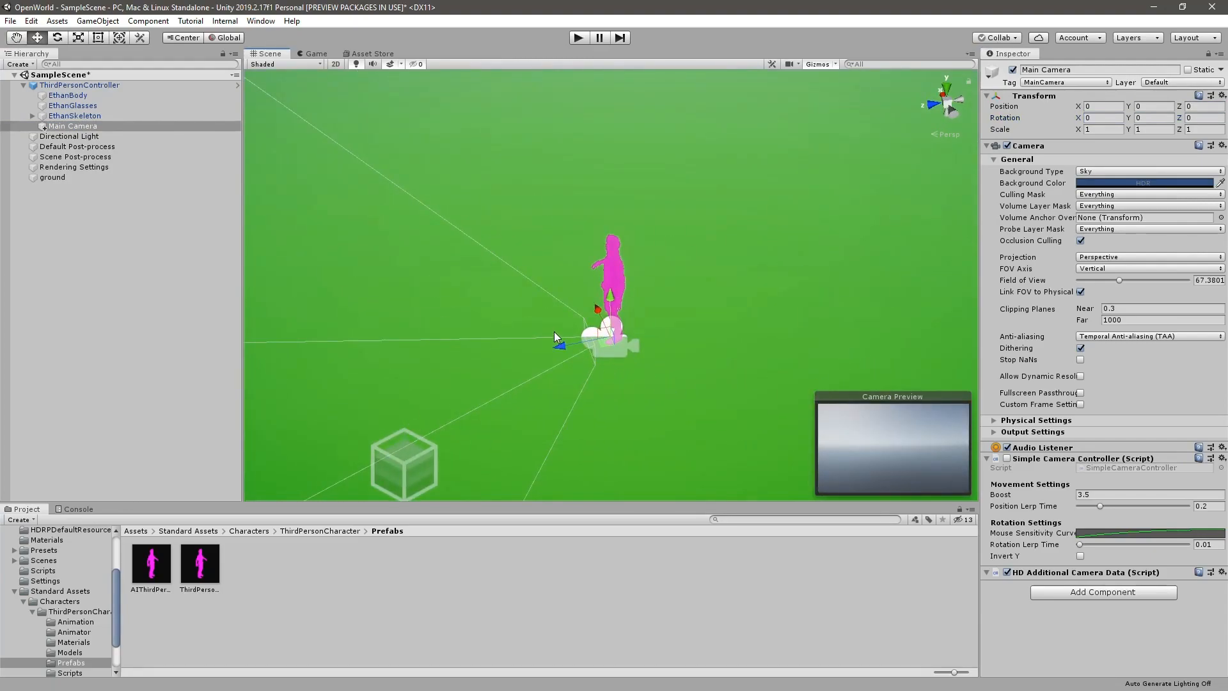
Step: Move the Main Camera behind and above the character, to about Y 1.291 and Z -3.22
{"action": "left_click_drag", "start_coordinate": [563, 351], "coordinate": [765, 298]}
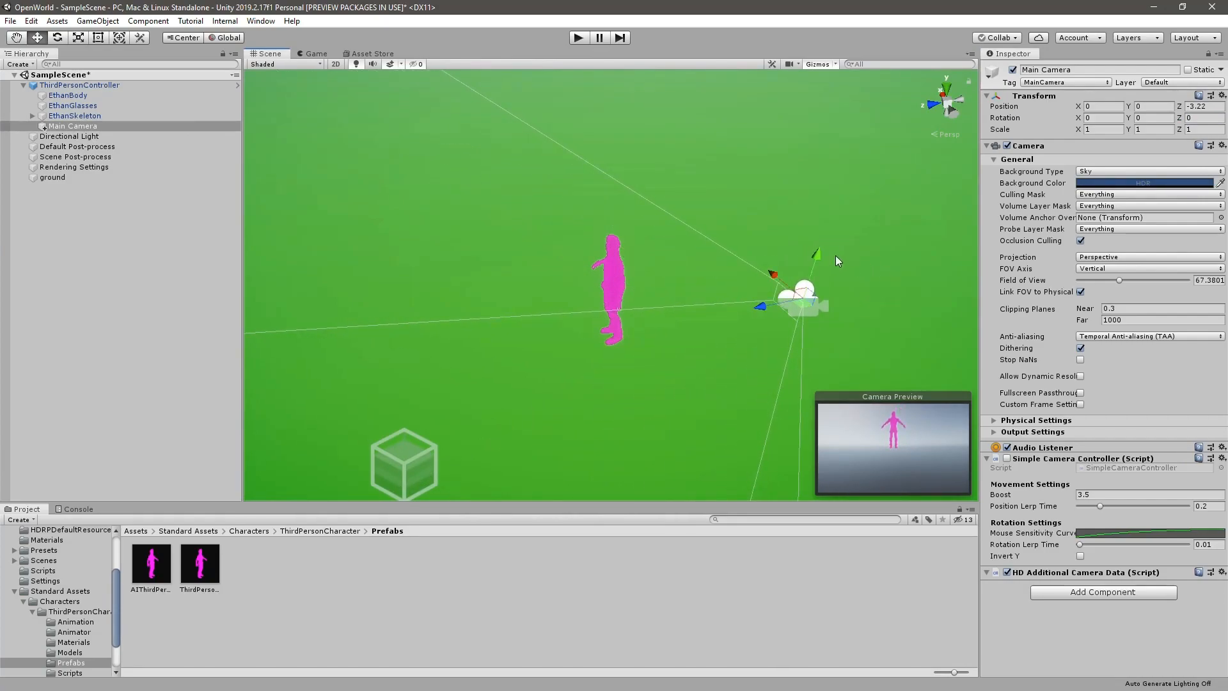
{"action": "left_click_drag", "start_coordinate": [819, 254], "coordinate": [796, 181]}
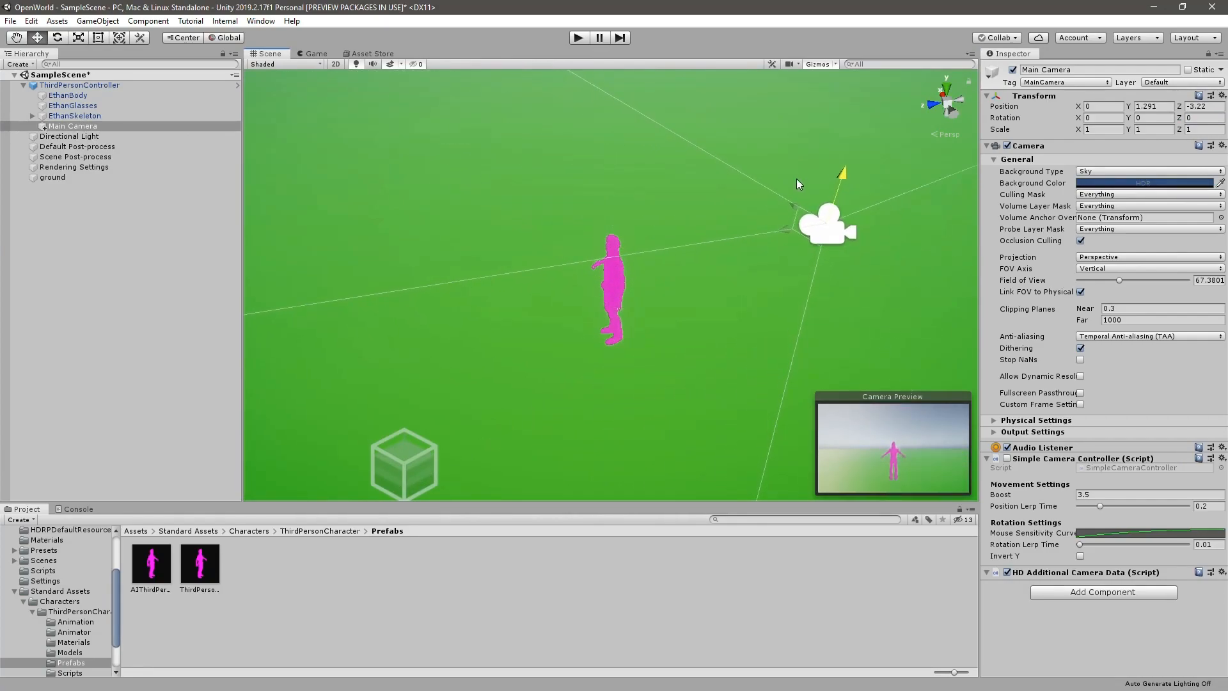
Step: Run the scene, walk the character forward and turn it both ways to test the following camera, and stop play mode
{"action": "left_click", "coordinate": [577, 39]}
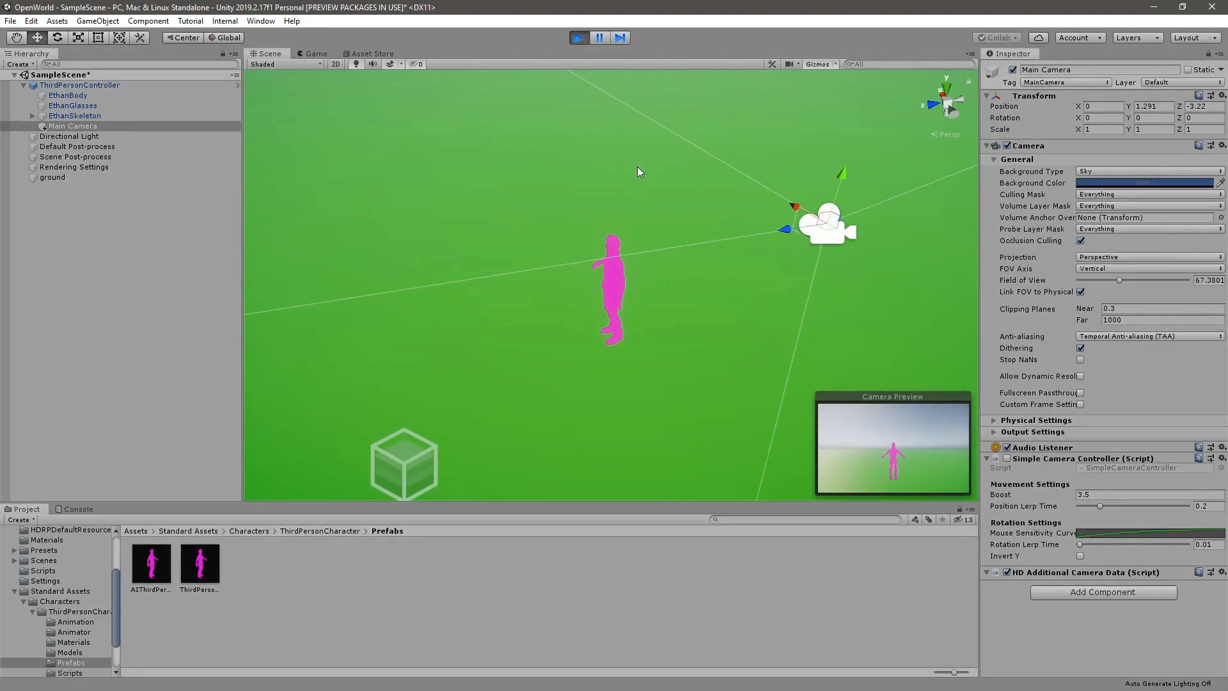
{"action": "key", "text": "w"}
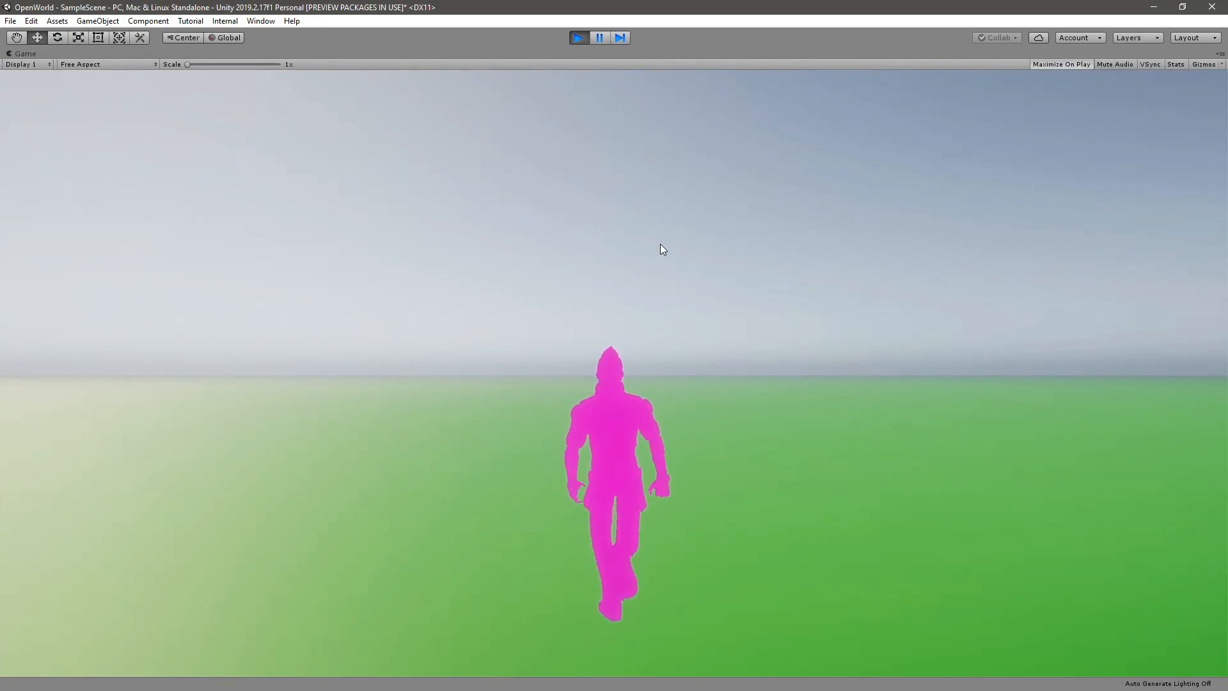
{"action": "key", "text": "d"}
{"action": "key", "text": "a"}
{"action": "key", "text": "w"}
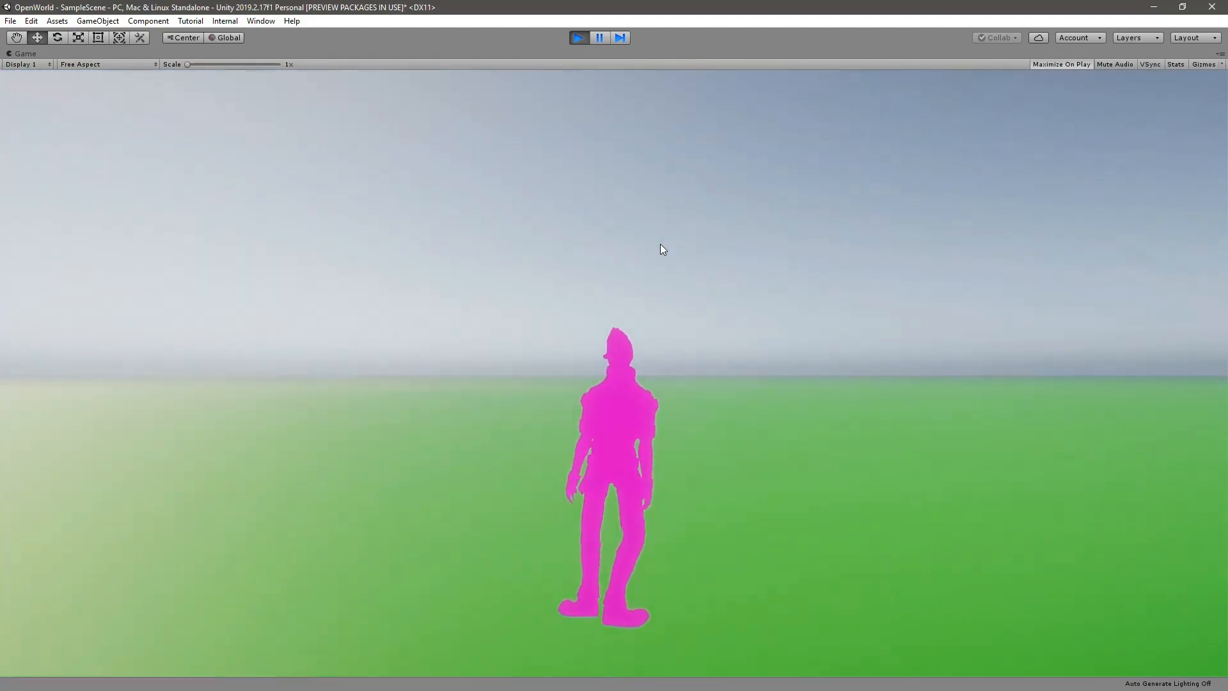
{"action": "key", "text": "w"}
{"action": "key", "text": "d"}
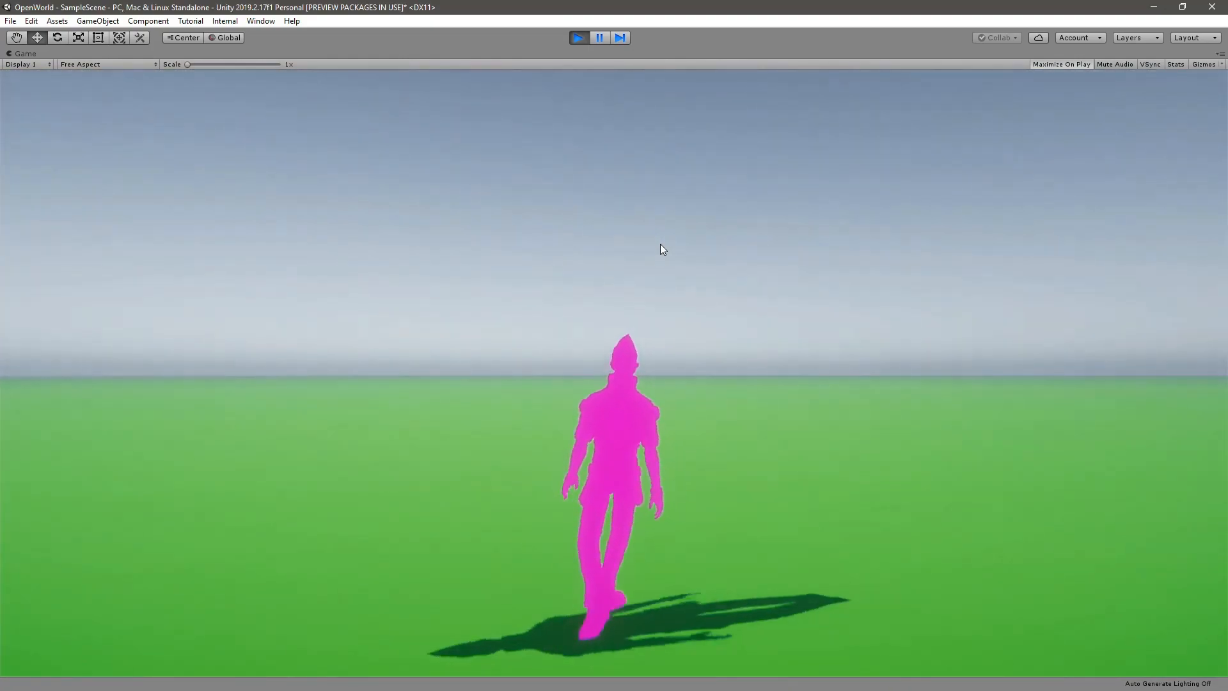
{"action": "left_click", "coordinate": [577, 37]}
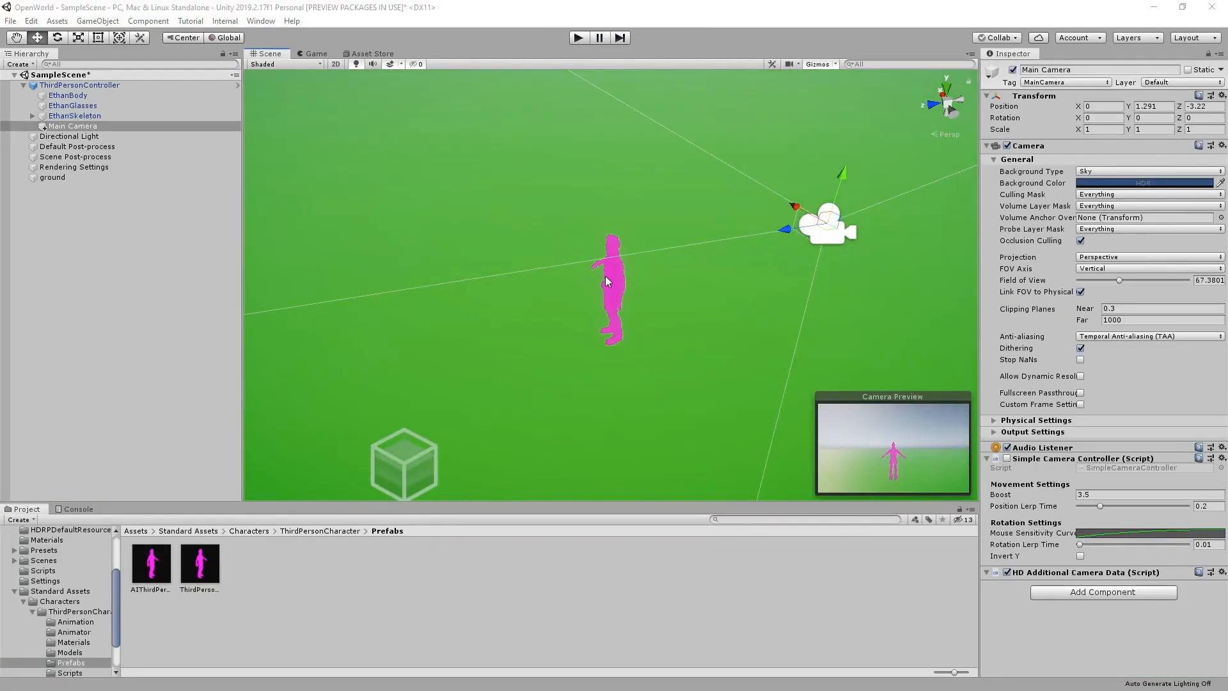
Step: Try the HDRP/Lit shader on EthanBody's EthanGrey material, and undo the shader change
{"action": "left_click", "coordinate": [605, 275]}
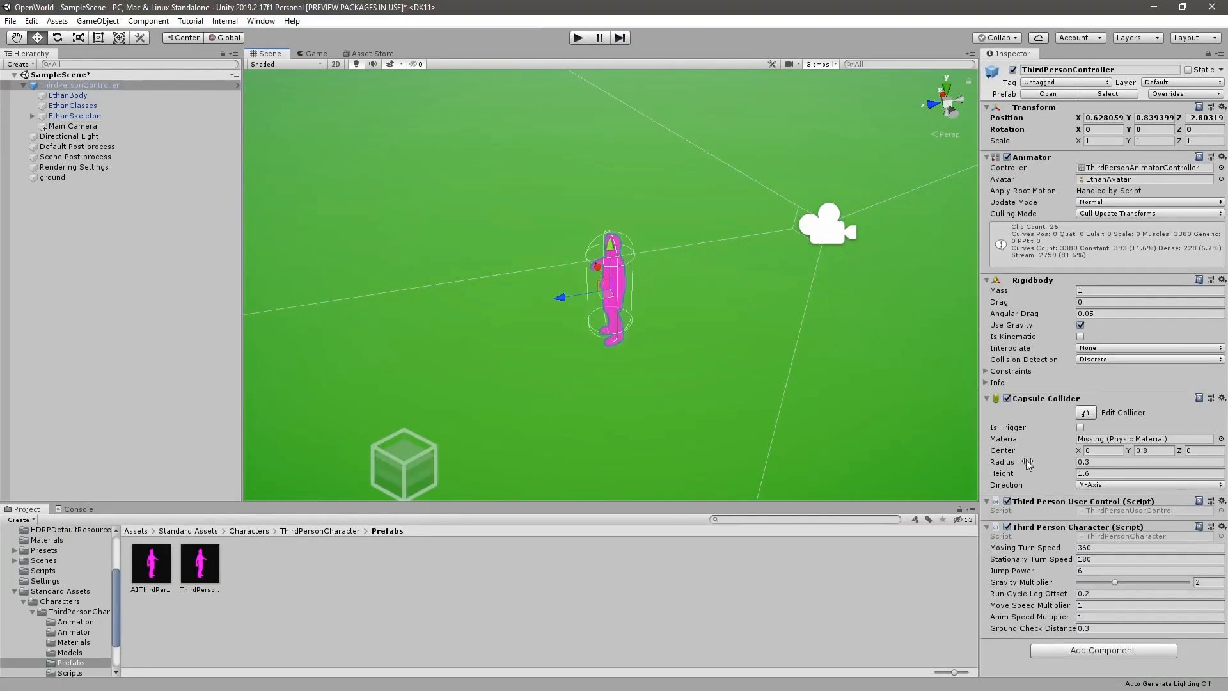
{"action": "left_click", "coordinate": [68, 95]}
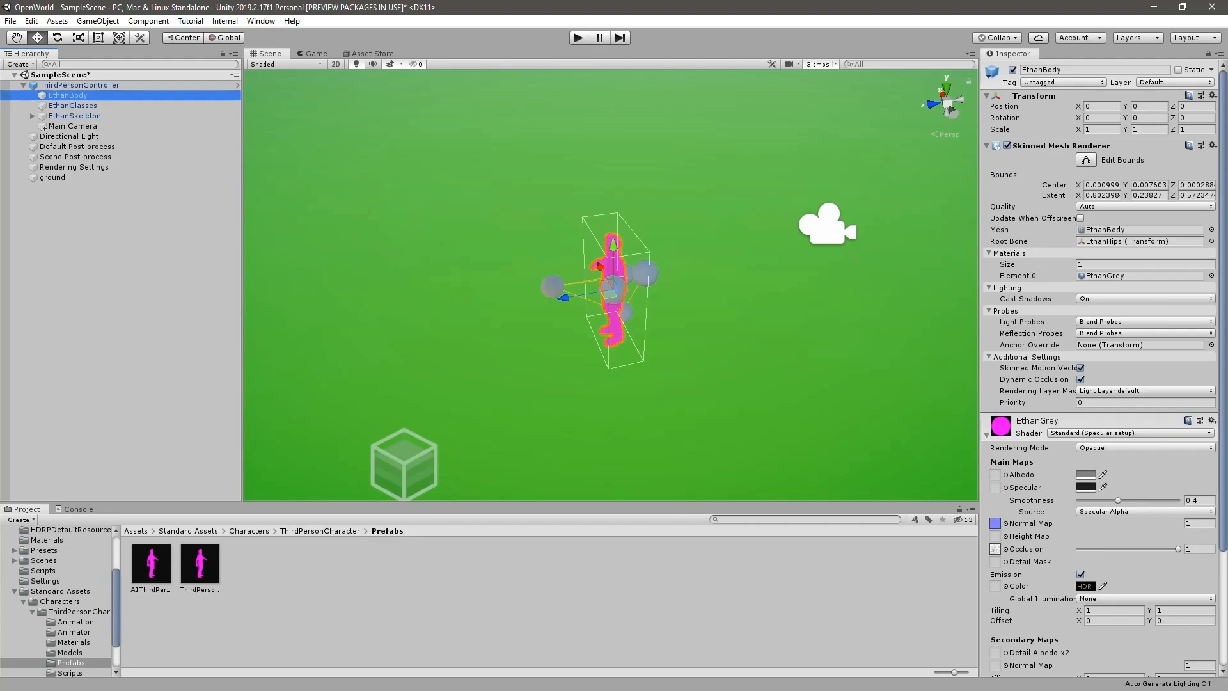
{"action": "key", "text": "f"}
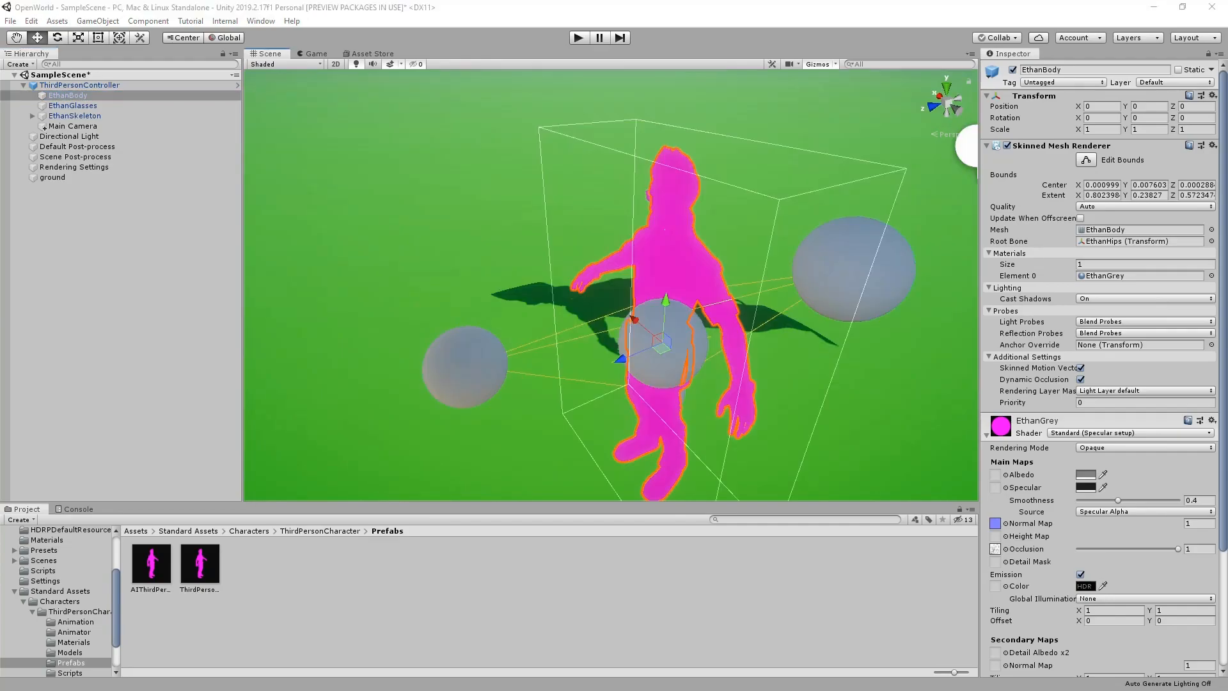
{"action": "left_click", "coordinate": [1066, 435]}
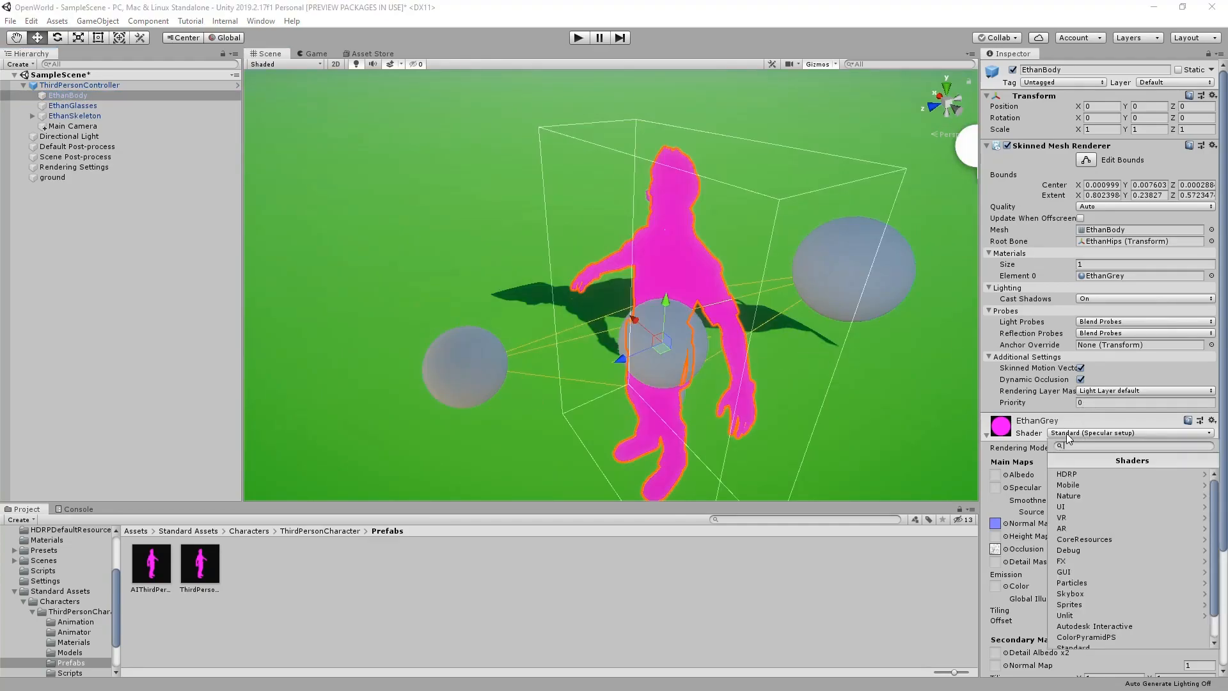
{"action": "left_click", "coordinate": [1069, 478]}
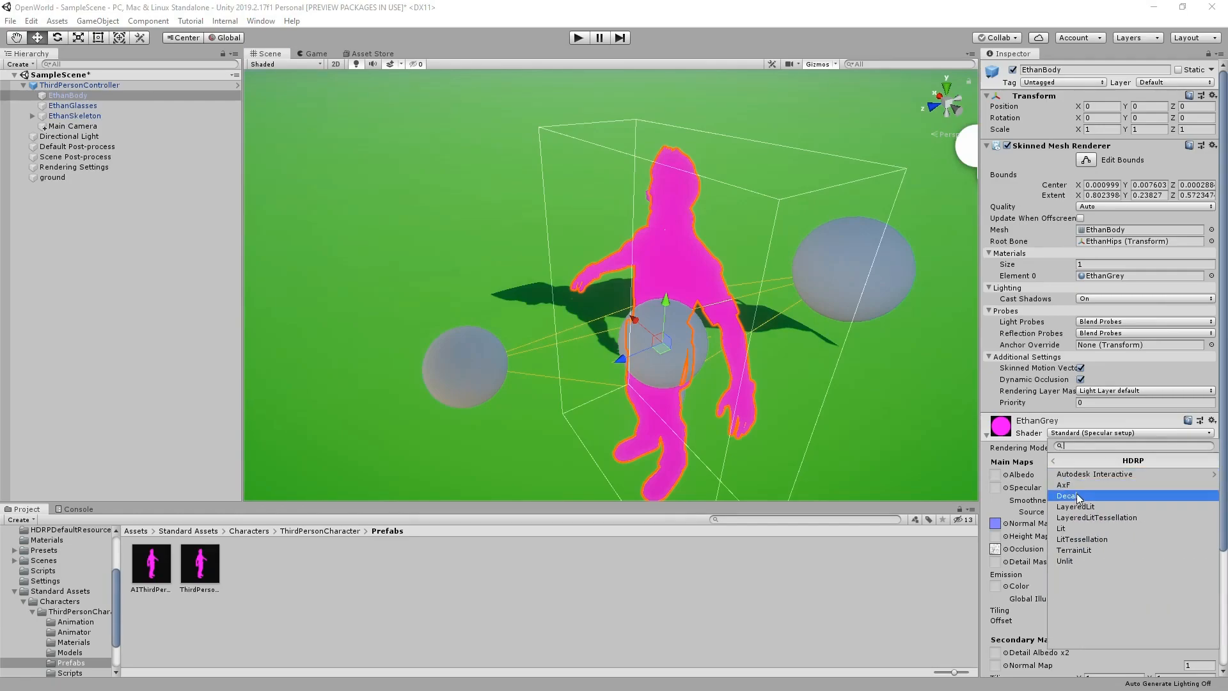
{"action": "left_click", "coordinate": [1071, 528]}
{"action": "scroll", "coordinate": [1096, 509], "scroll_direction": "down", "scroll_amount": 5}
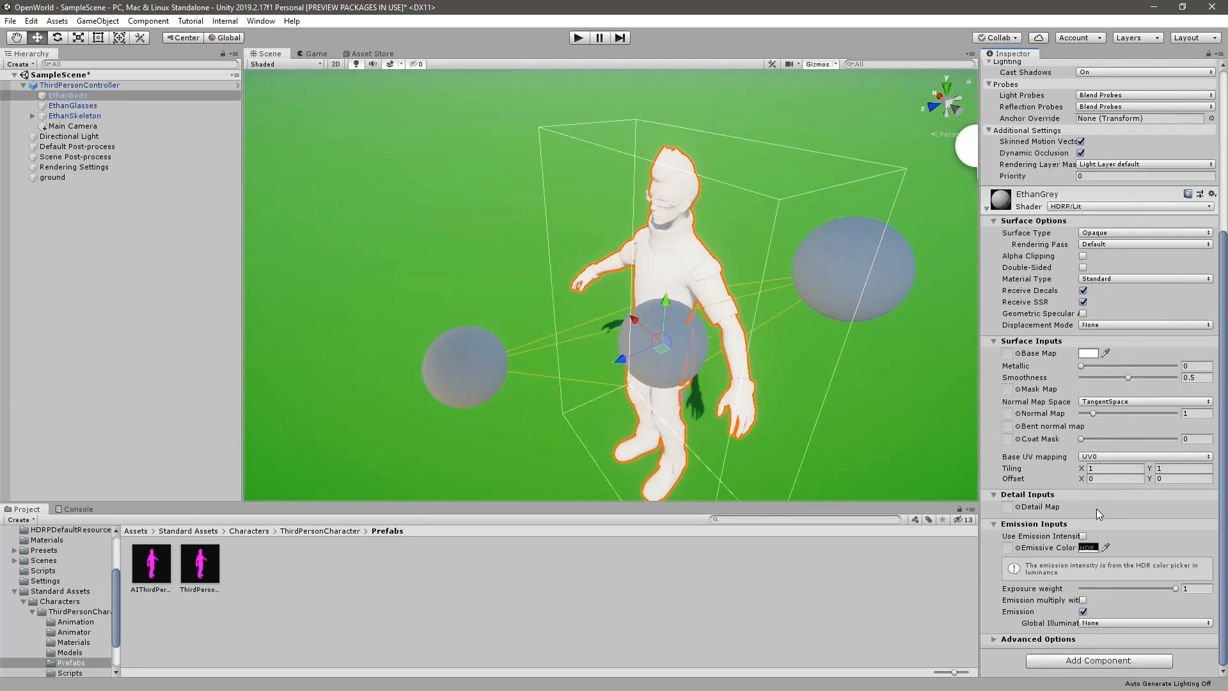
{"action": "scroll", "coordinate": [1096, 508], "scroll_direction": "up", "scroll_amount": 5}
{"action": "key", "text": "ctrl+z"}
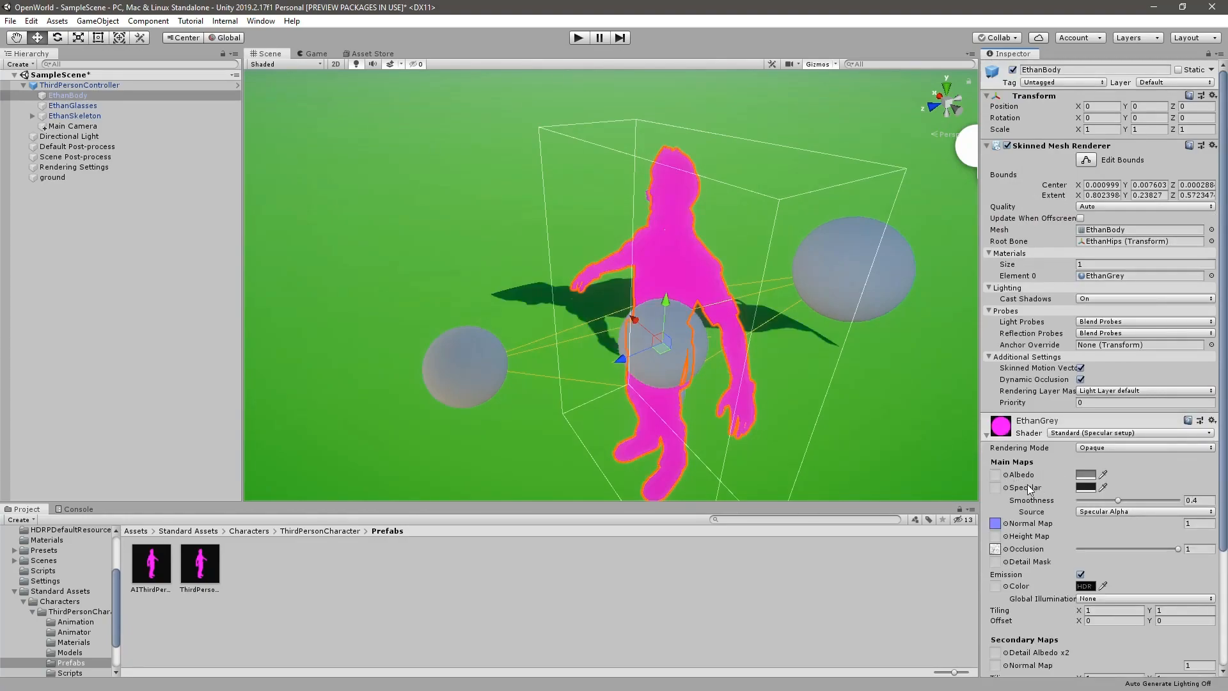
Step: Locate the material's occlusion texture in the project and open the ThirdPersonCharacter Textures folder
{"action": "left_click", "coordinate": [995, 549]}
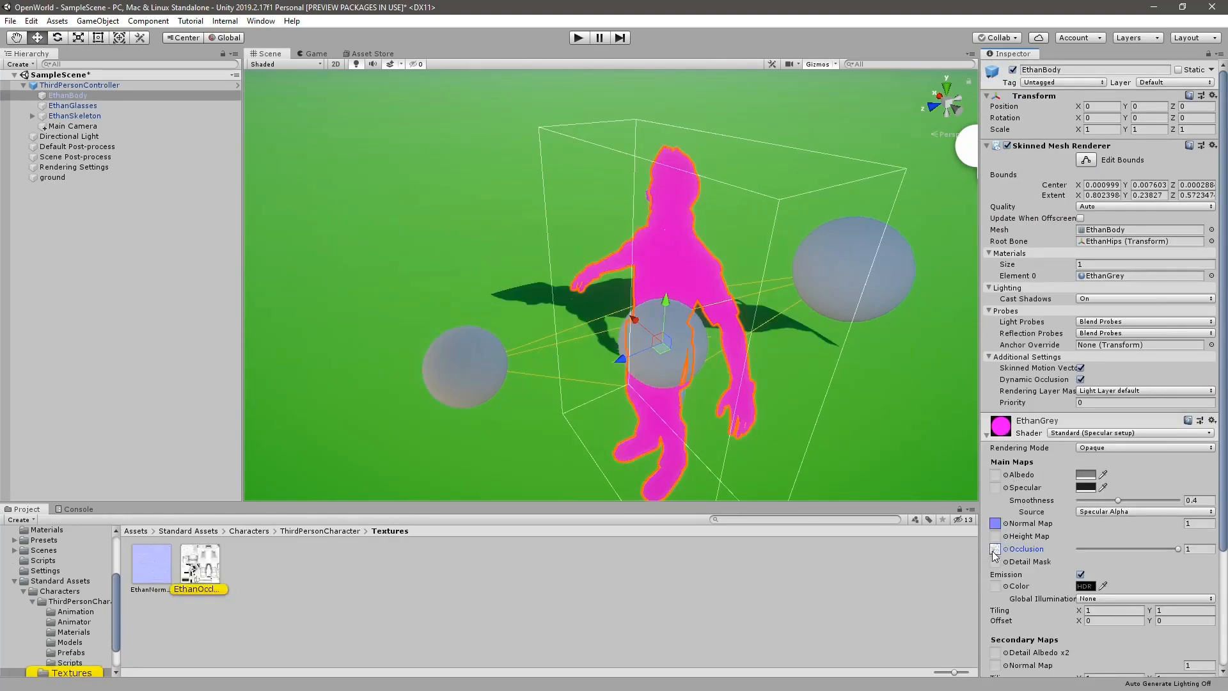
{"action": "left_click", "coordinate": [314, 530]}
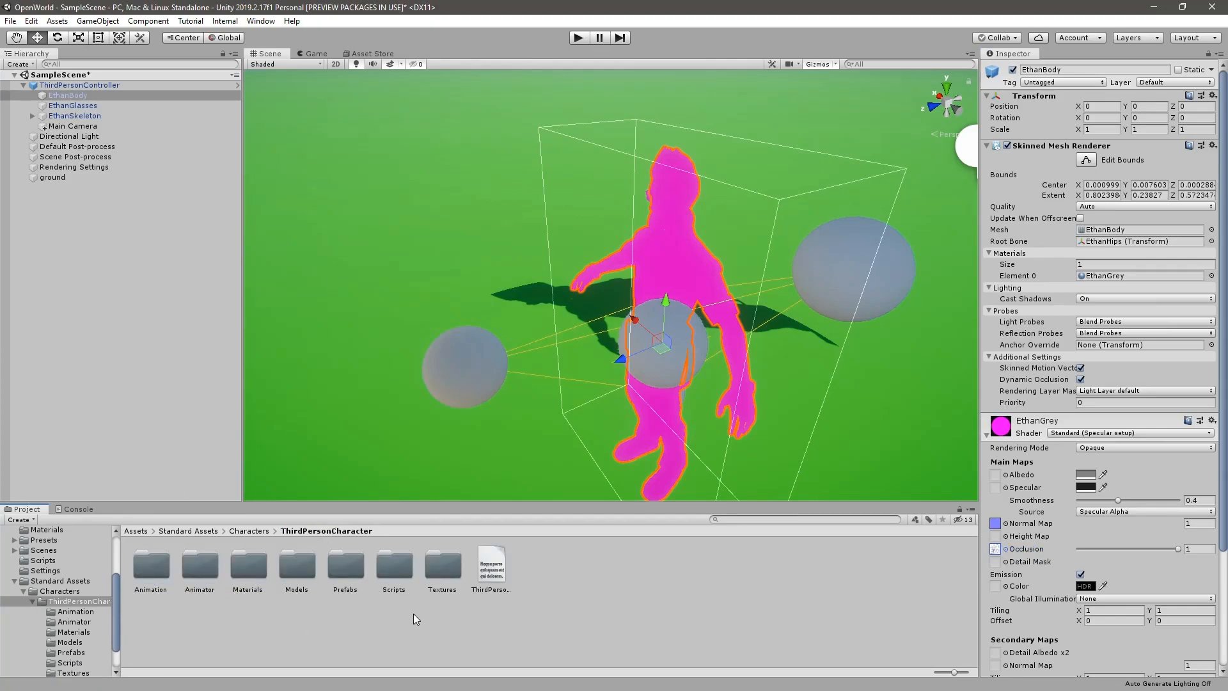
{"action": "double_click", "coordinate": [440, 576]}
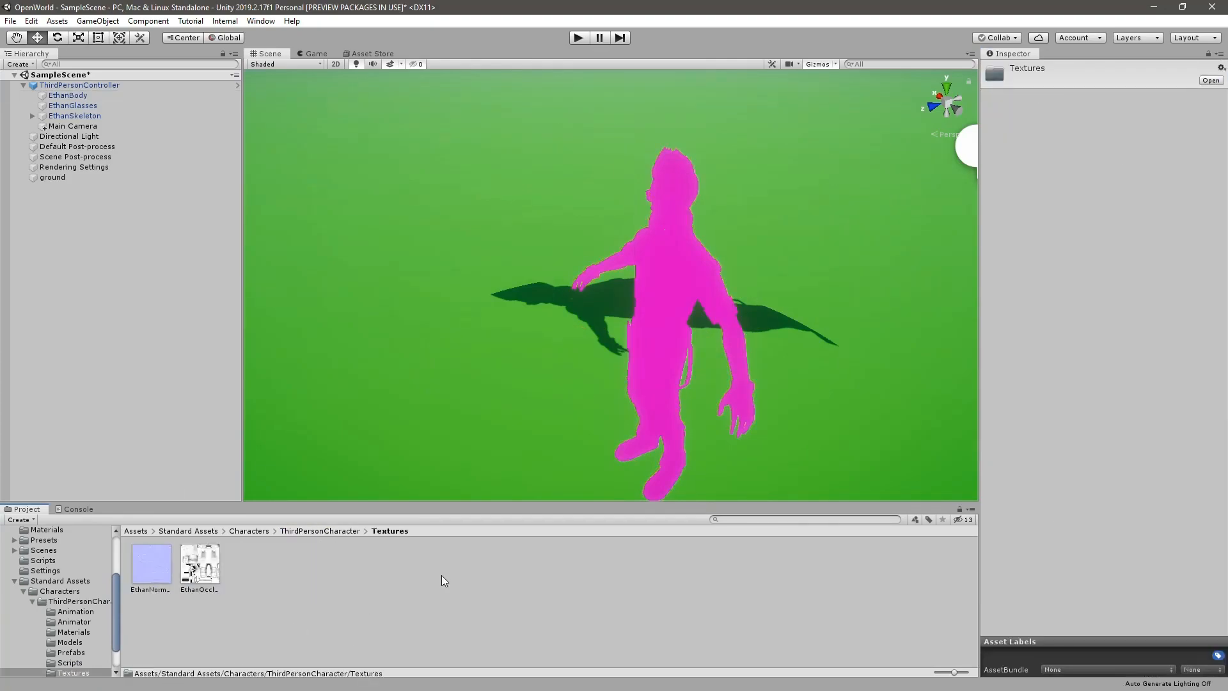
Step: Select EthanBody in the scene and switch its EthanGrey material to the HDRP/Lit shader
{"action": "left_click", "coordinate": [679, 276]}
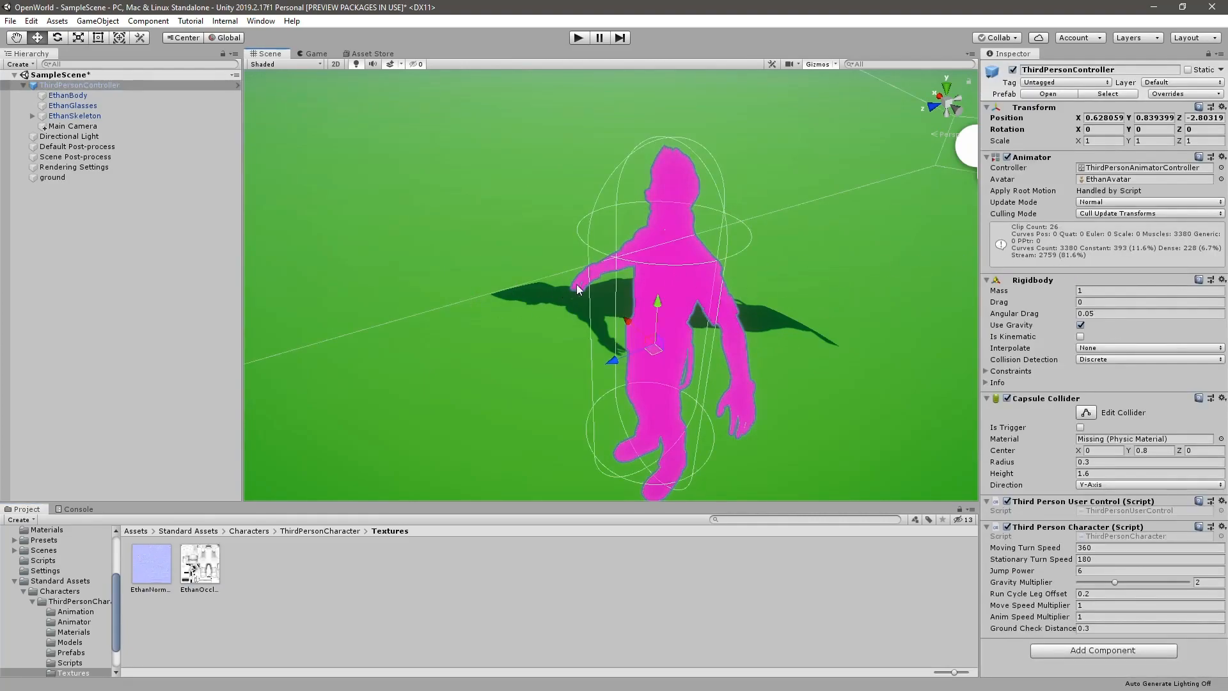
{"action": "left_click", "coordinate": [670, 289]}
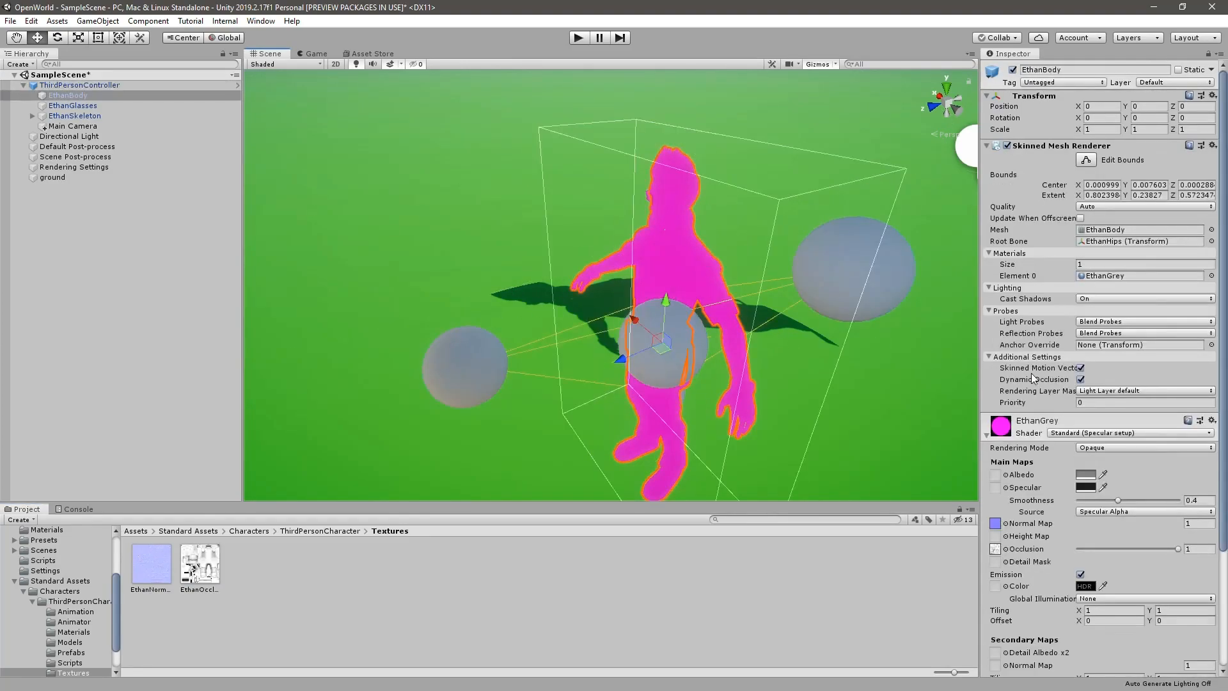
{"action": "left_click", "coordinate": [1066, 433]}
{"action": "left_click", "coordinate": [1080, 473]}
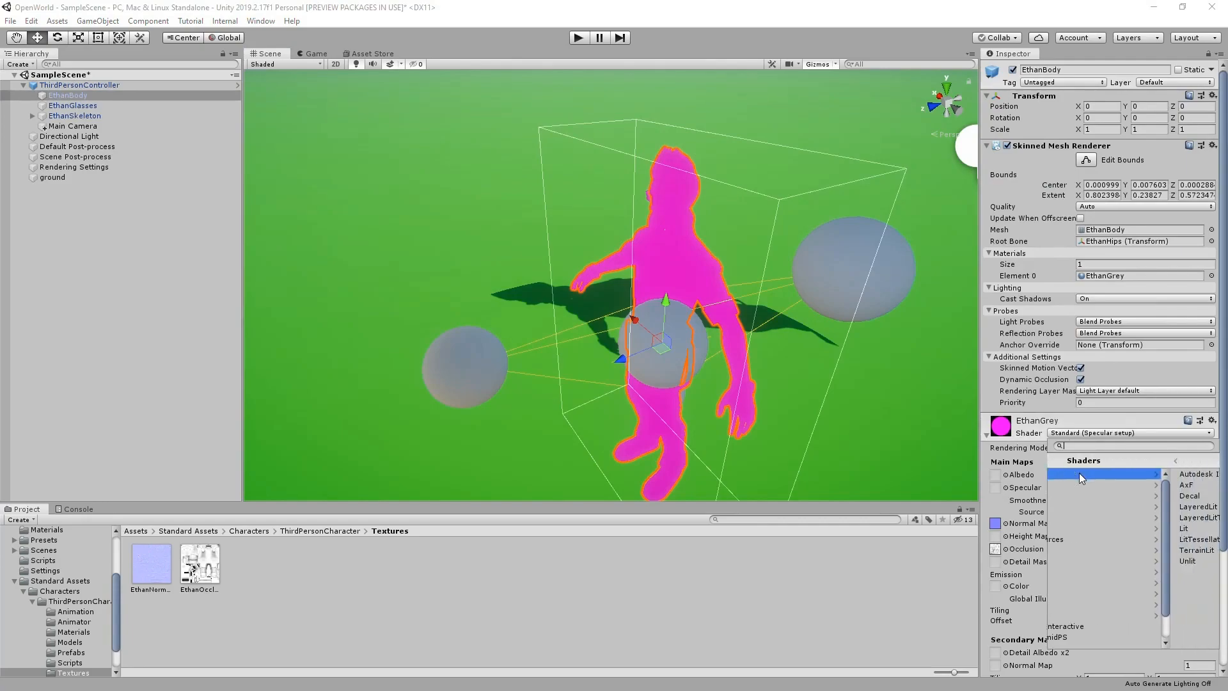
{"action": "left_click", "coordinate": [1075, 526]}
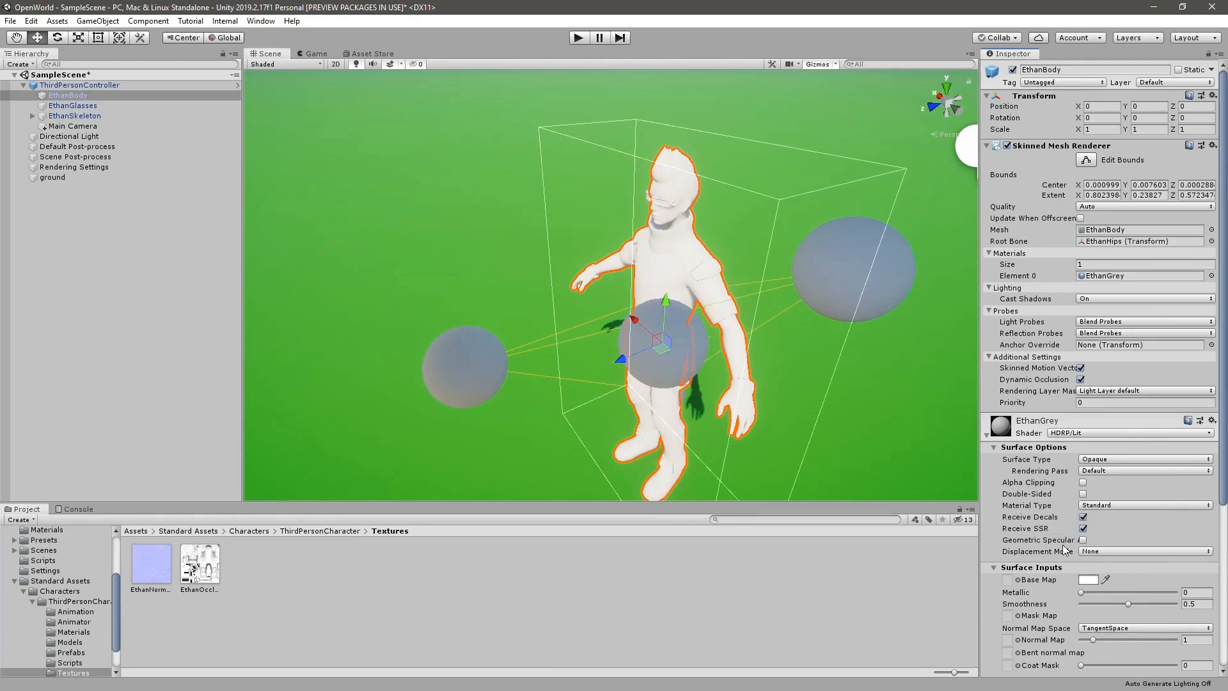
Step: Assign the Ethan normal texture from the Textures folder to the EthanGrey material's Normal Map
{"action": "scroll", "coordinate": [1017, 622], "scroll_direction": "down", "scroll_amount": 3}
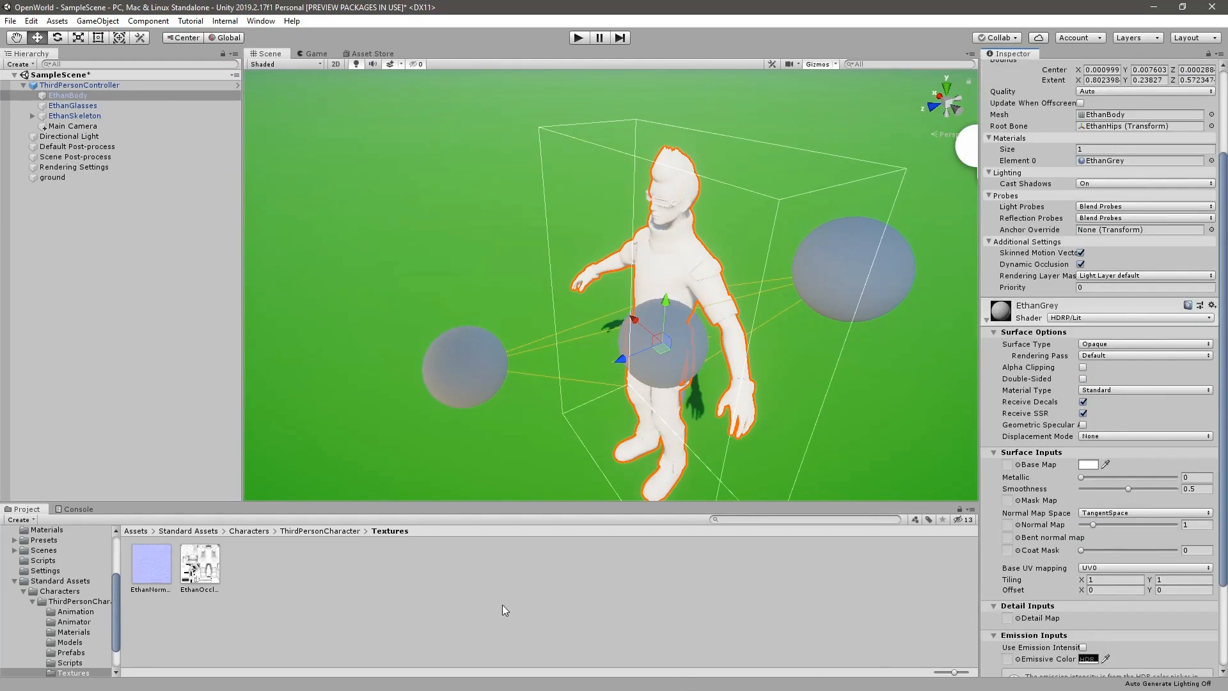
{"action": "mouse_move", "coordinate": [146, 563]}
{"action": "left_mouse_down"}
{"action": "mouse_move", "coordinate": [700, 660]}
{"action": "mouse_move", "coordinate": [1117, 556]}
{"action": "mouse_move", "coordinate": [1008, 523]}
{"action": "left_mouse_up"}
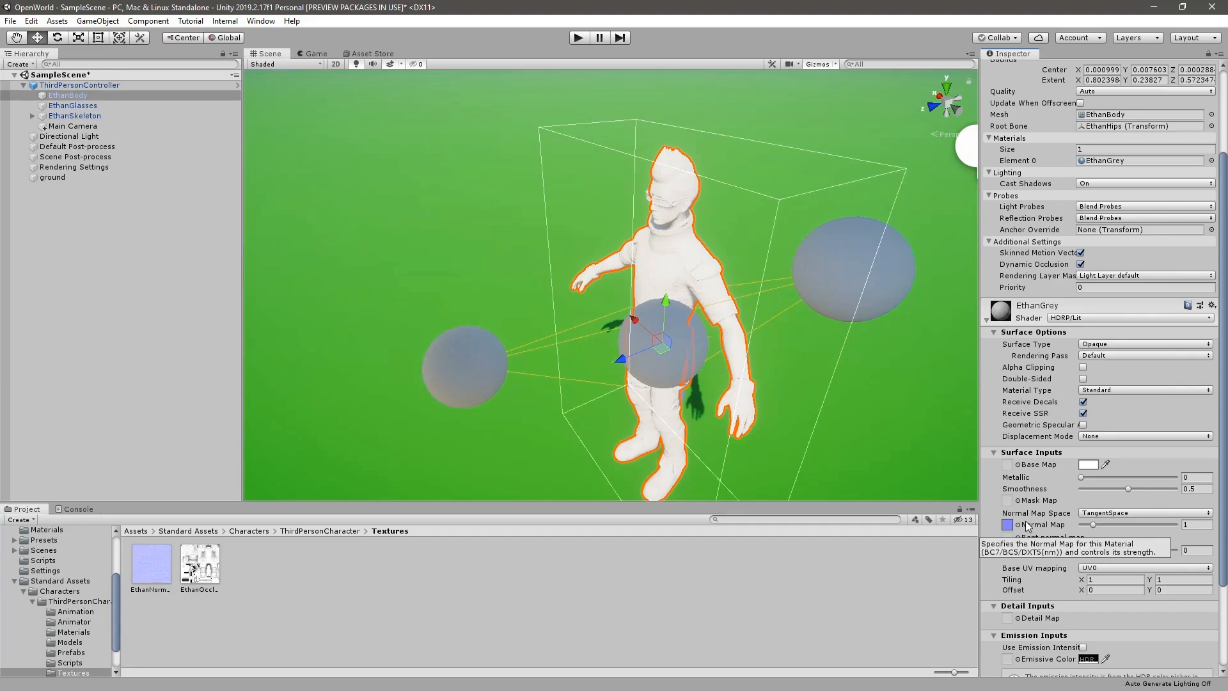
Step: Inspect the EthanOcclusion texture's import settings, reselect EthanBody, and review its material inputs and the character's surface up close
{"action": "left_click", "coordinate": [206, 564]}
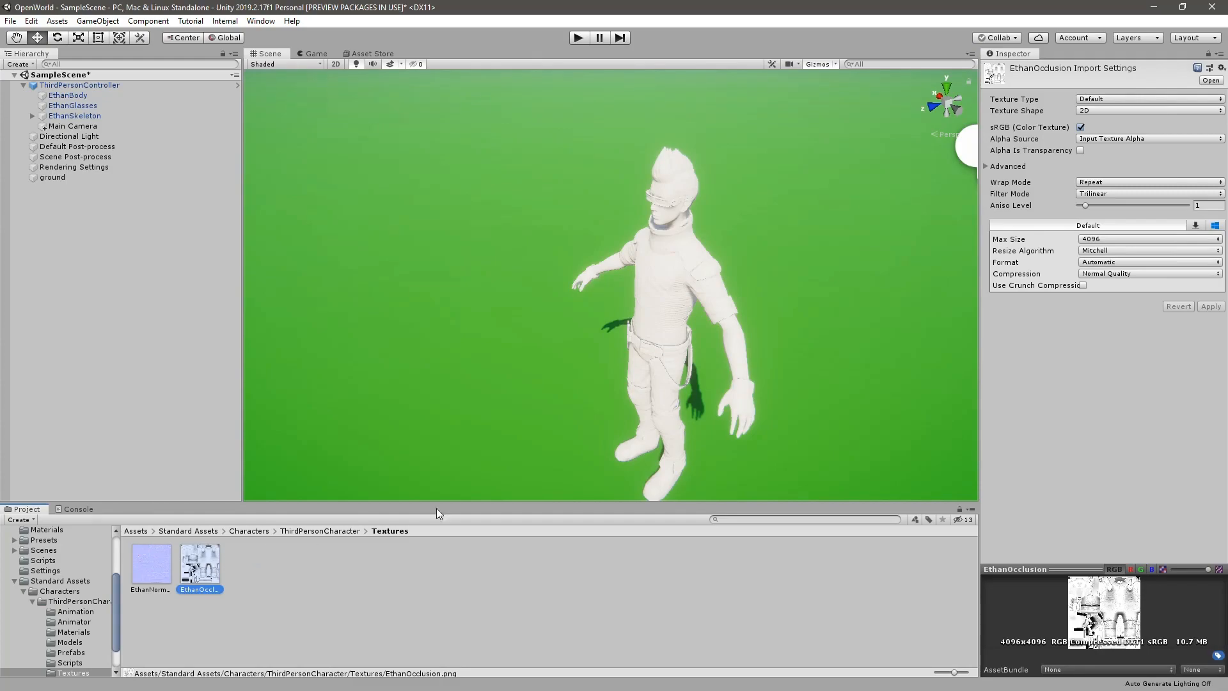
{"action": "left_click", "coordinate": [672, 284]}
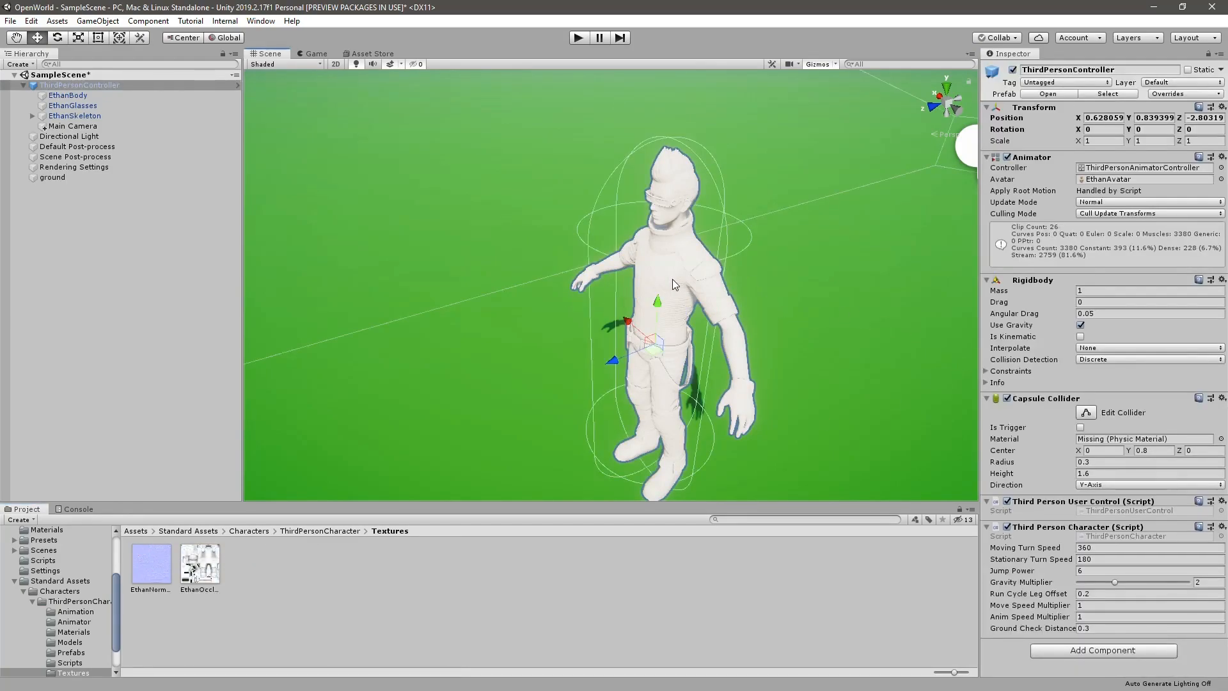
{"action": "left_click", "coordinate": [673, 278]}
{"action": "scroll", "coordinate": [1142, 559], "scroll_direction": "down", "scroll_amount": 5}
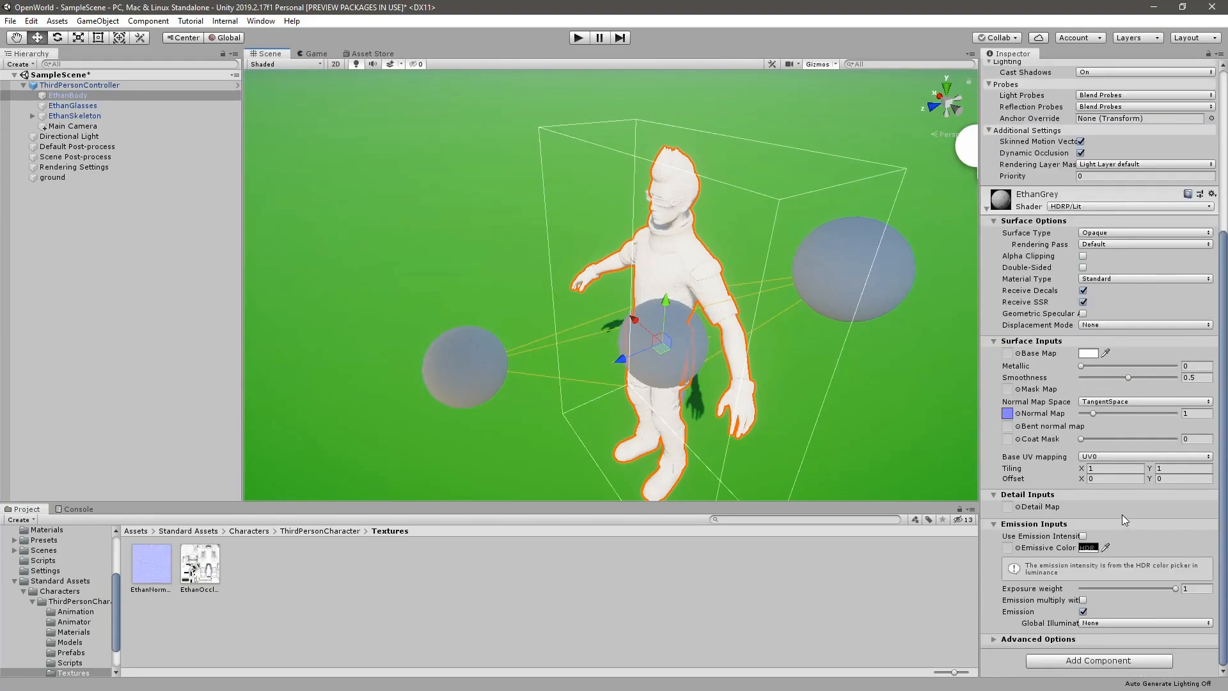
{"action": "left_click_drag", "start_coordinate": [825, 352], "coordinate": [633, 355], "text": "alt"}
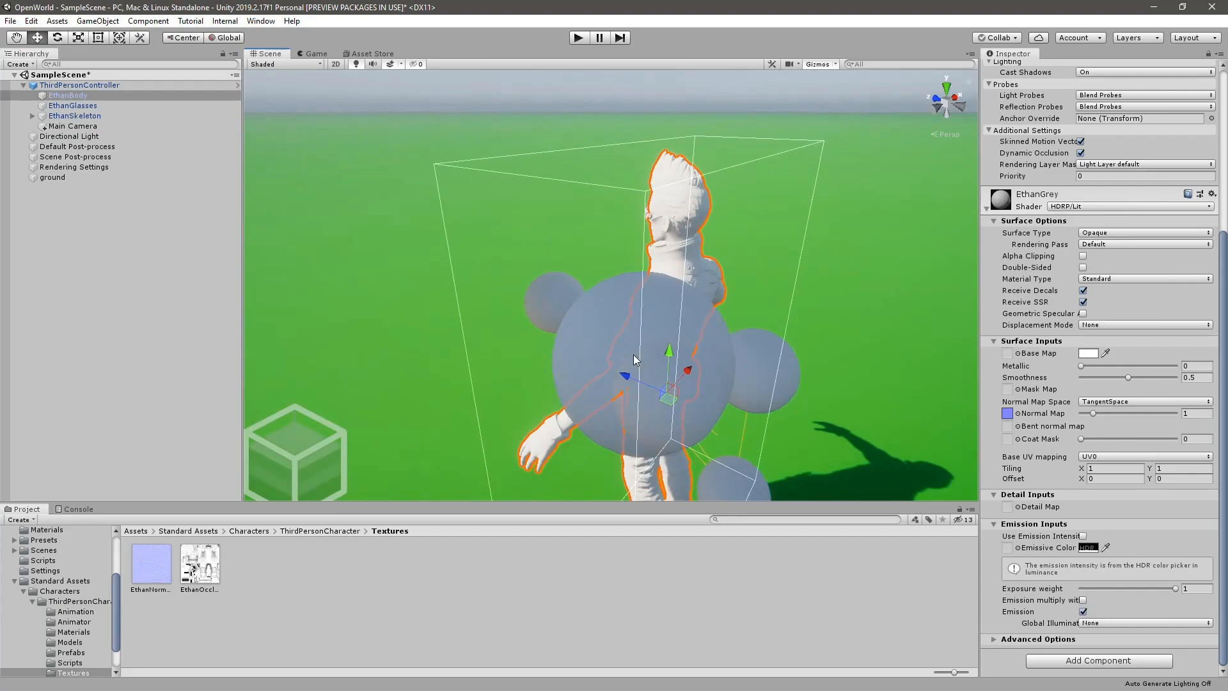
Step: Run the scene to check the character with its new material while walking, and stop play mode
{"action": "left_click", "coordinate": [576, 38]}
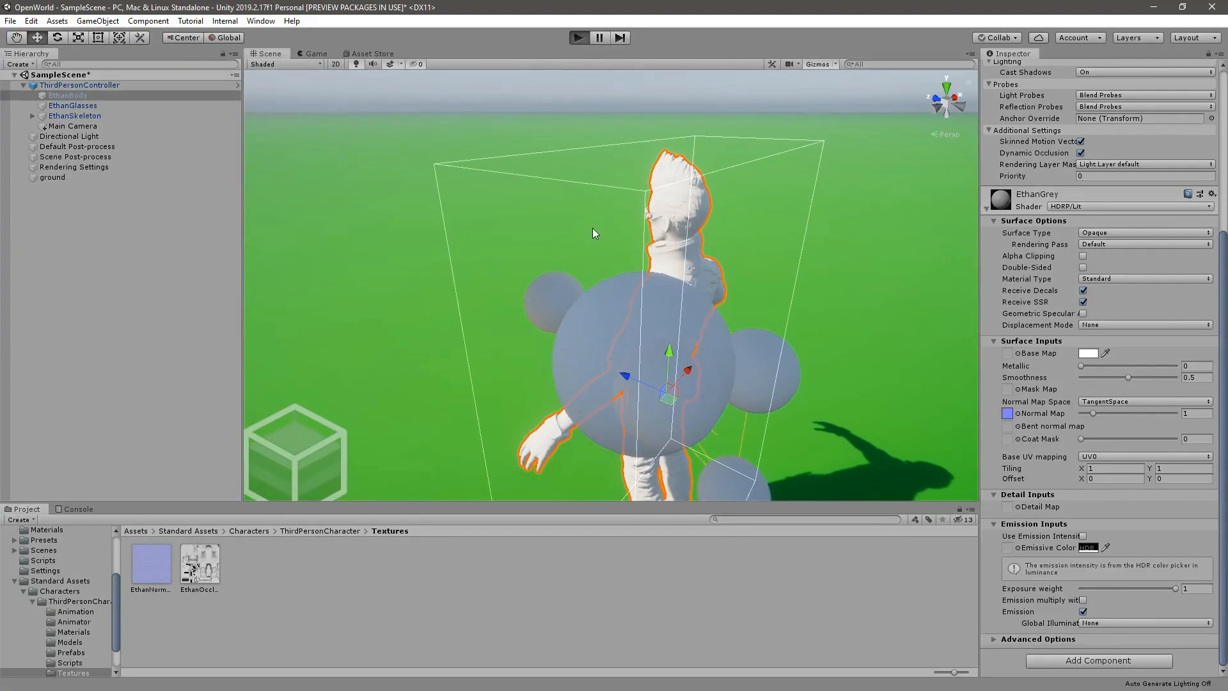
{"action": "key", "text": "w"}
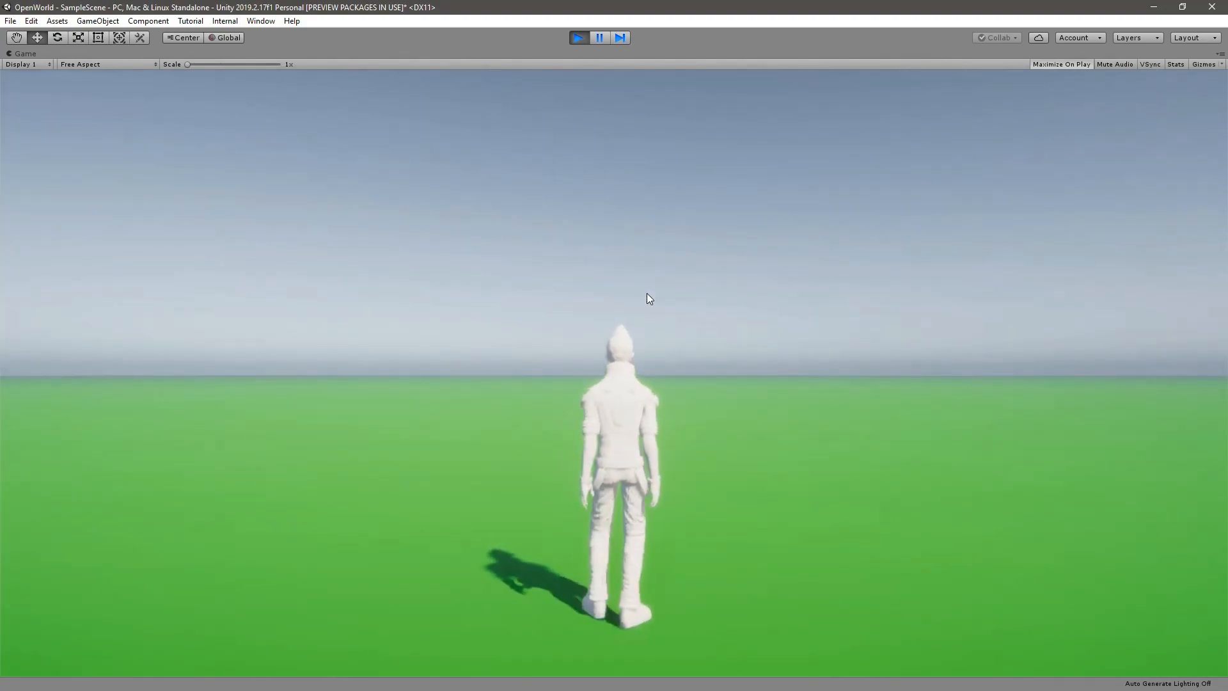
{"action": "left_click", "coordinate": [579, 39]}
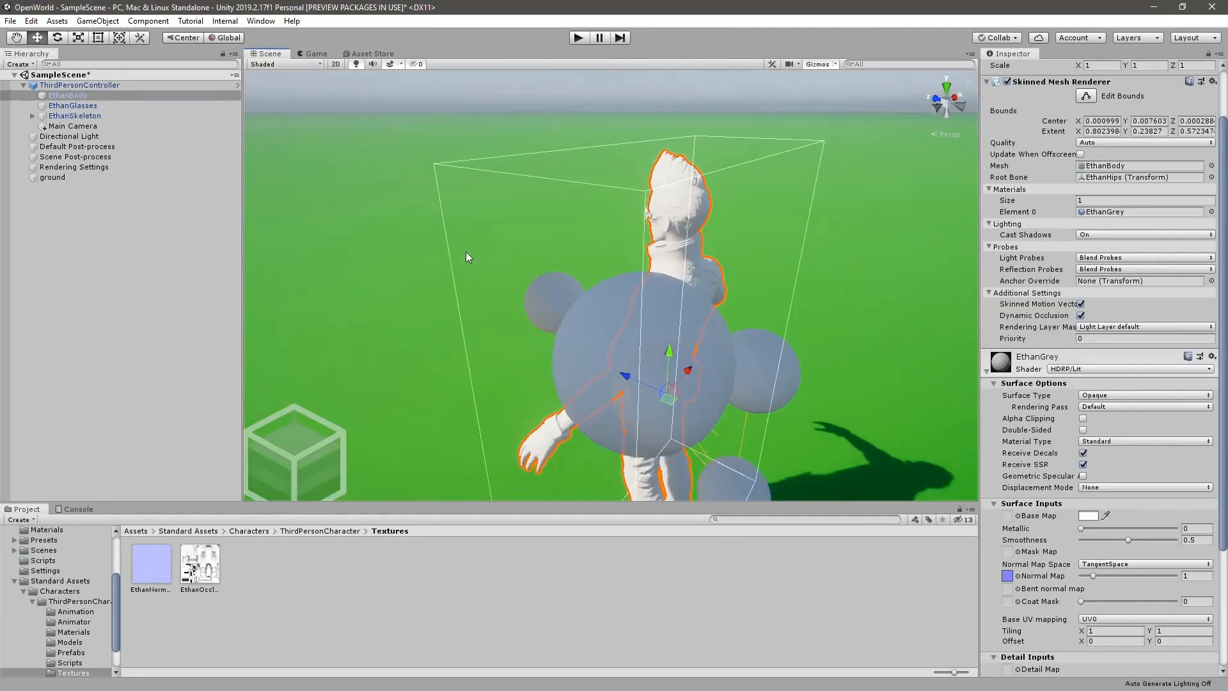
Step: Select the ground object and expand its M_ground material to examine the surface settings
{"action": "right_click_drag", "start_coordinate": [466, 252], "coordinate": [617, 312]}
{"action": "left_click", "coordinate": [617, 308]}
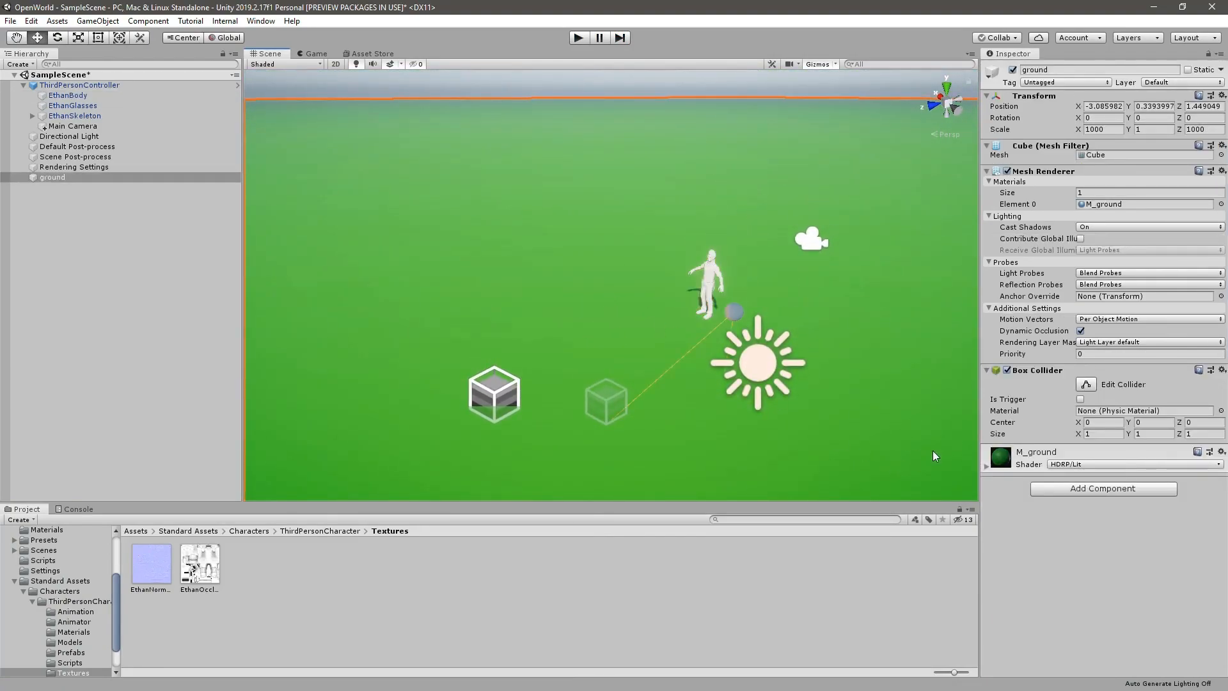
{"action": "left_click", "coordinate": [986, 467]}
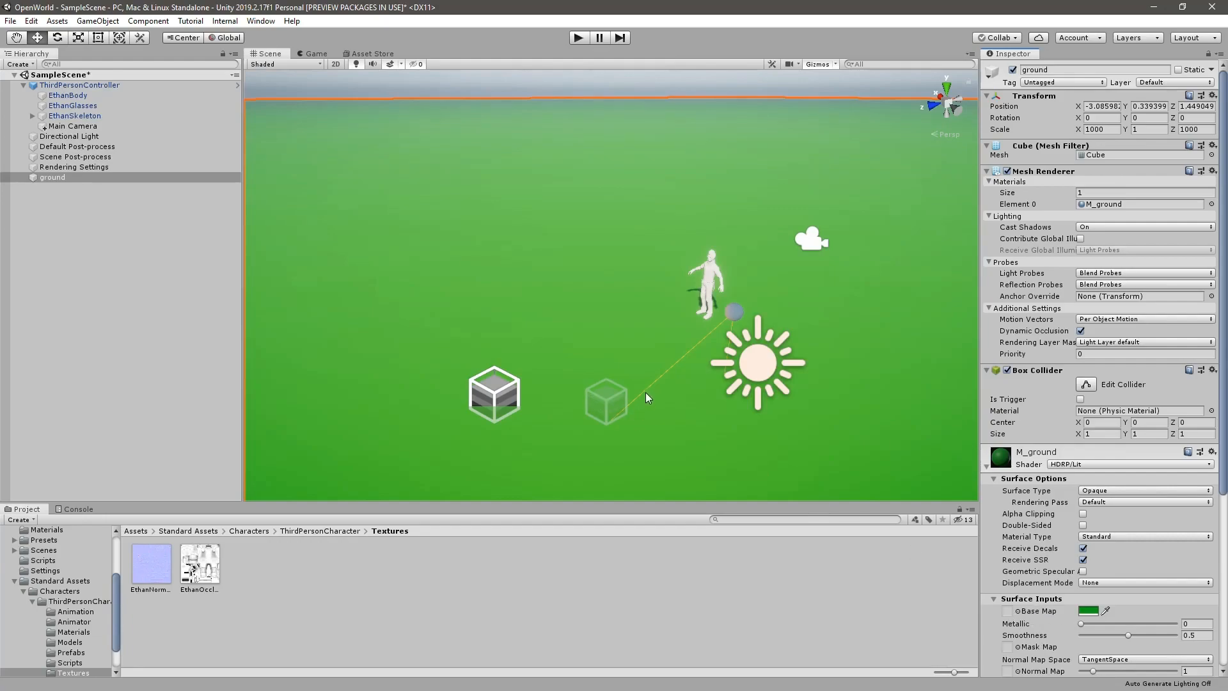
Step: Create a new cube at the top level of the scene hierarchy
{"action": "left_click", "coordinate": [83, 206]}
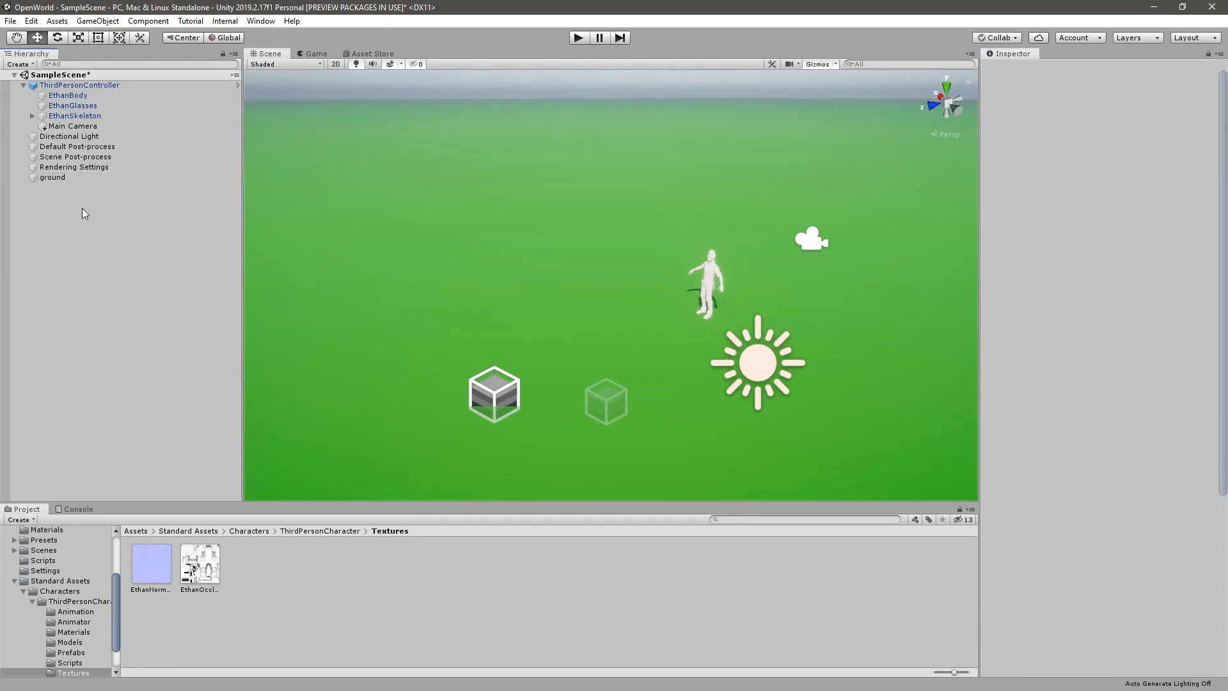
{"action": "right_click", "coordinate": [82, 208]}
{"action": "mouse_move", "coordinate": [173, 345]}
{"action": "left_click", "coordinate": [233, 343]}
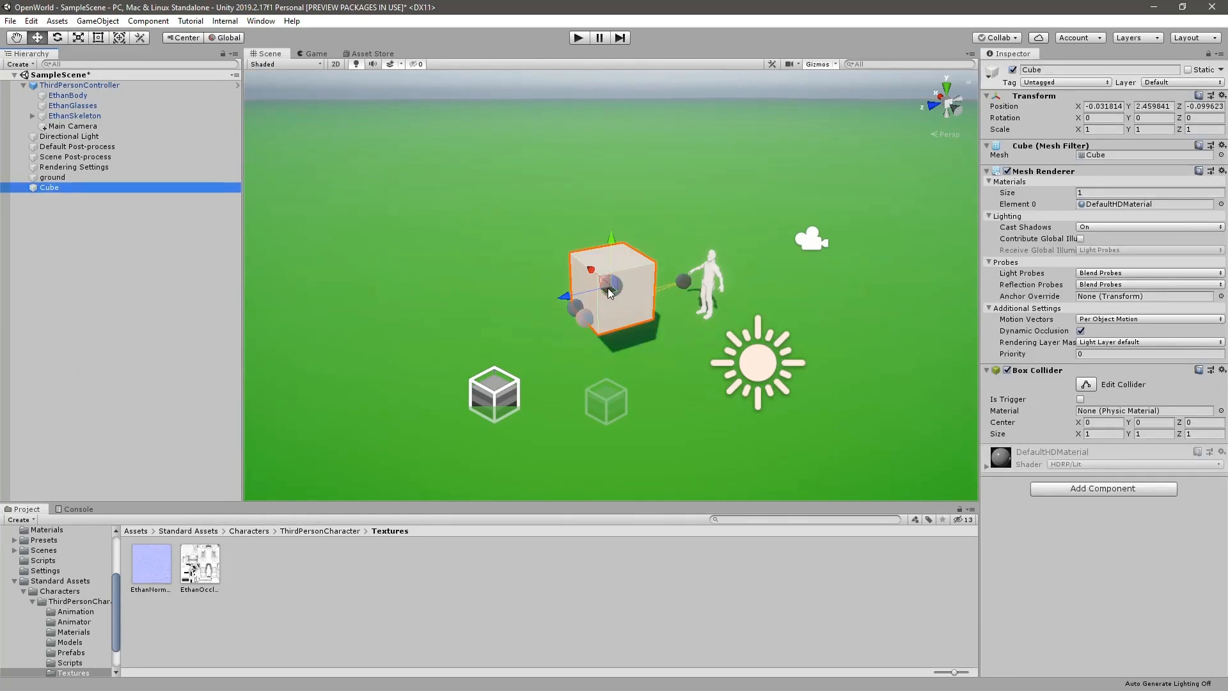
Step: Move the cube away from the character to about X 7.89, Z 1.42, and scale it uniformly to about 2.617
{"action": "left_click_drag", "start_coordinate": [611, 286], "coordinate": [539, 220]}
{"action": "key", "text": "r"}
{"action": "right_click_drag", "start_coordinate": [482, 232], "coordinate": [459, 216]}
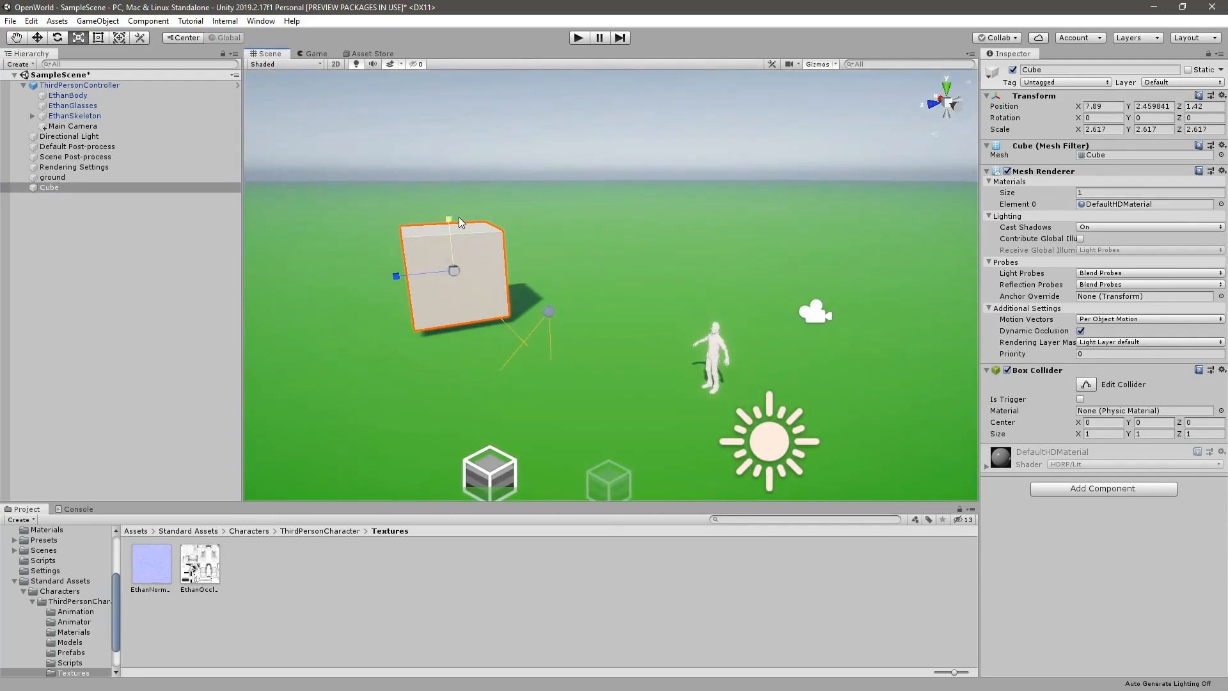
Step: Stretch the cube to a Y scale of about 9.38 and move it to about X 7.69, Y 1.7, Z 1.87
{"action": "left_click_drag", "start_coordinate": [448, 221], "coordinate": [440, 133]}
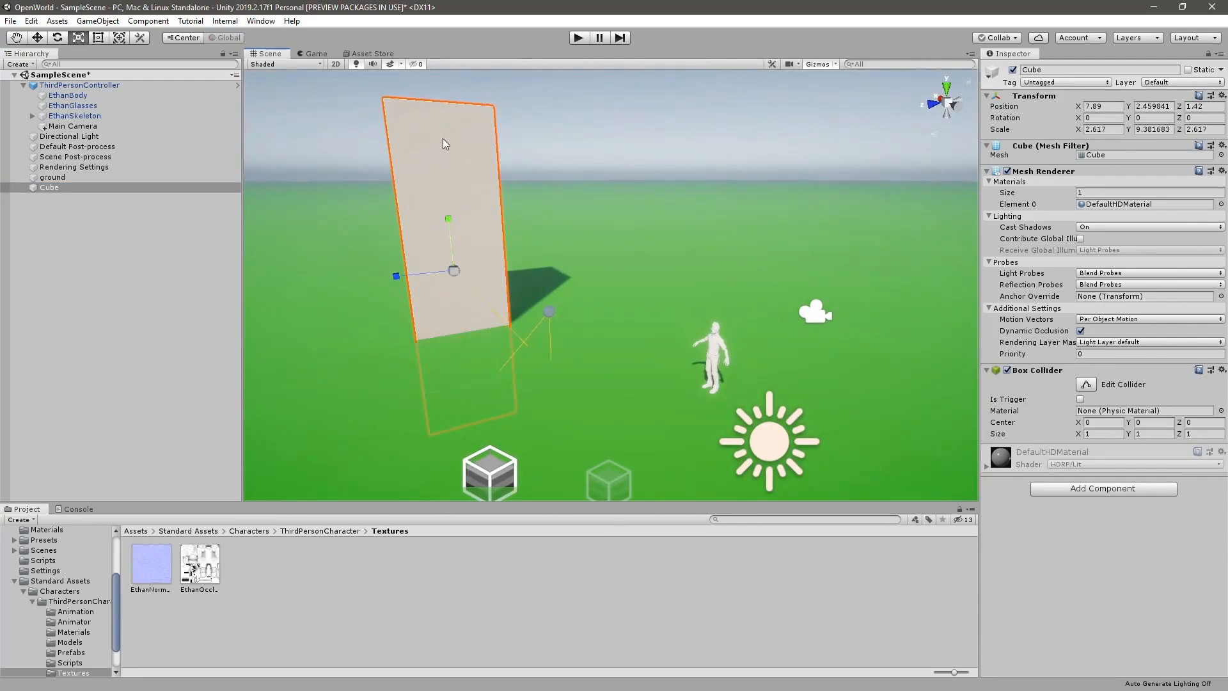
{"action": "left_click_drag", "start_coordinate": [461, 310], "coordinate": [566, 310], "text": "alt"}
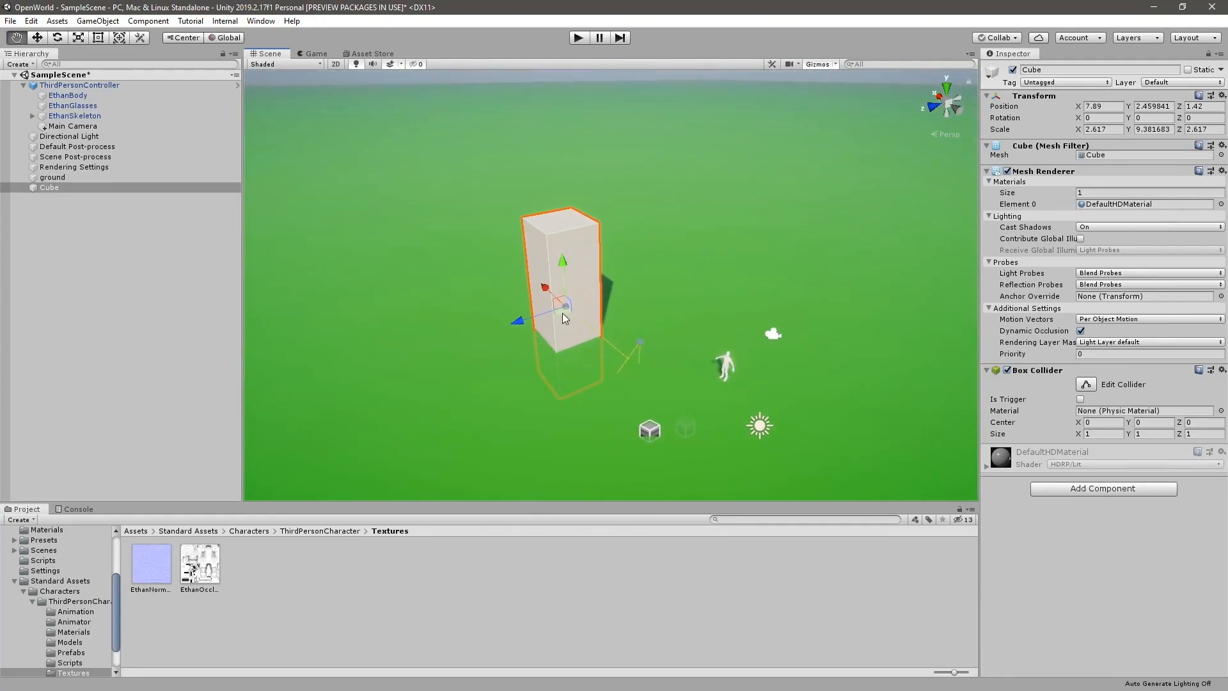
{"action": "left_click_drag", "start_coordinate": [564, 318], "coordinate": [578, 353]}
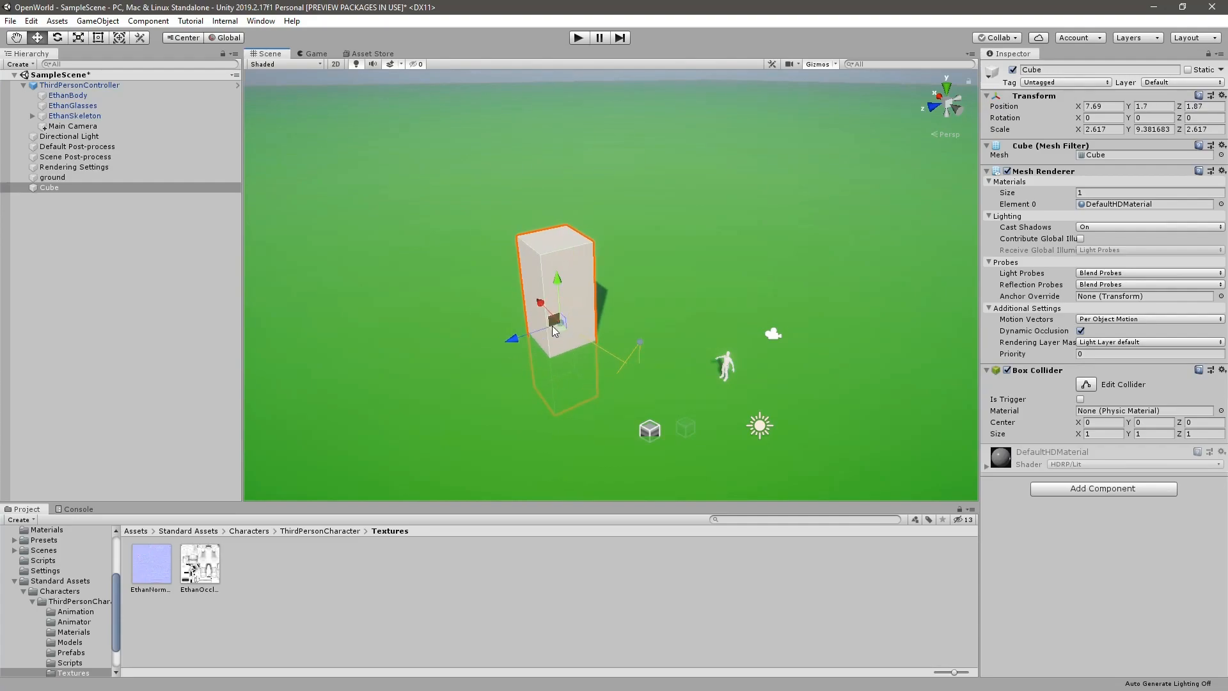
Step: Duplicate the tall cube and move the copy across the ground to about X -4.26, Z 6.78
{"action": "left_click", "coordinate": [70, 179]}
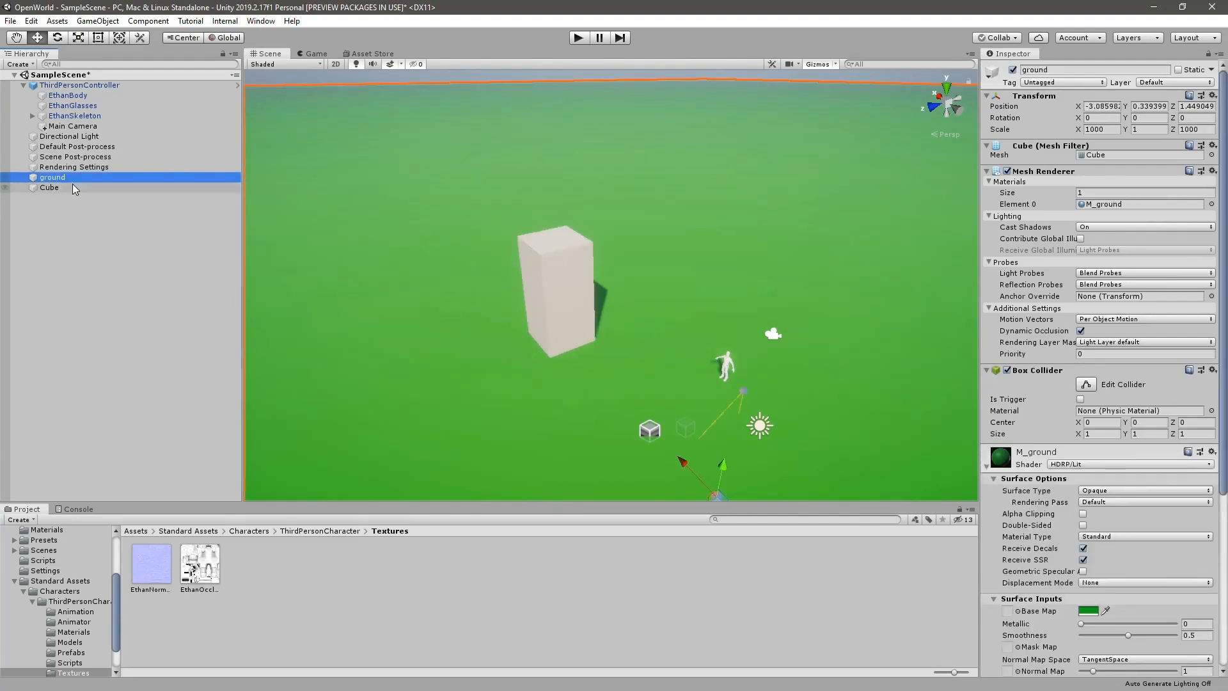
{"action": "left_click", "coordinate": [72, 186]}
{"action": "right_click", "coordinate": [72, 187]}
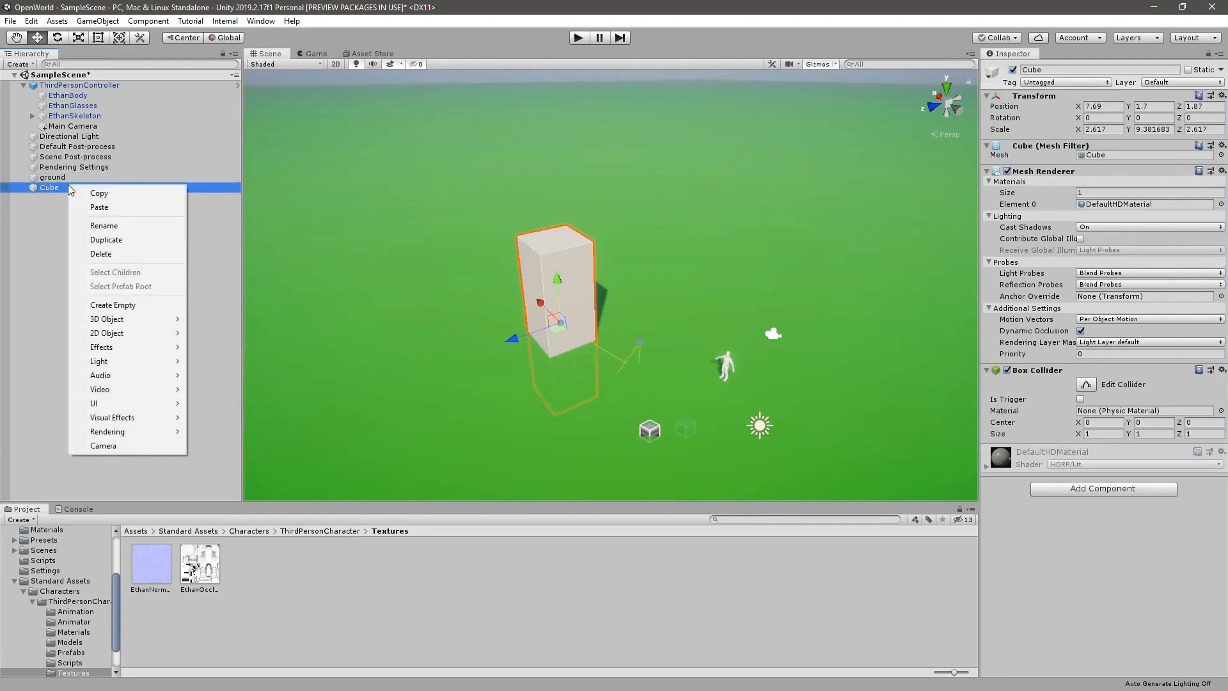
{"action": "left_click", "coordinate": [107, 239]}
{"action": "left_click_drag", "start_coordinate": [550, 331], "coordinate": [587, 639]}
Step: Duplicate the second tall cube and move this copy along the Z axis to about Z -11.76
{"action": "right_click_drag", "start_coordinate": [558, 459], "coordinate": [574, 485]}
{"action": "key", "text": "s"}
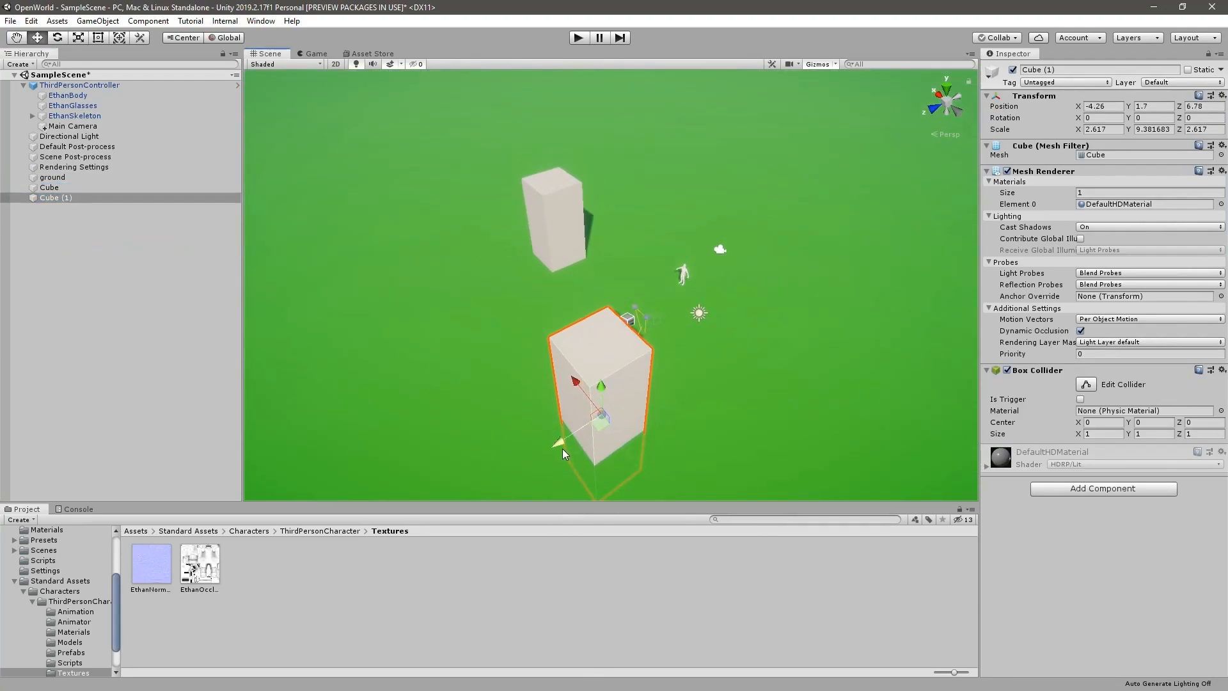
{"action": "key", "text": "ctrl+d"}
{"action": "left_click_drag", "start_coordinate": [570, 441], "coordinate": [904, 221]}
{"action": "right_click_drag", "start_coordinate": [840, 268], "coordinate": [436, 201]}
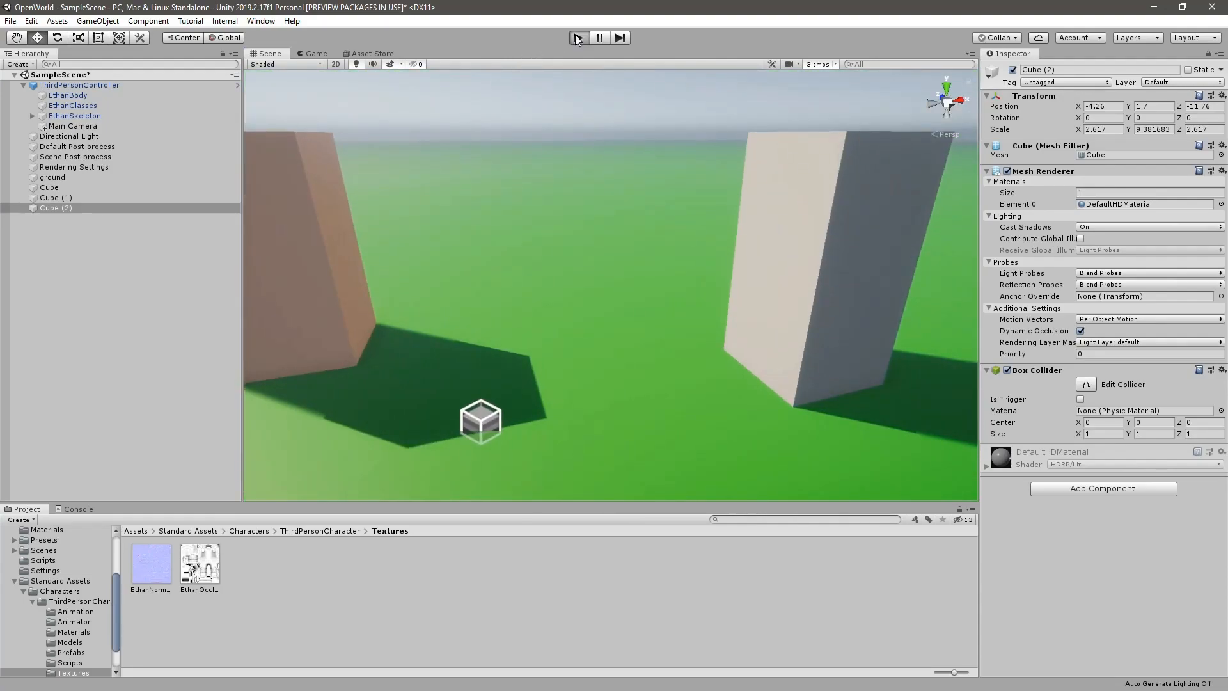
Step: Run the scene and steer the character around the three tall cubes to check movement, the following camera and the shadows
{"action": "left_click", "coordinate": [577, 38]}
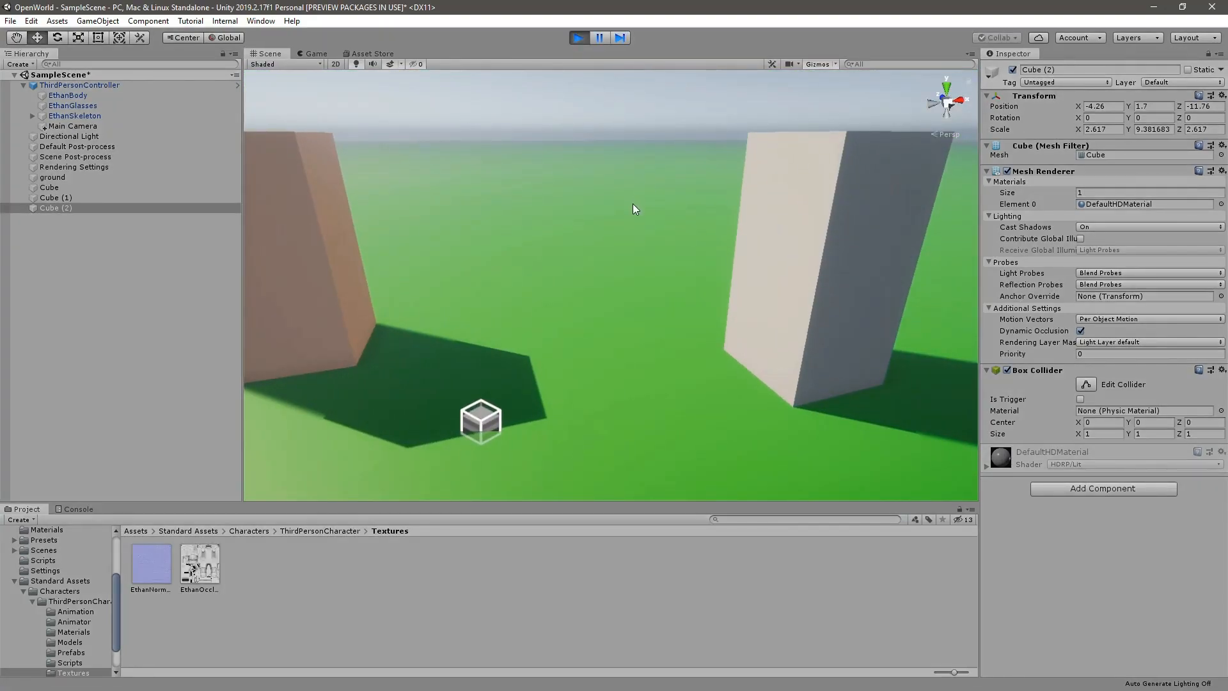
{"action": "key", "text": "w"}
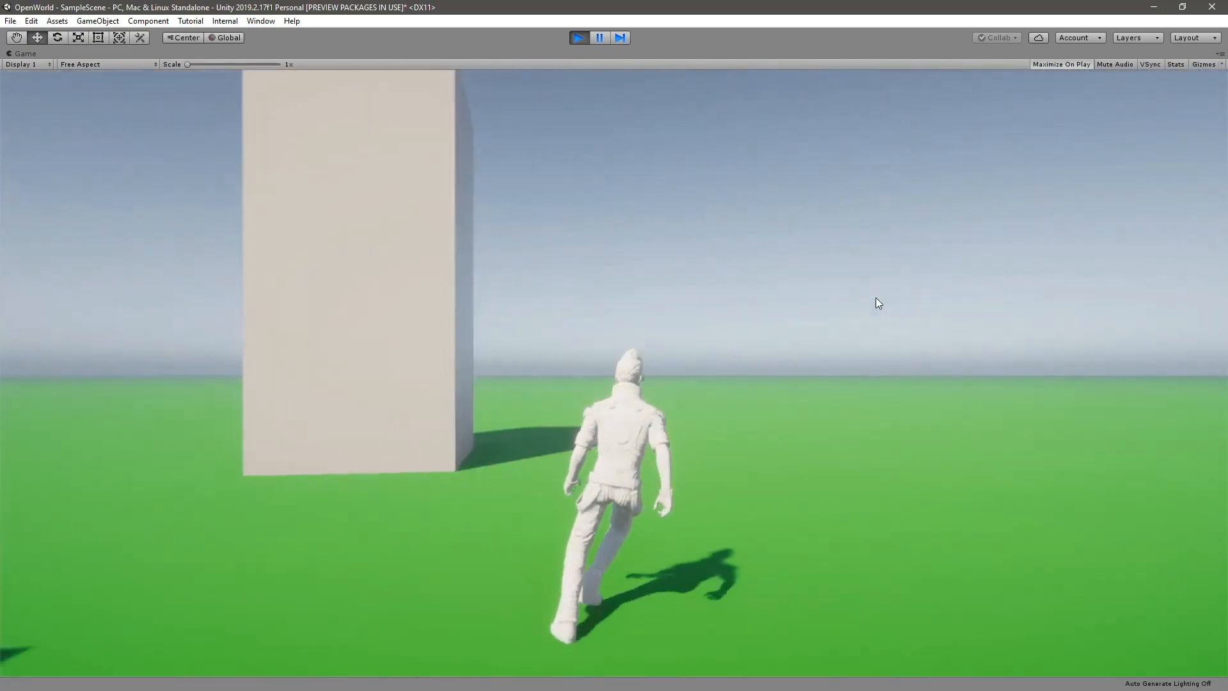
{"action": "key", "text": "a"}
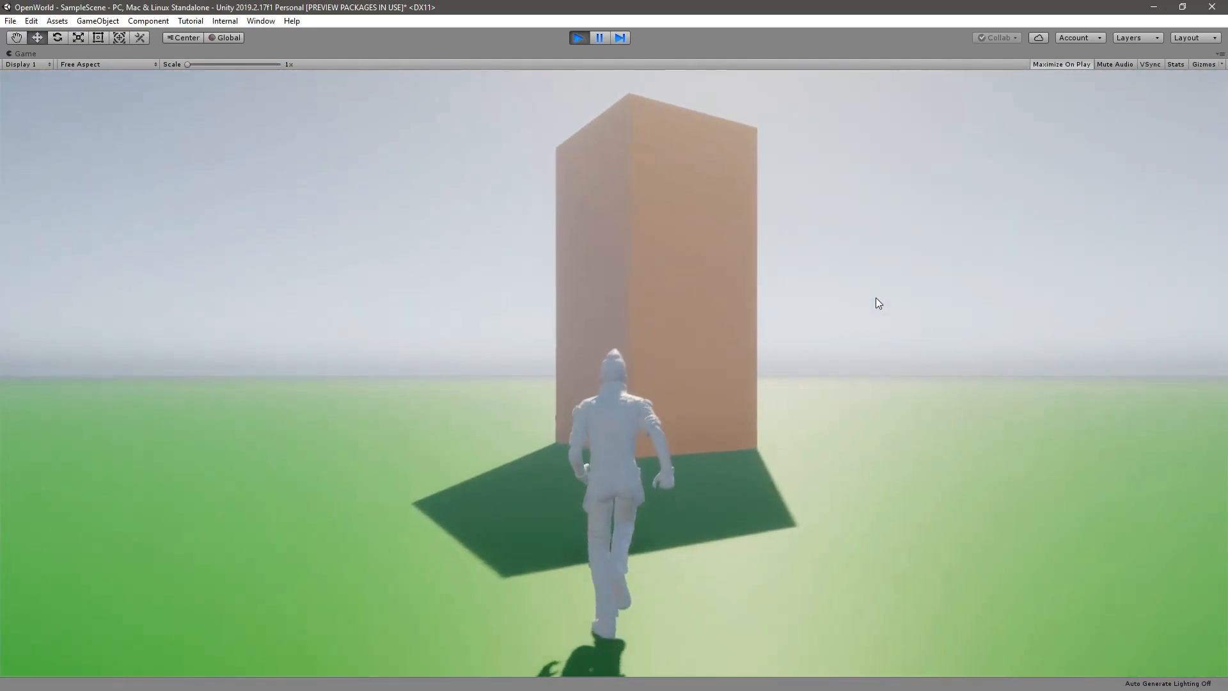
{"action": "key", "text": "d"}
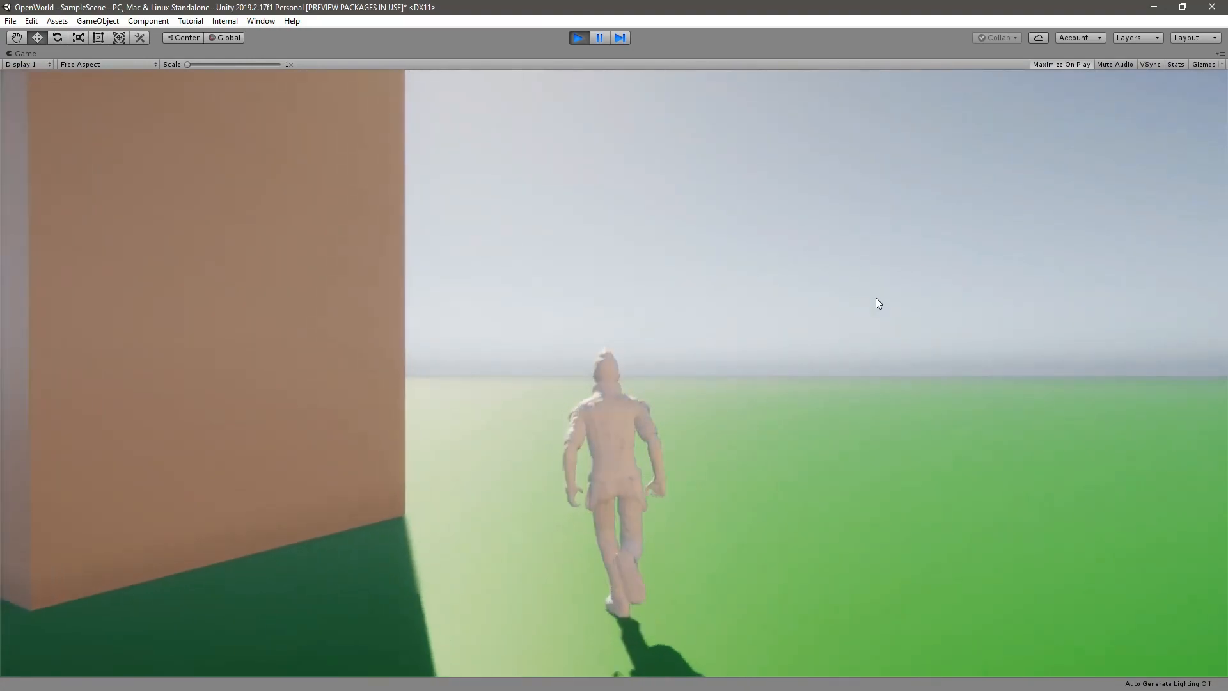
{"action": "key", "text": "a"}
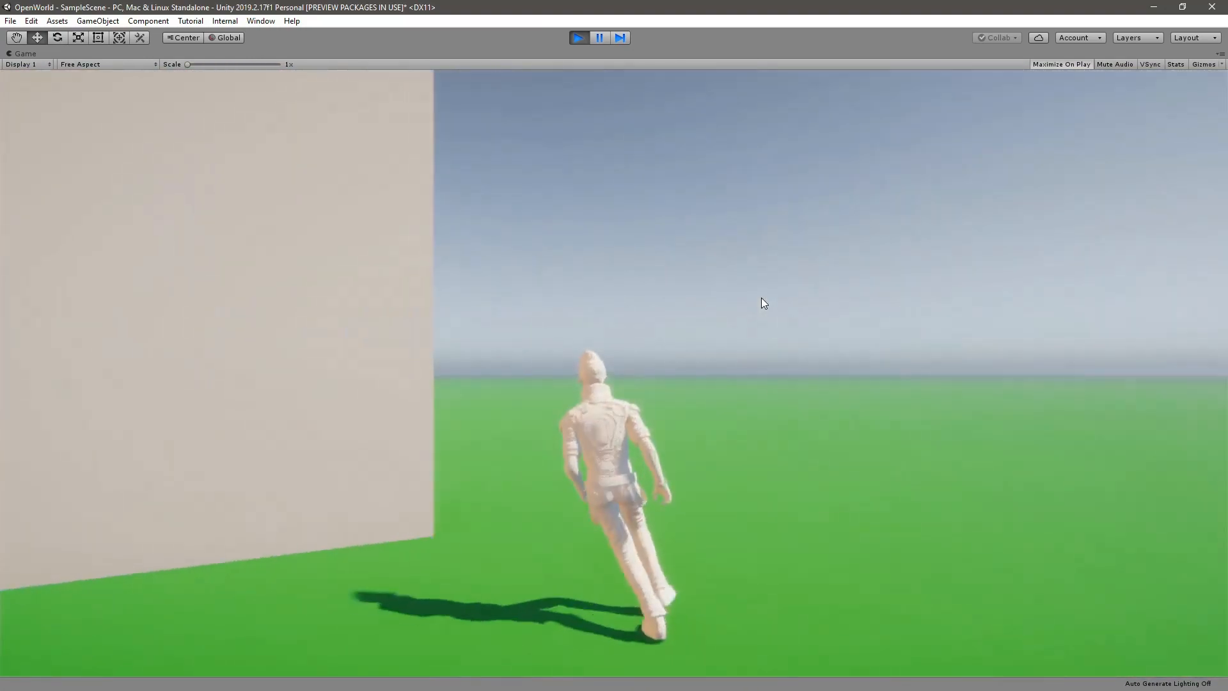
{"action": "key", "text": "d"}
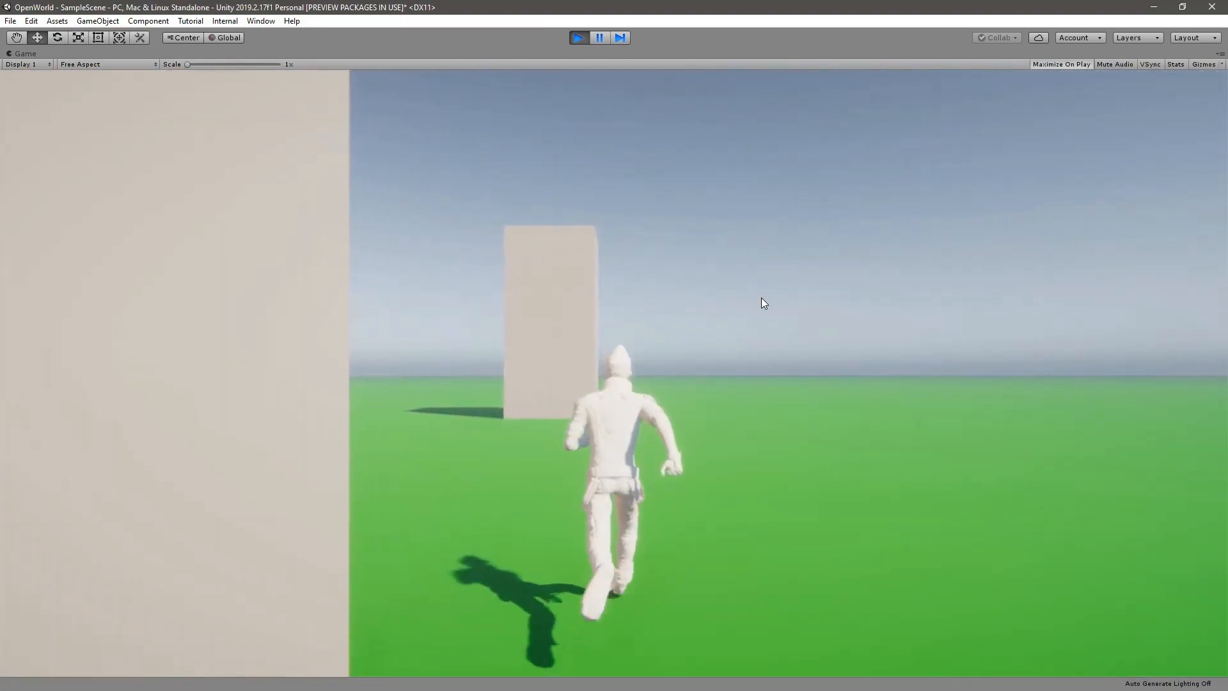
{"action": "key", "text": "a"}
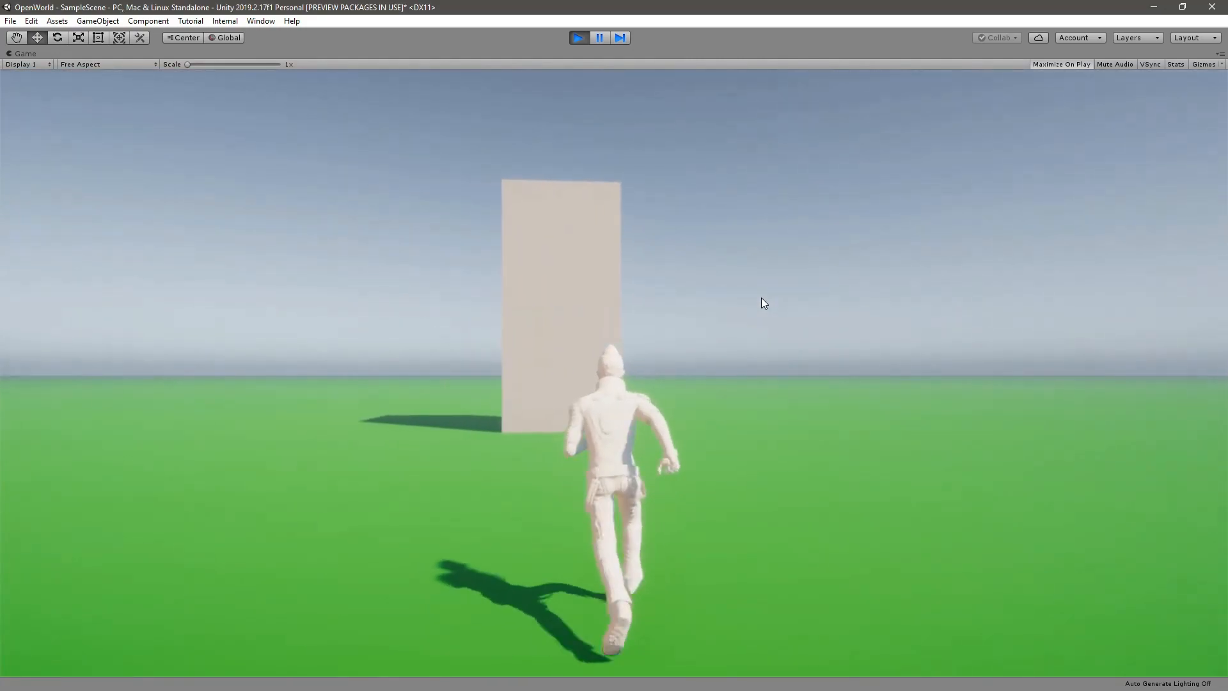
{"action": "key", "text": "a"}
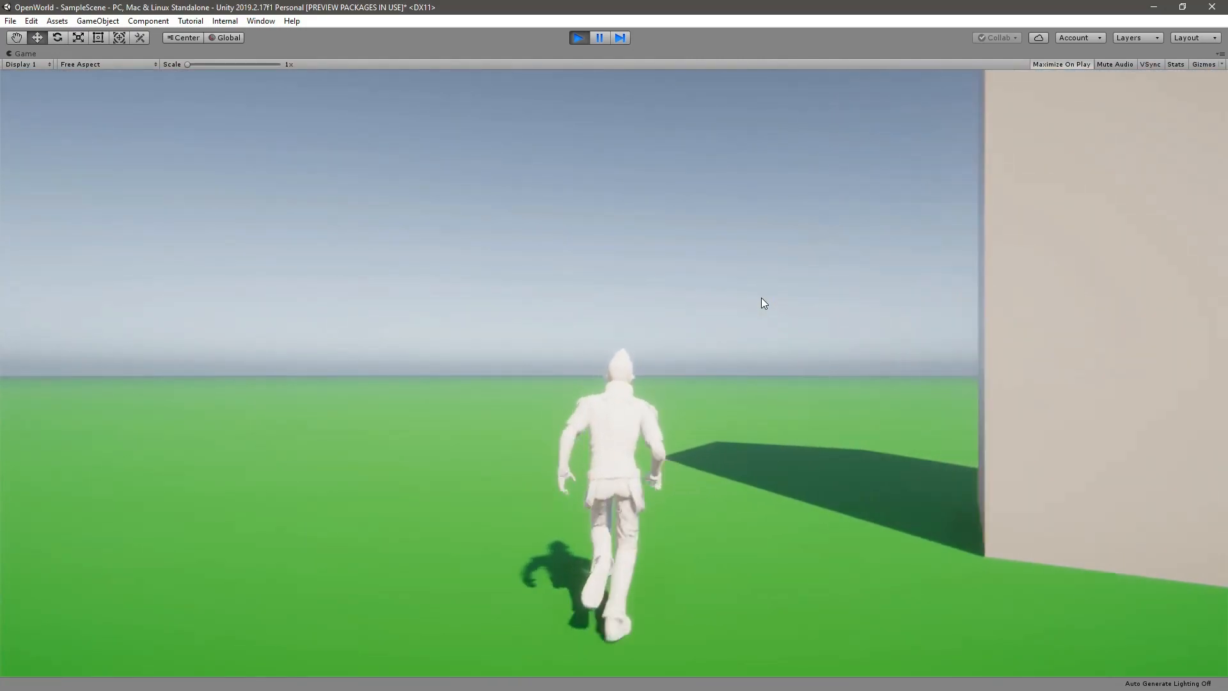
{"action": "key", "text": "d"}
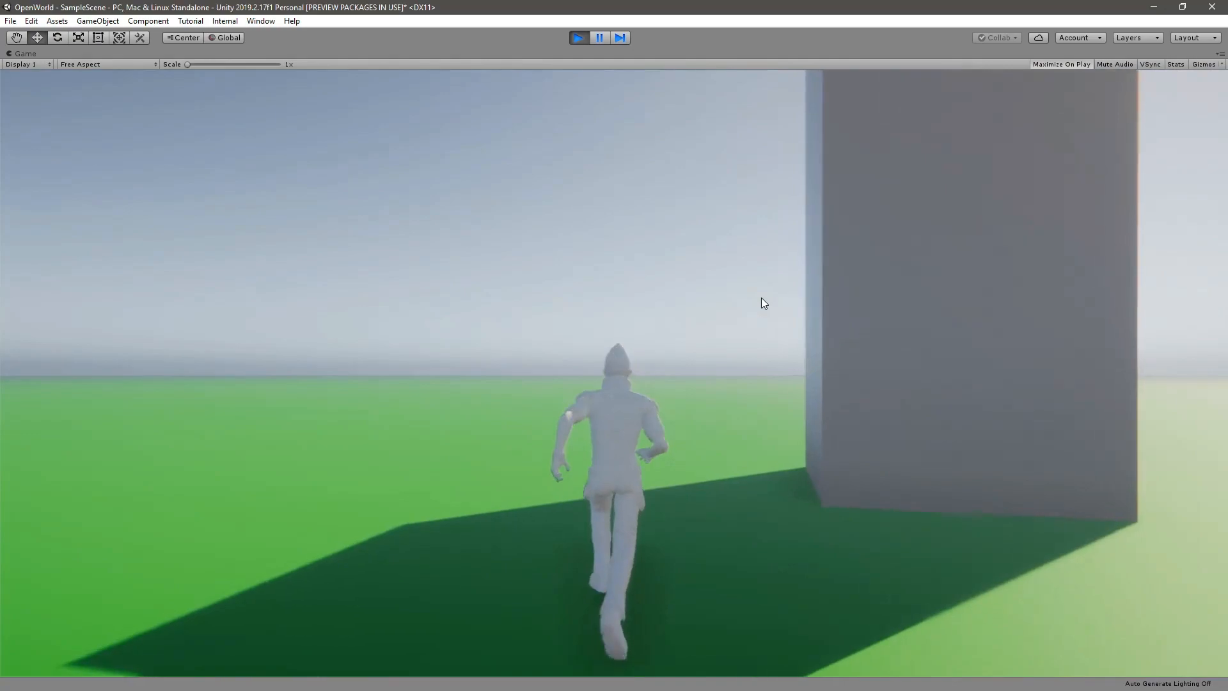